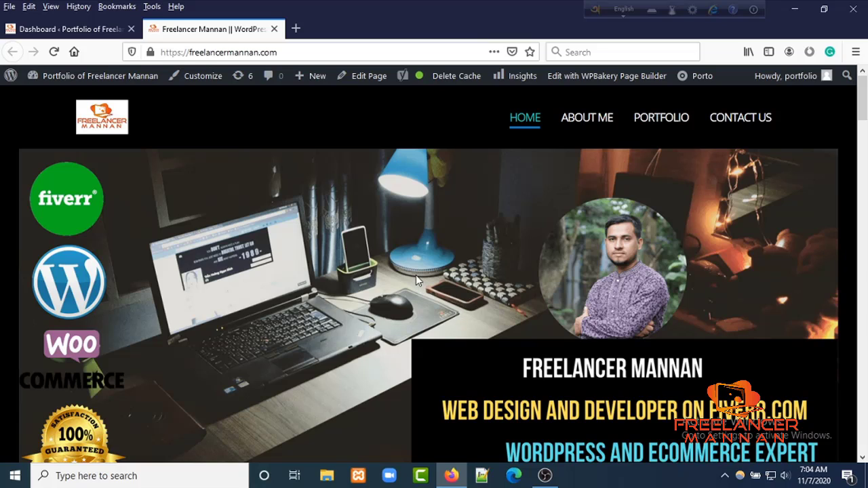
# Switch to the WordPress dashboard and search the plugins available to add for "LIVE CHAT"
pyautogui.click(77, 33)
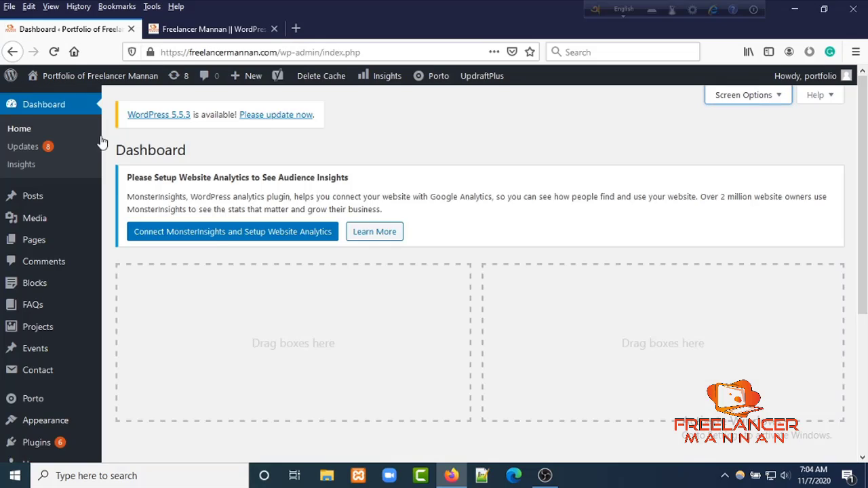
pyautogui.scroll(-3, 79, 249)
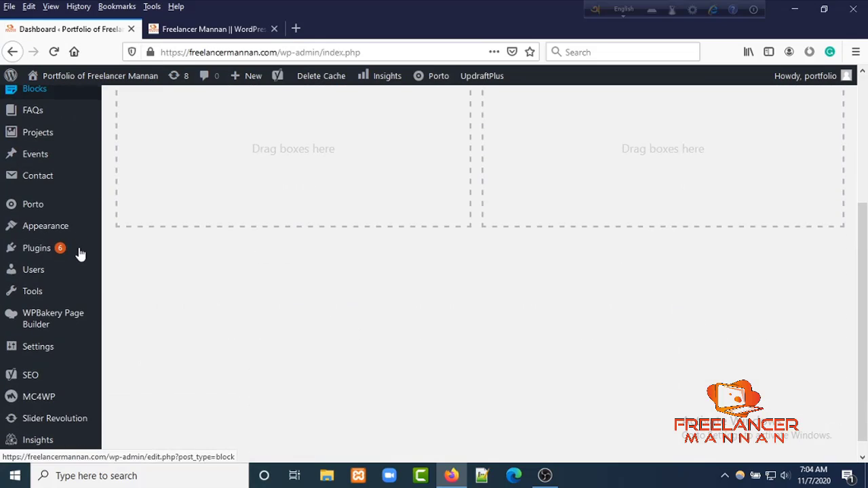
pyautogui.moveTo(54, 249)
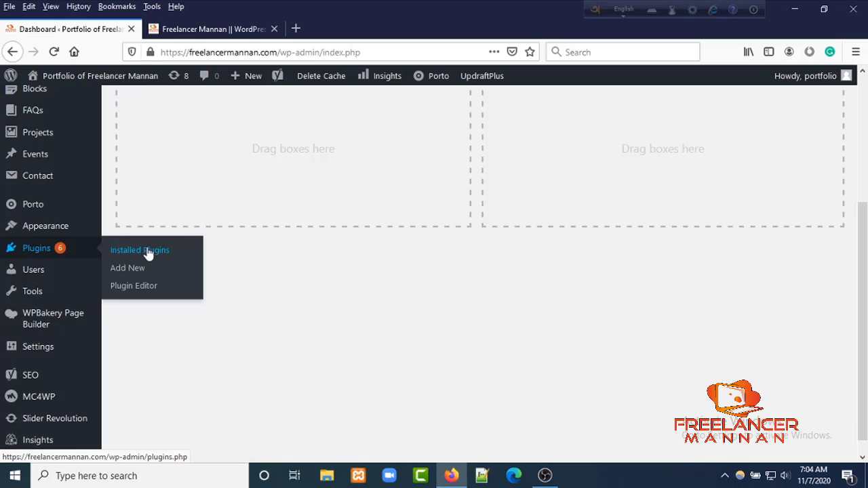
pyautogui.click(128, 268)
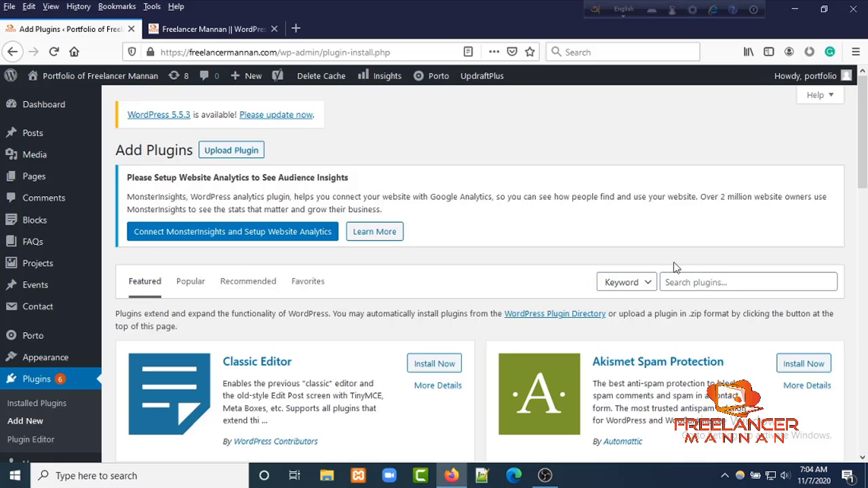
pyautogui.click(697, 286)
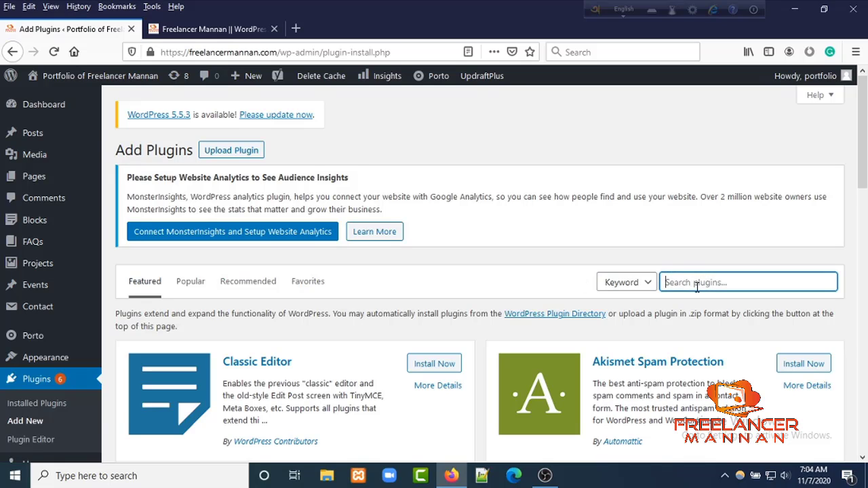
pyautogui.write('LIVE CHAT')
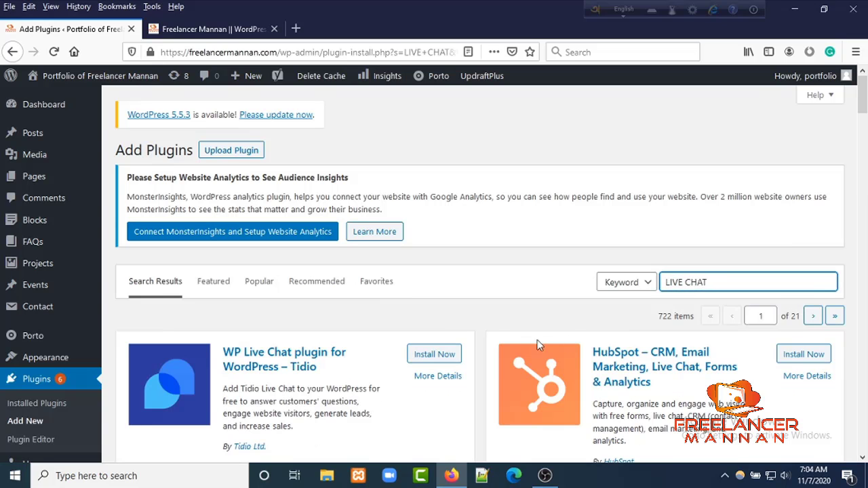
# Install and activate the Tawk.To Live Chat plugin from the search results
pyautogui.scroll(-3, 452, 330)
pyautogui.scroll(-3, 452, 328)
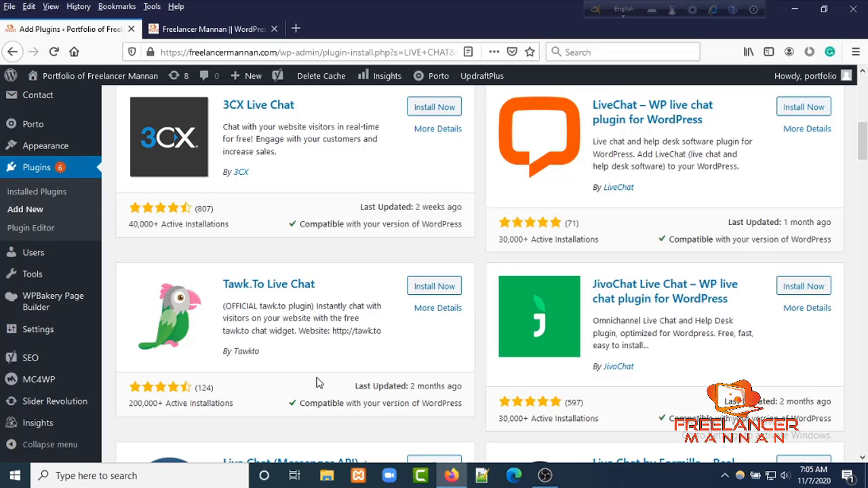
pyautogui.click(442, 288)
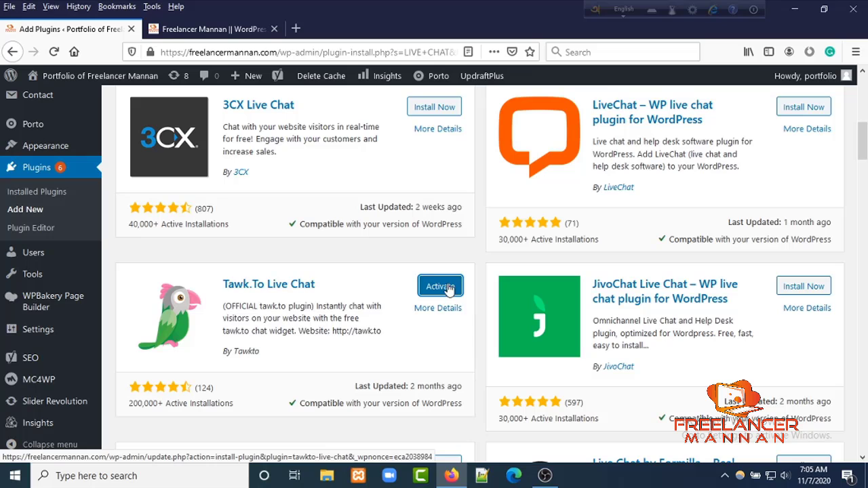
pyautogui.click(447, 289)
# Find Tawk.to Live Chat among the installed plugins and open the Tawk.to settings page
pyautogui.scroll(-10, 341, 324)
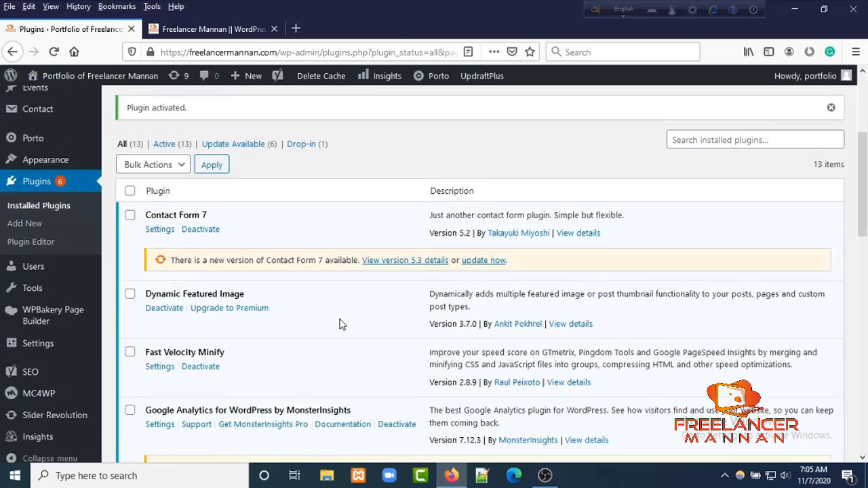
pyautogui.scroll(-1, 272, 334)
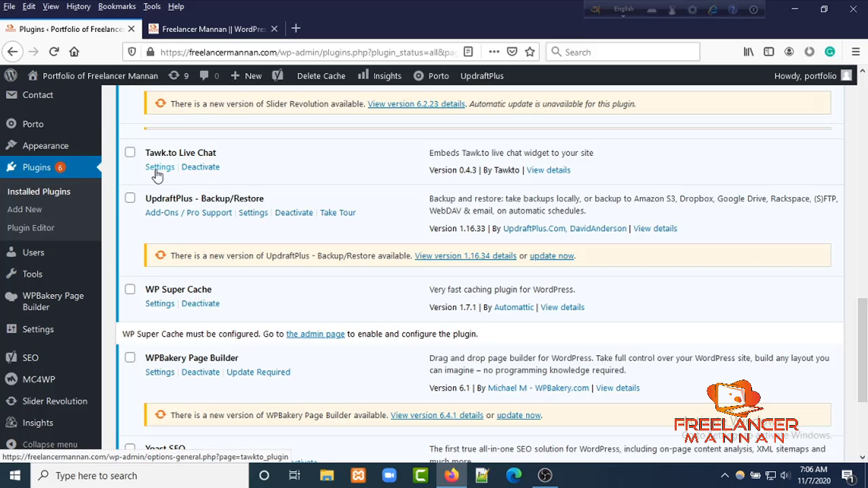
pyautogui.scroll(-3, 41, 306)
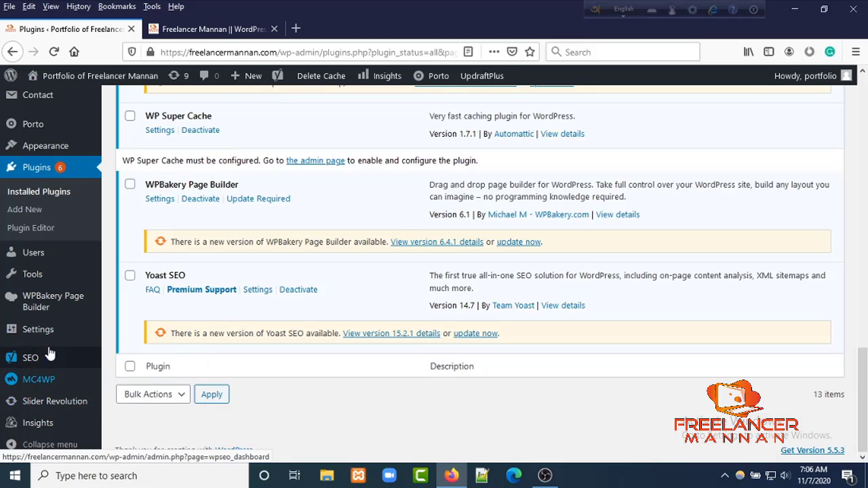
pyautogui.moveTo(48, 330)
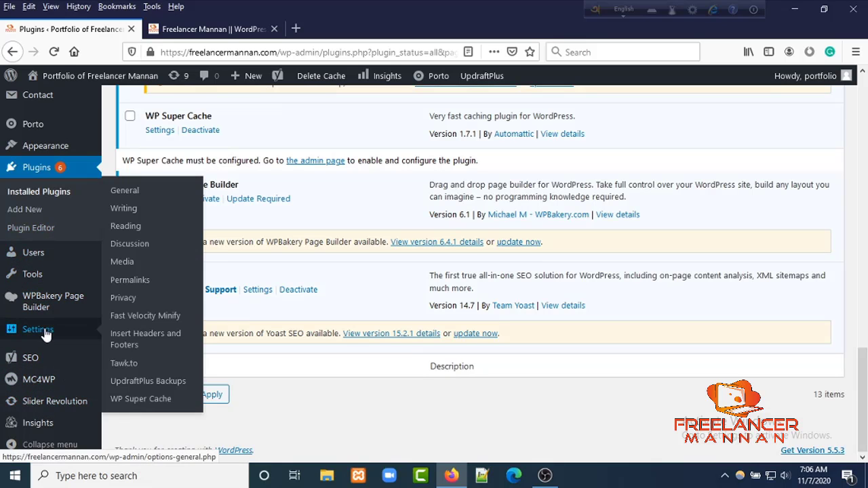
pyautogui.click(119, 366)
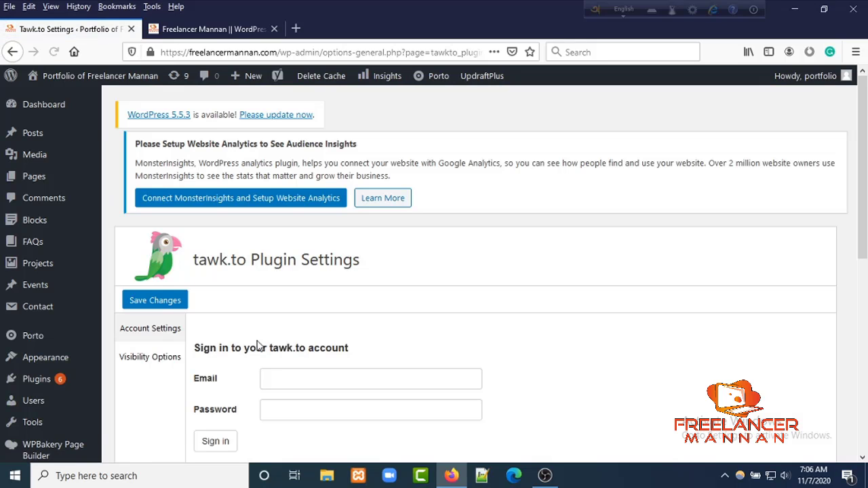
# Go to the tawk.to site from the plugin's account settings and open the free account signup form
pyautogui.scroll(-4, 305, 349)
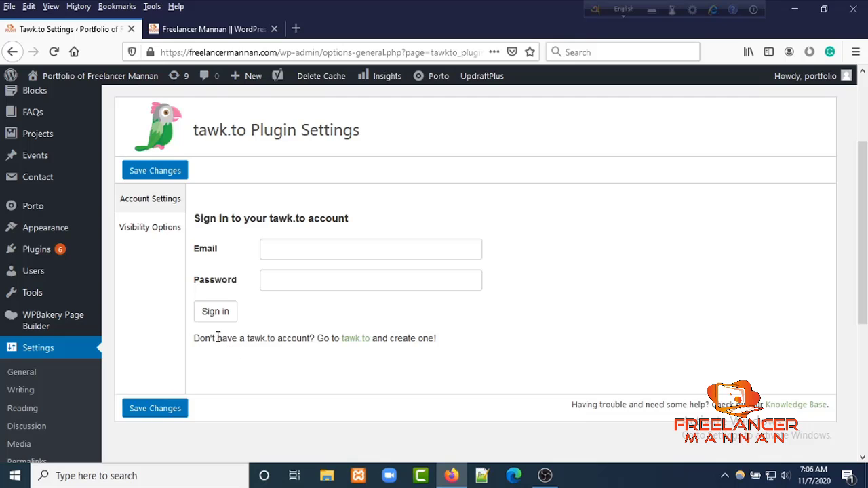
pyautogui.click(355, 340)
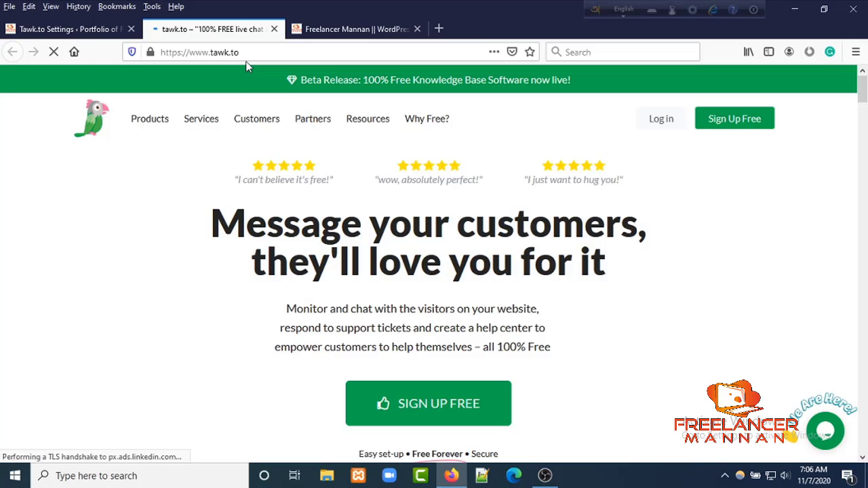
pyautogui.moveTo(203, 121)
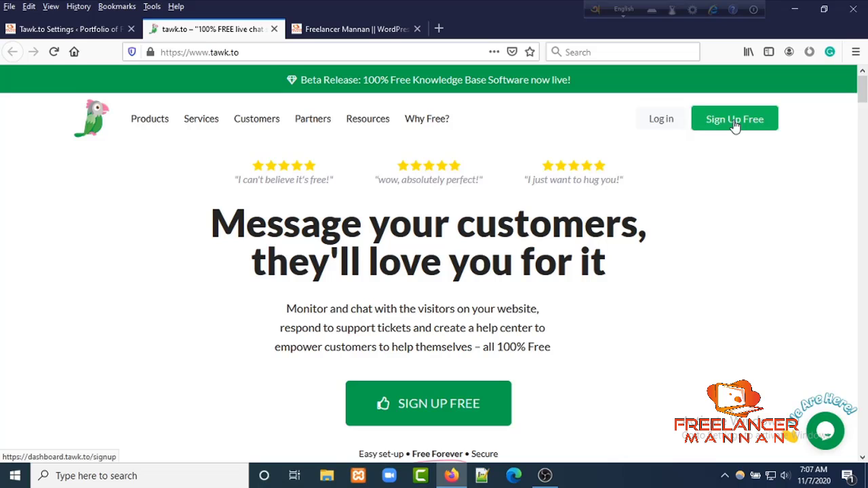
pyautogui.click(736, 122)
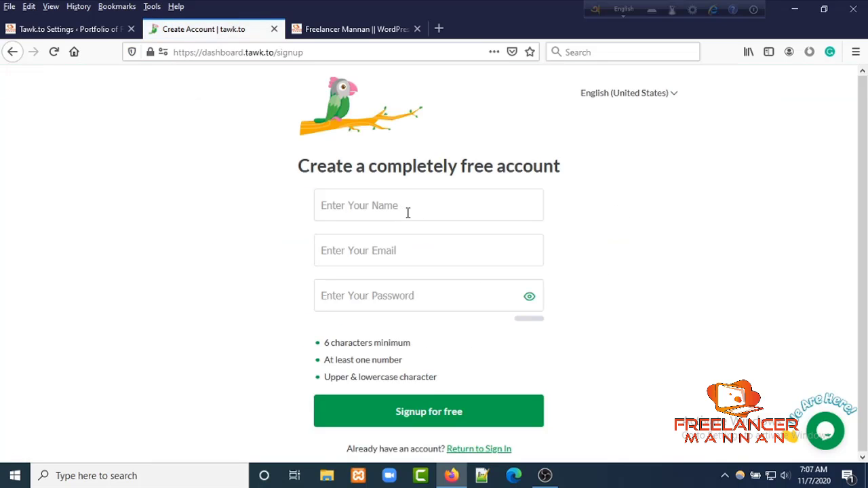
pyautogui.click(355, 205)
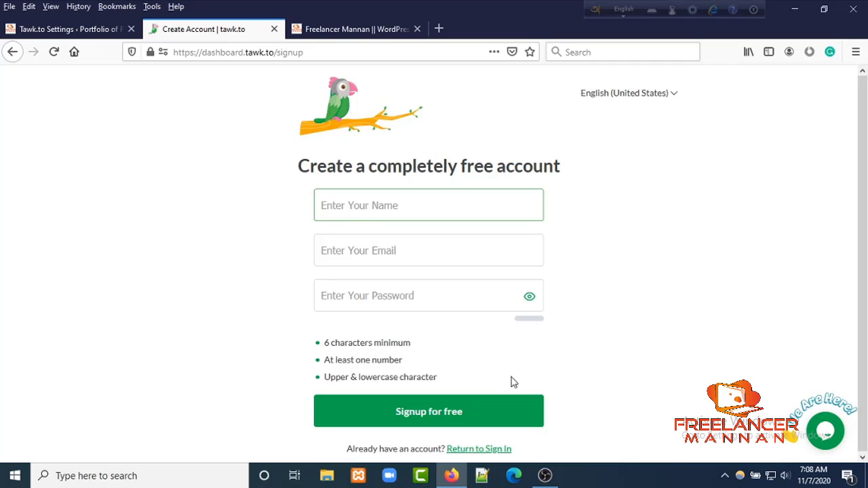
# Switch from signup to the tawk.to login form and sign in with the account email and password
pyautogui.click(500, 451)
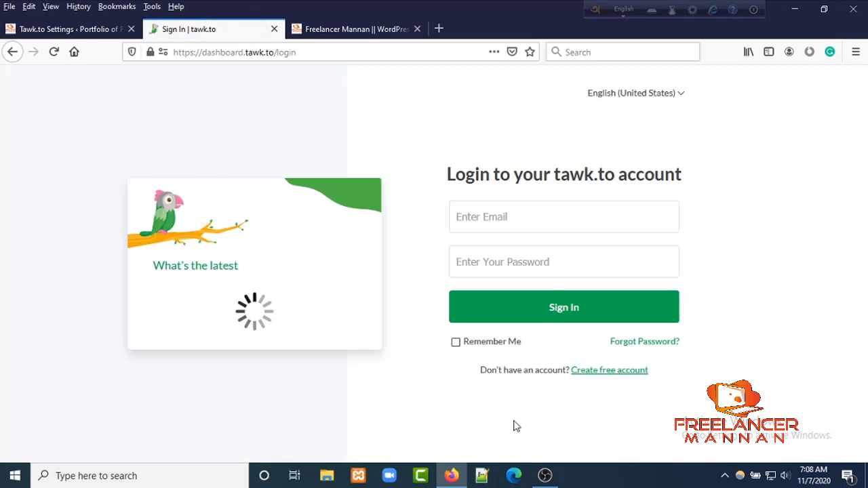
pyautogui.click(499, 216)
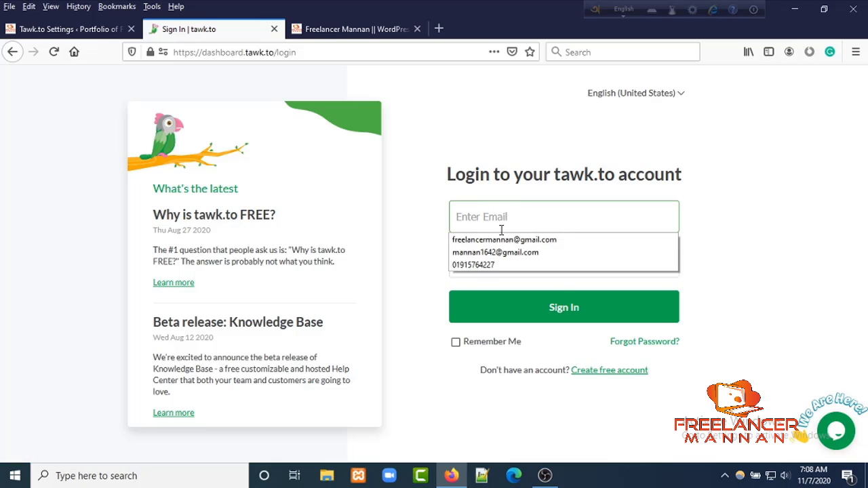
pyautogui.click(507, 239)
pyautogui.click(508, 256)
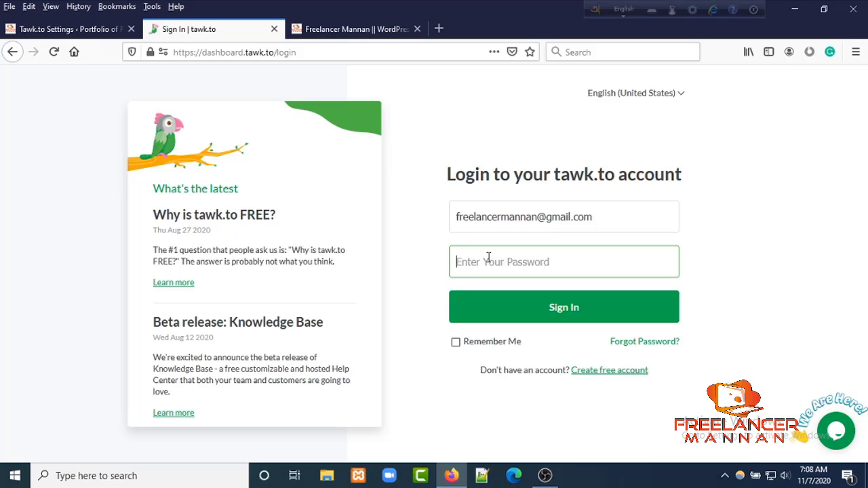
pyautogui.hotkey('ctrl', 'v')
pyautogui.click(558, 317)
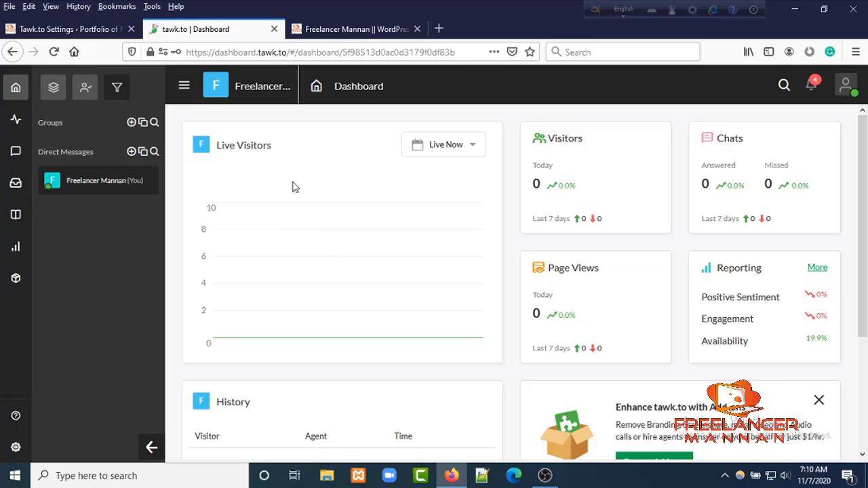
# Sign in to tawk.to in the WordPress plugin settings with the account email and password, and dismiss Firefox's offer to save the login
pyautogui.click(76, 31)
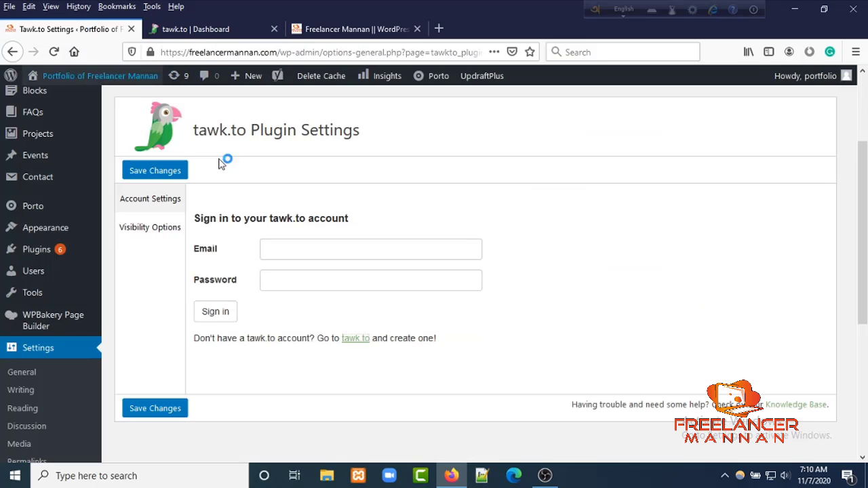
pyautogui.click(296, 248)
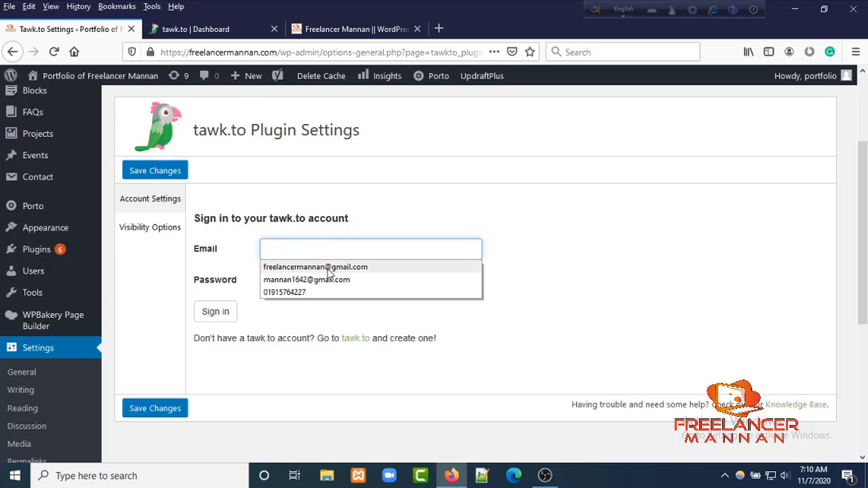
pyautogui.click(331, 265)
pyautogui.click(378, 286)
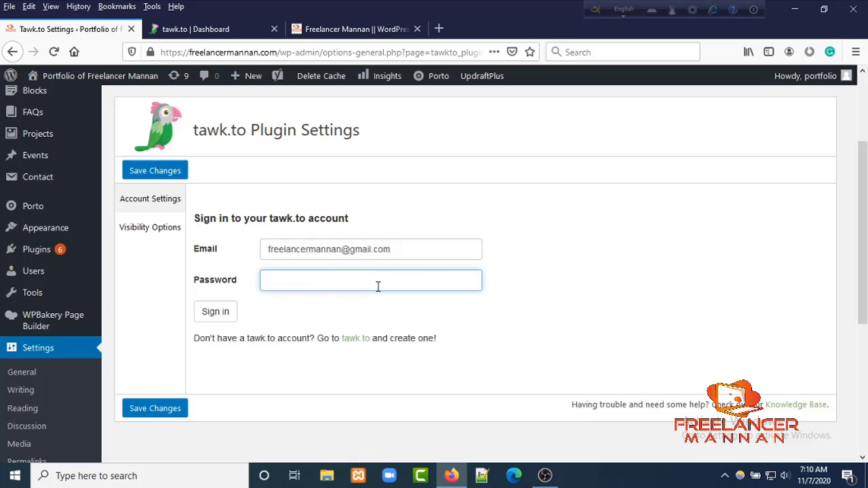
pyautogui.hotkey('ctrl', 'v')
pyautogui.click(213, 311)
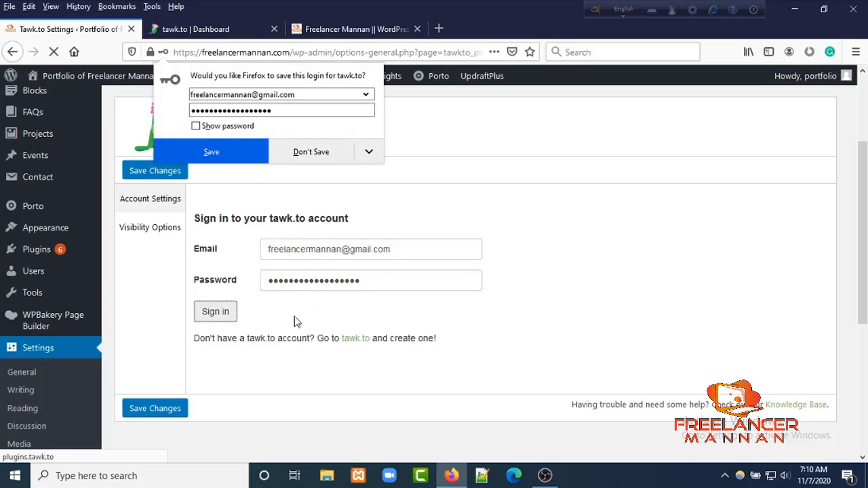
pyautogui.press('Escape')
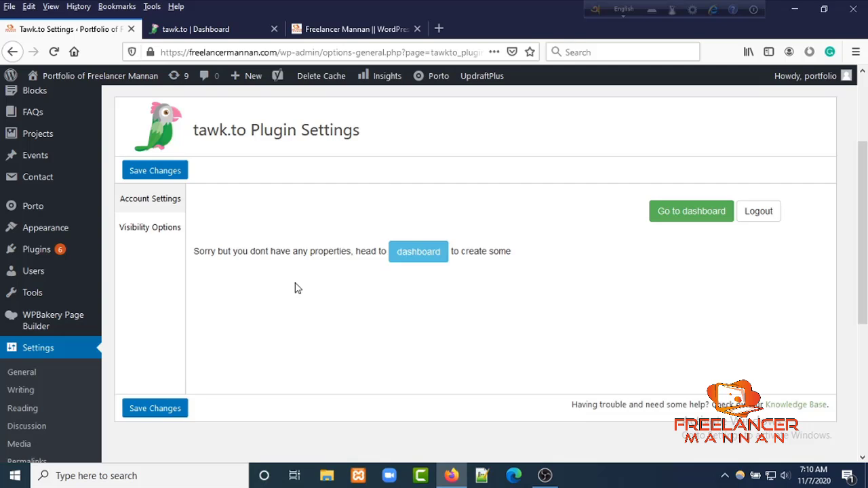
# Open the tawk.to dashboard from the plugin's account settings to manage properties
pyautogui.click(407, 259)
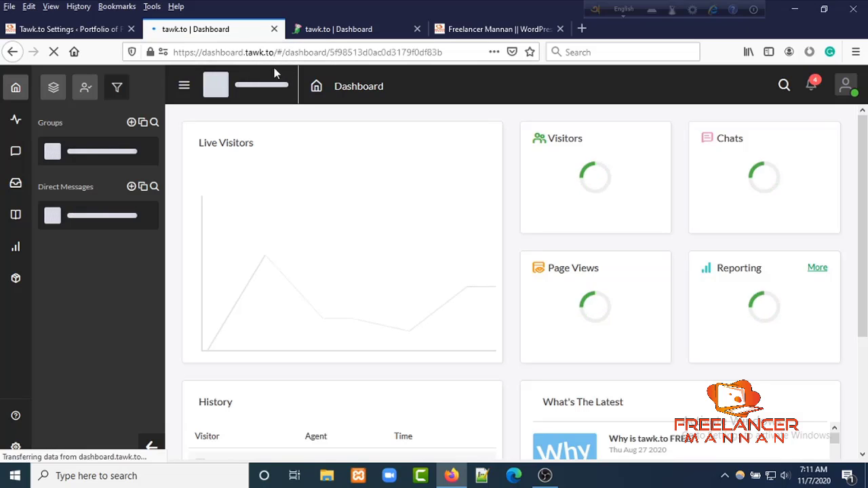
pyautogui.click(297, 95)
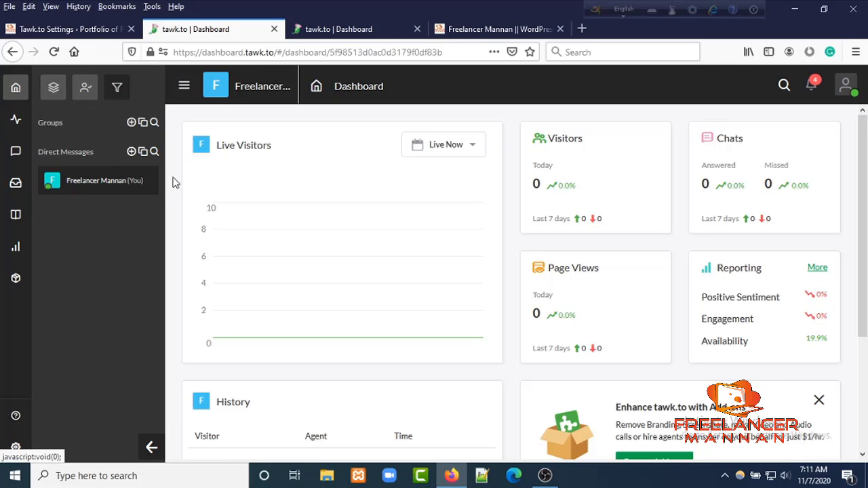
pyautogui.moveTo(182, 97)
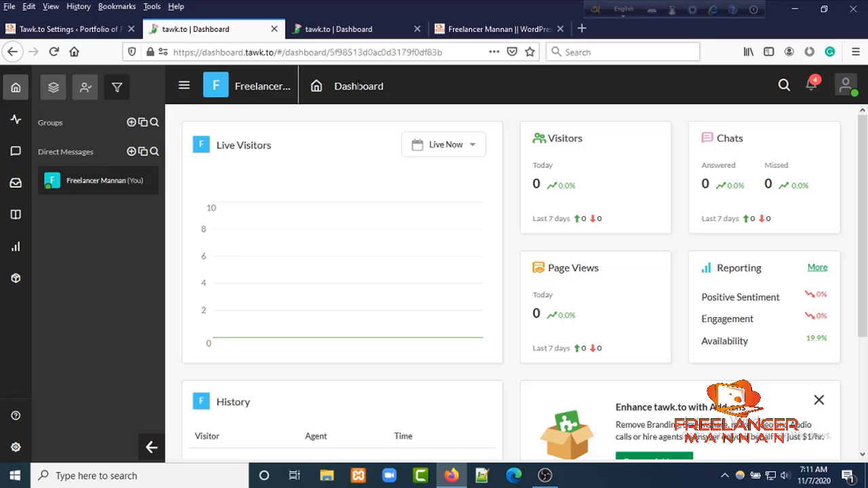
# View the notifications list in the tawk.to dashboard and close it again
pyautogui.click(785, 86)
pyautogui.click(814, 86)
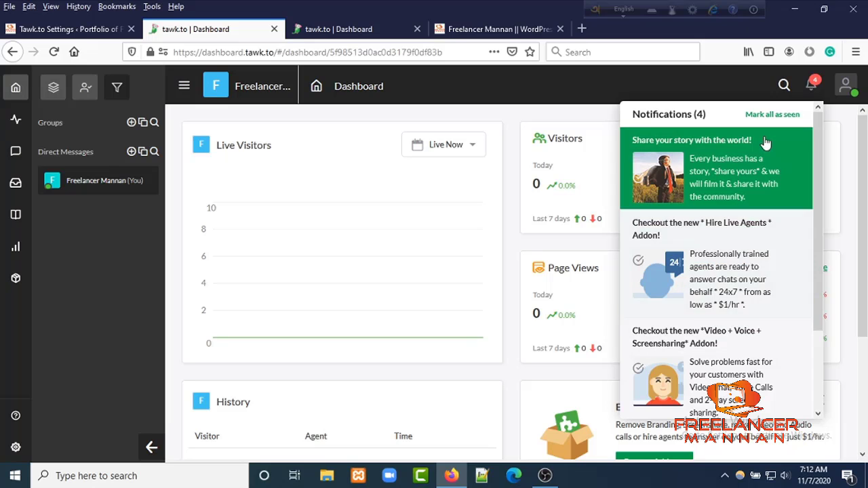
pyautogui.click(849, 110)
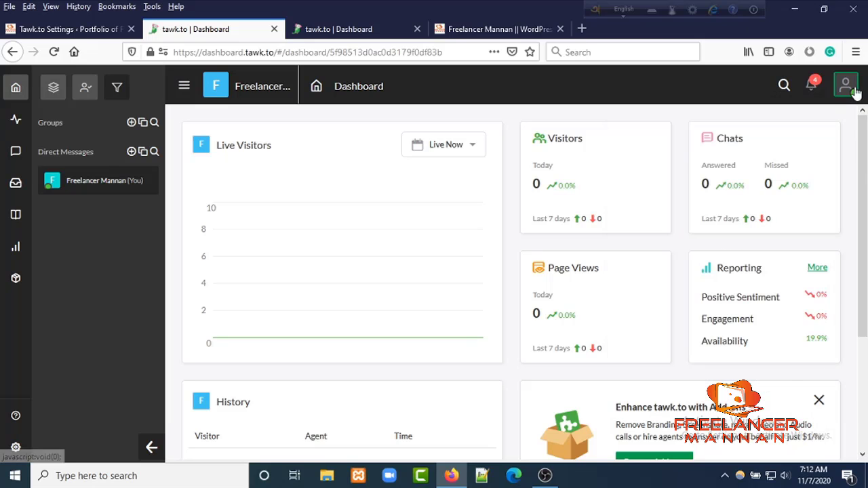
# Set the tawk.to account's availability status to Away
pyautogui.click(855, 92)
pyautogui.moveTo(844, 127)
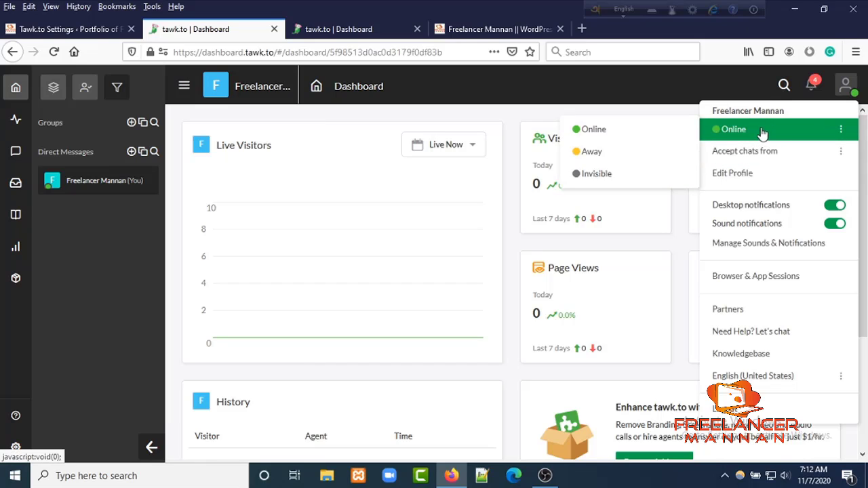
pyautogui.click(606, 154)
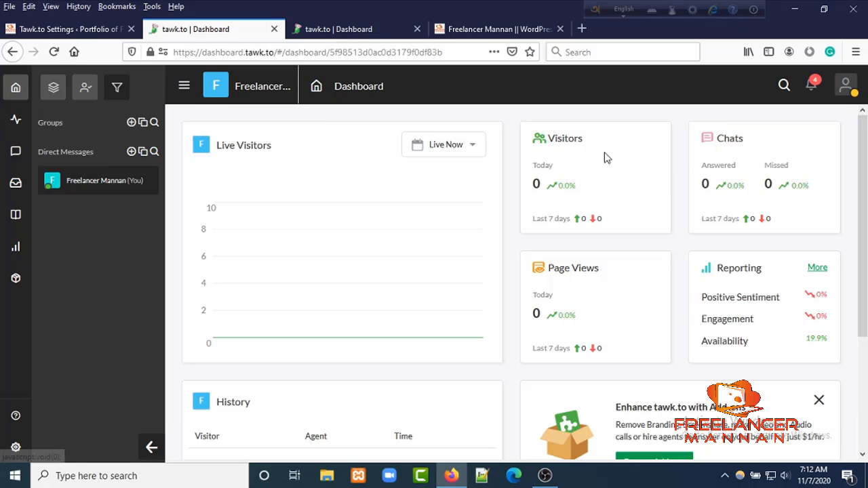
# Set the tawk.to account's availability status to Invisible
pyautogui.click(845, 86)
pyautogui.moveTo(731, 129)
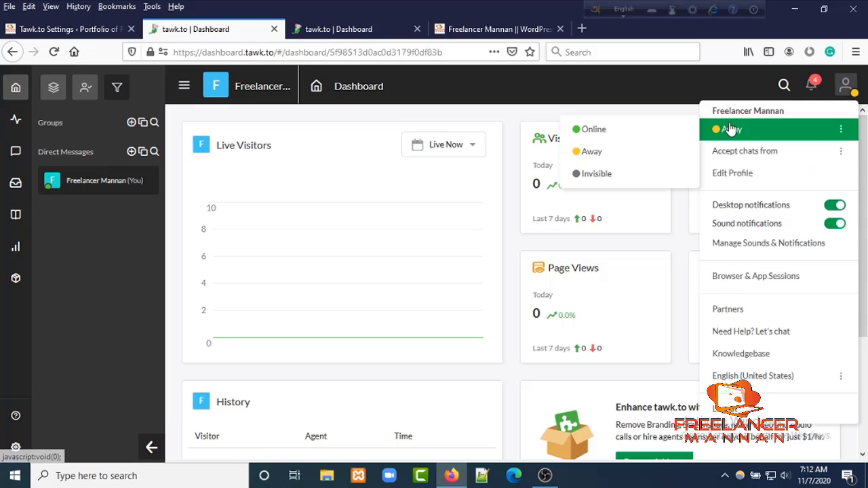
pyautogui.click(616, 175)
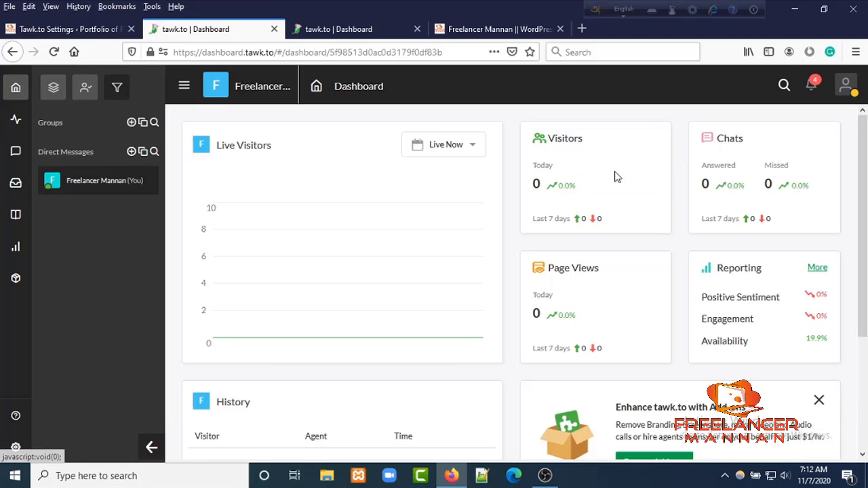
# Set the tawk.to account's availability status to Online
pyautogui.click(846, 85)
pyautogui.moveTo(760, 129)
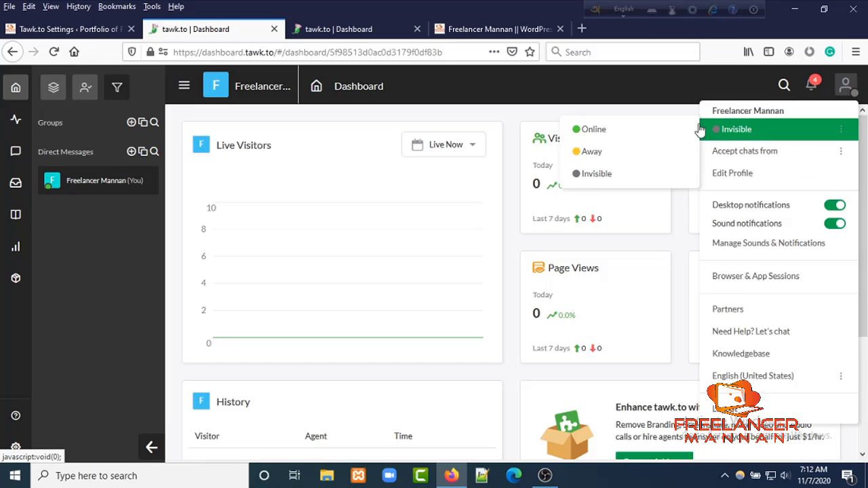
pyautogui.click(653, 130)
# Switch desktop notifications off and on again in the account options, then close them
pyautogui.click(845, 85)
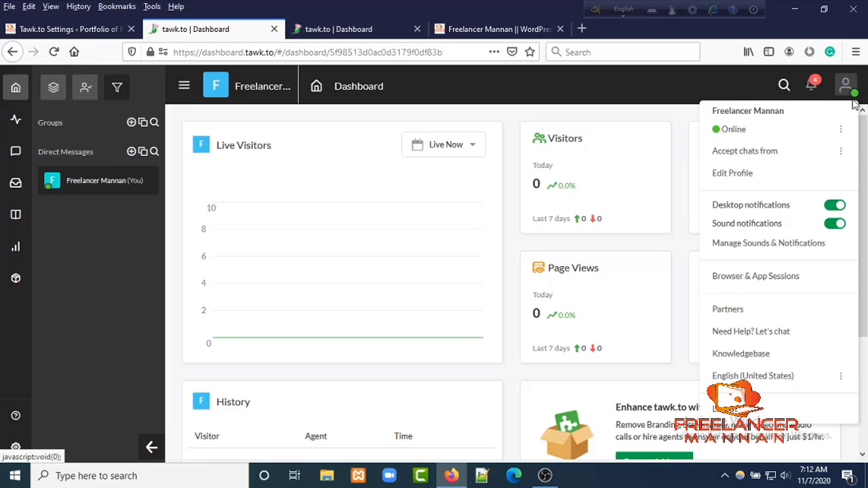
pyautogui.moveTo(777, 153)
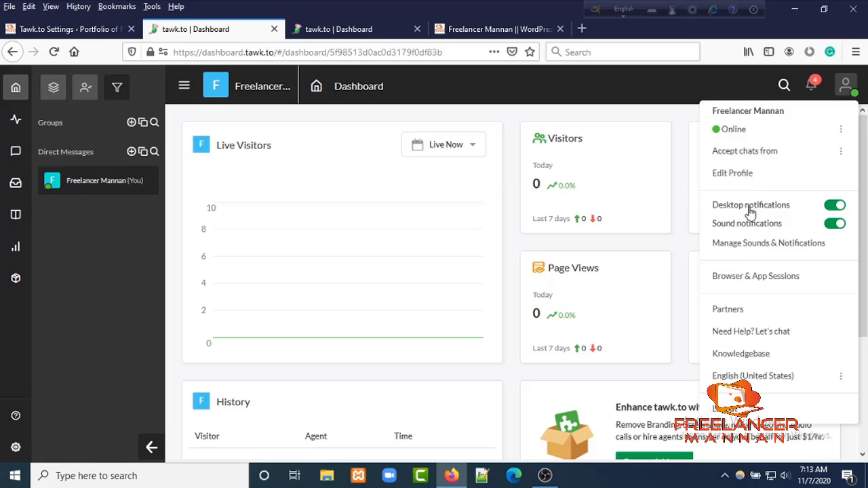
pyautogui.click(832, 210)
pyautogui.click(833, 211)
pyautogui.click(684, 185)
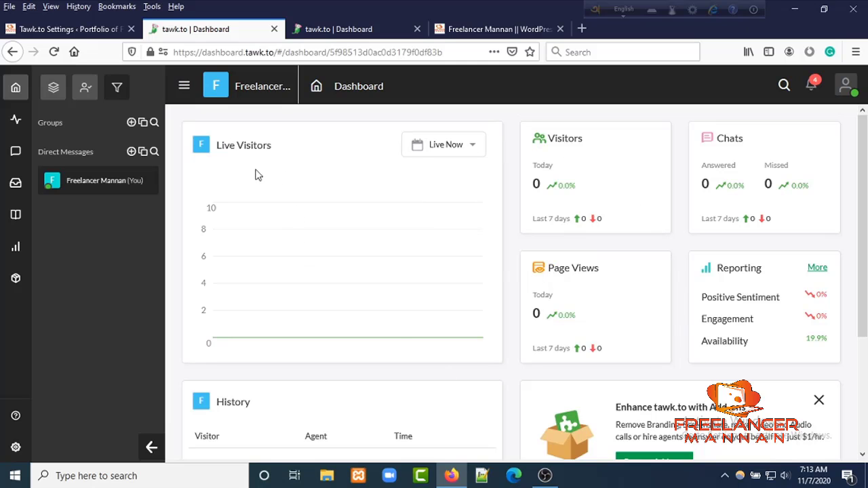
# Look over the dashboard overview and the Monitoring, Active Chats and Messaging pages
pyautogui.scroll(-3, 267, 204)
pyautogui.scroll(3, 407, 248)
pyautogui.scroll(-3, 608, 302)
pyautogui.scroll(3, 678, 265)
pyautogui.click(12, 120)
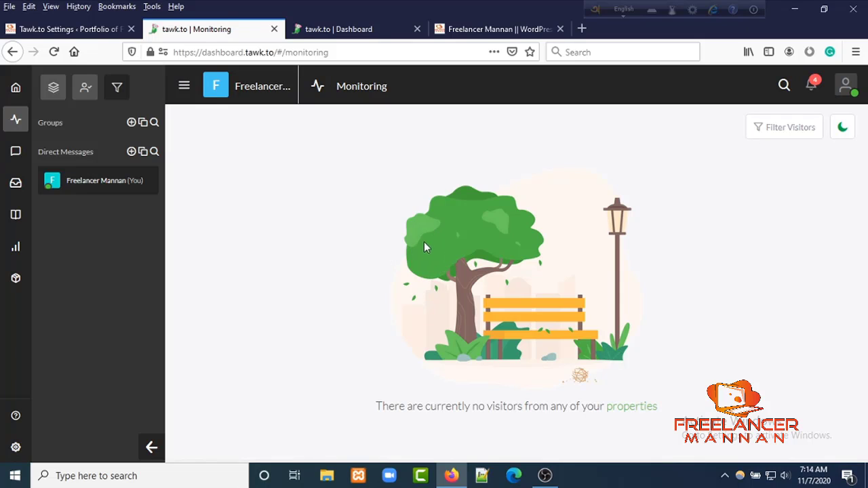
pyautogui.click(15, 152)
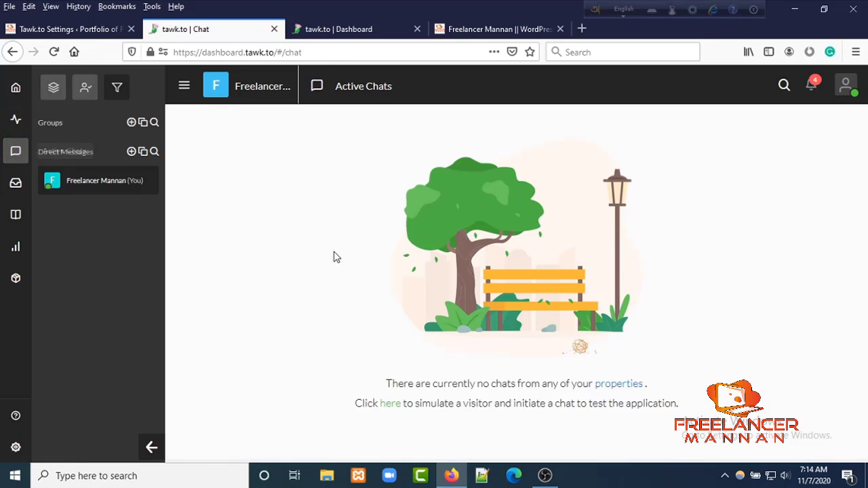
pyautogui.click(15, 185)
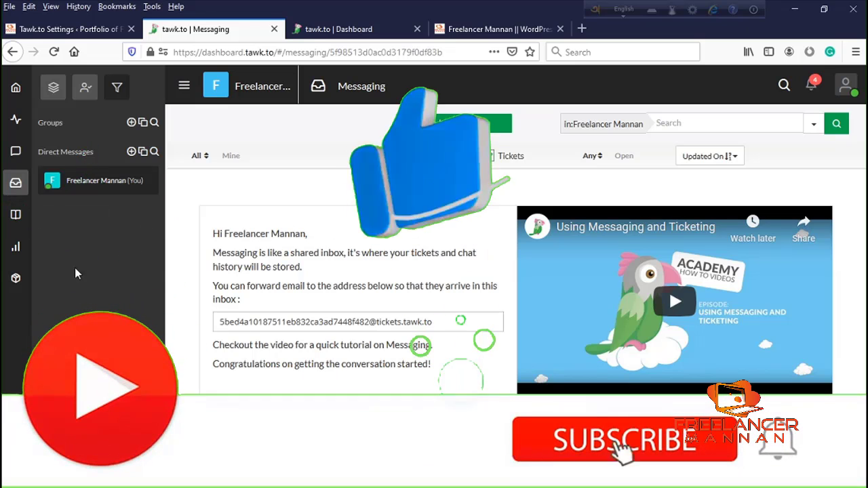
# Examine the Live Chat, Tickets and Knowledge Base reports offered under Reporting, and view the Add-ons page
pyautogui.click(16, 250)
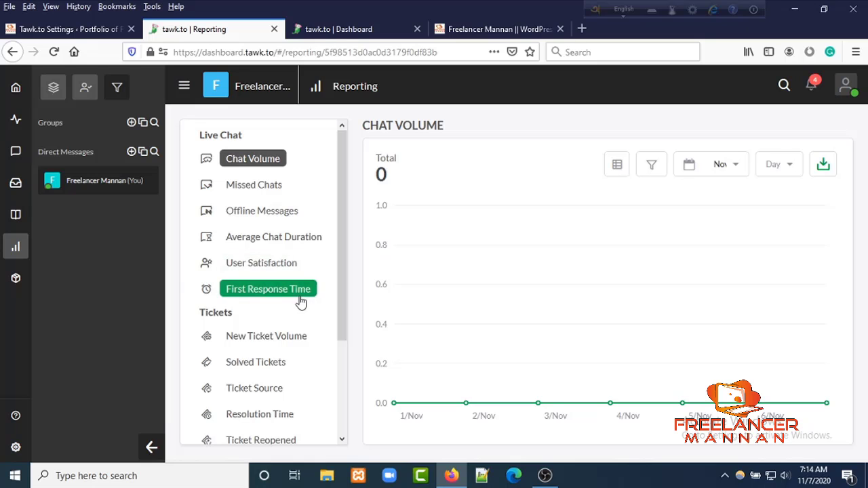
pyautogui.scroll(-2, 308, 305)
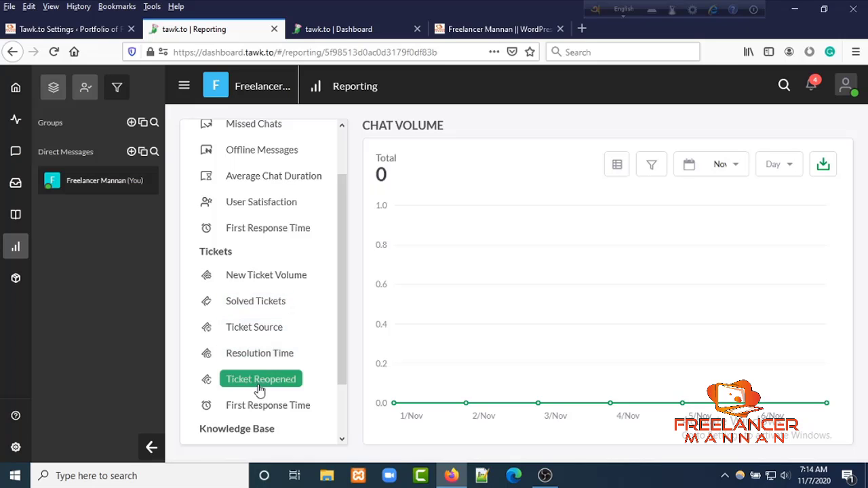
pyautogui.scroll(-1, 302, 395)
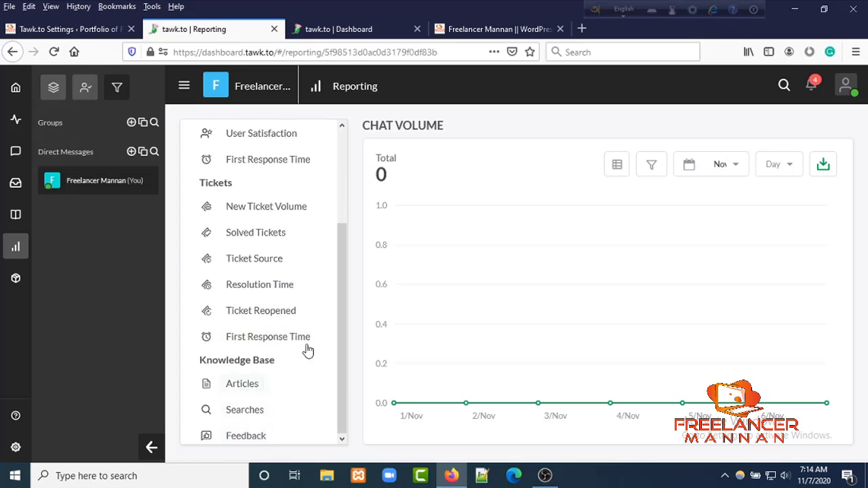
pyautogui.scroll(2, 263, 264)
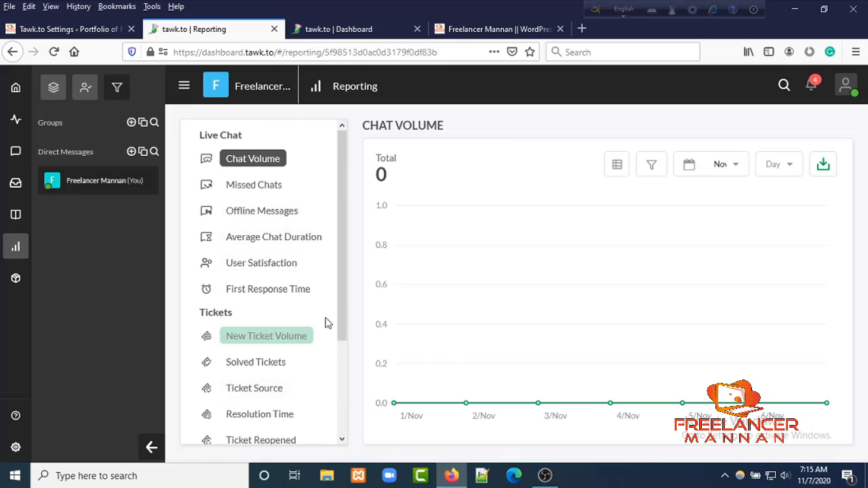
pyautogui.click(10, 282)
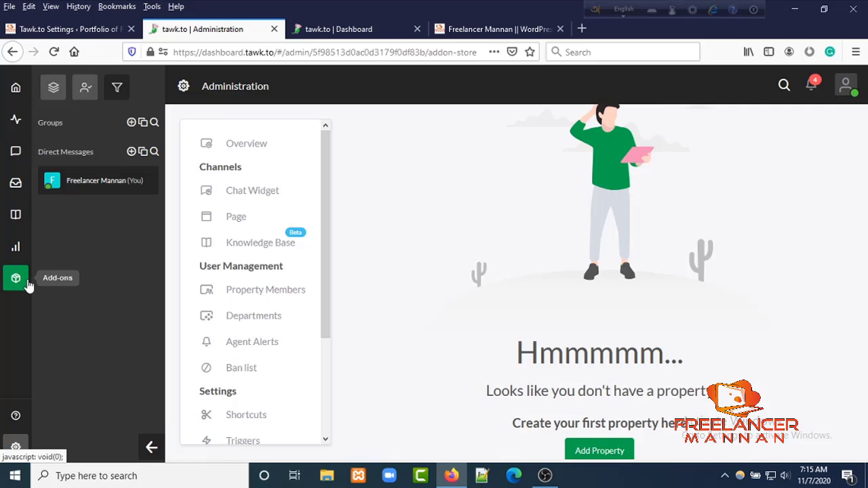
# Start adding a new property in the tawk.to Administration area and name it Test
pyautogui.click(15, 448)
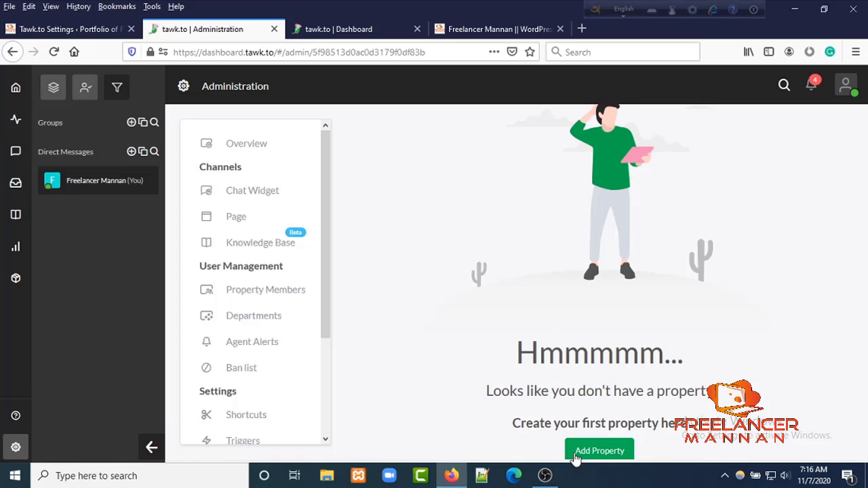
pyautogui.click(76, 27)
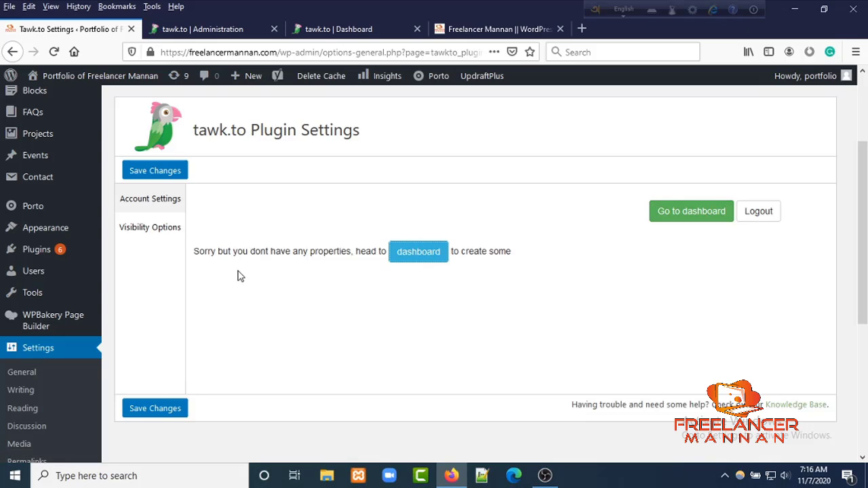
pyautogui.click(207, 29)
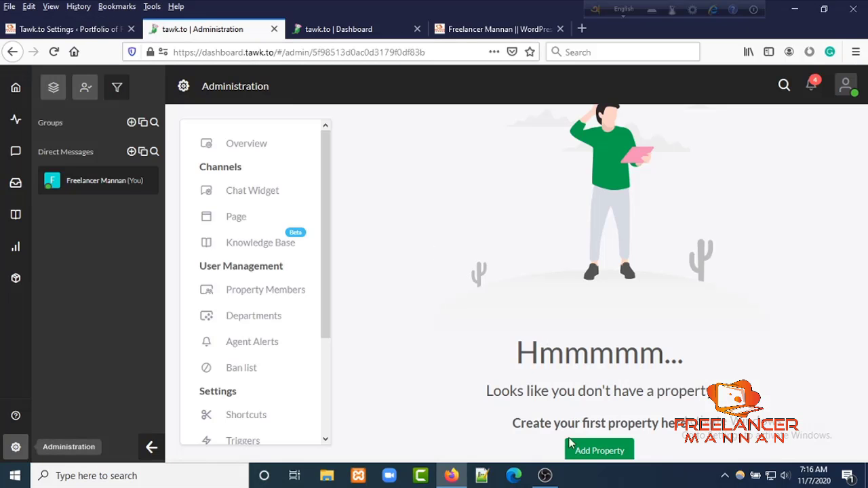
pyautogui.click(596, 453)
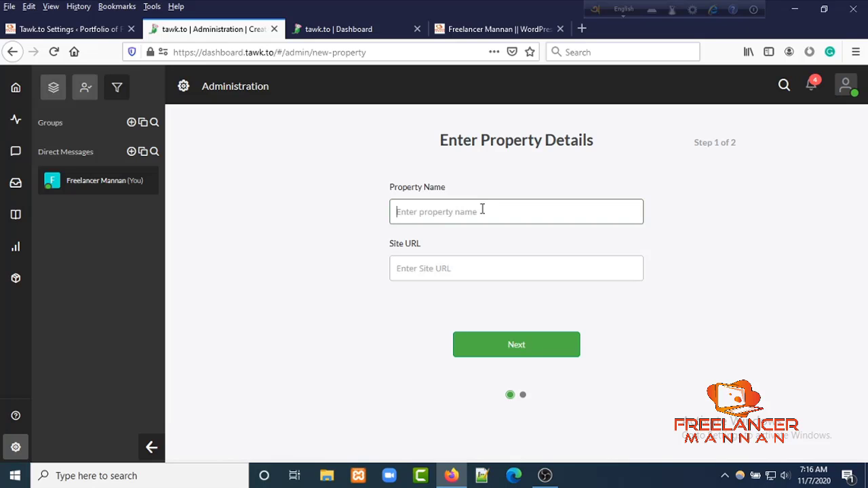
pyautogui.write('Test')
pyautogui.click(442, 269)
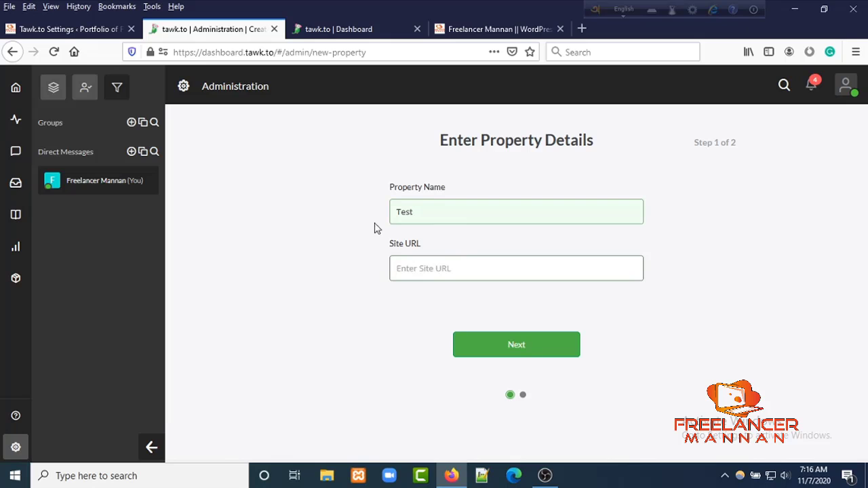
pyautogui.click(75, 29)
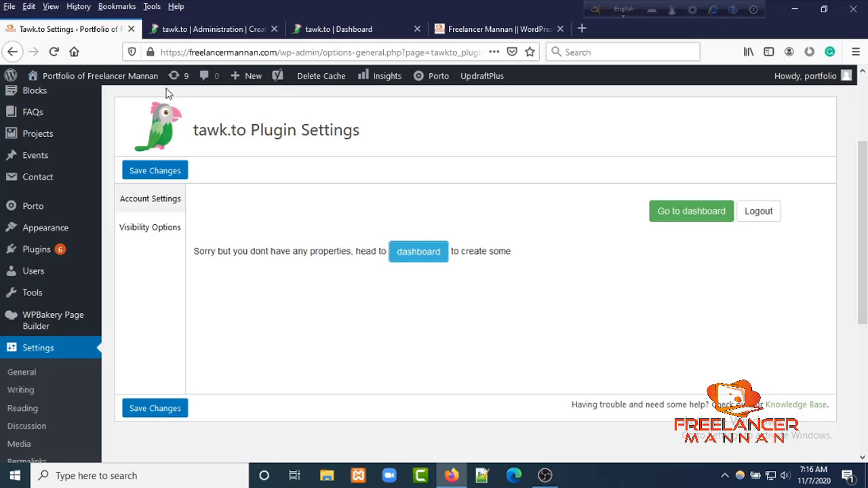
pyautogui.click(162, 52)
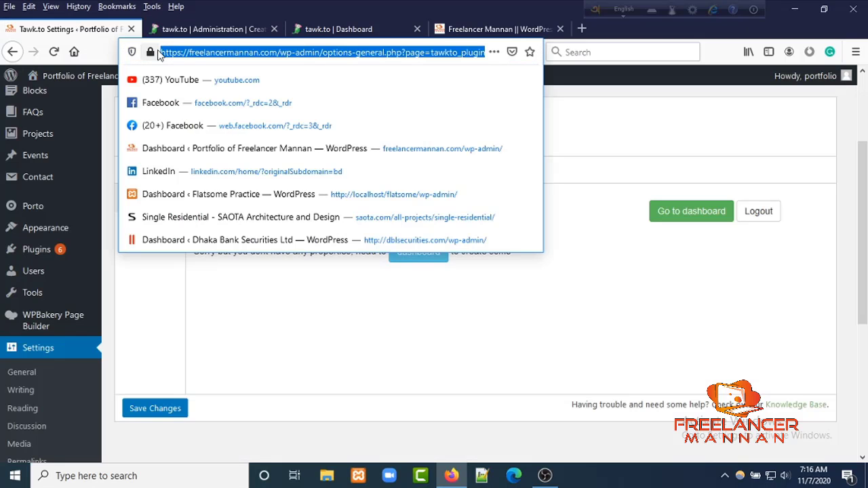
pyautogui.click(162, 52)
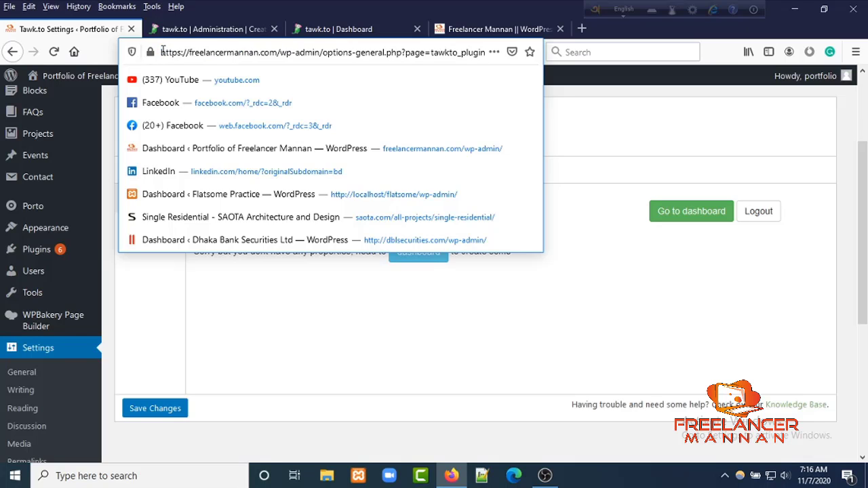
pyautogui.moveTo(162, 52); pyautogui.dragTo(277, 53)
pyautogui.hotkey('ctrl', 'c')
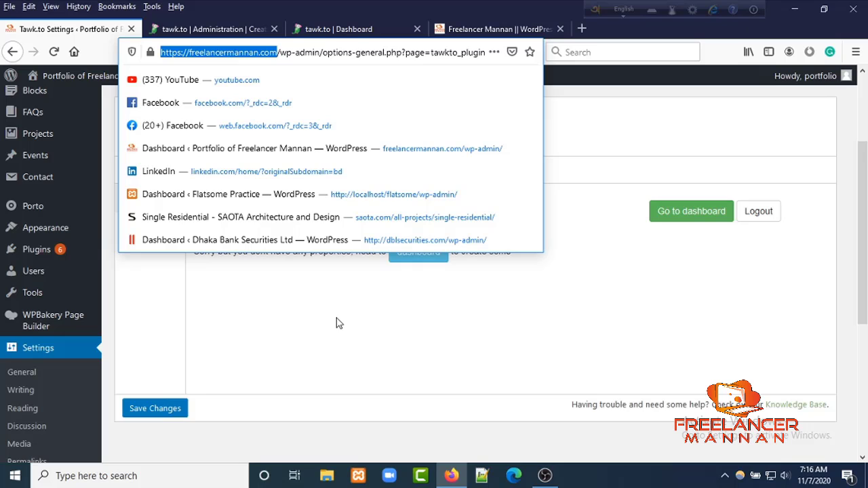
pyautogui.click(217, 29)
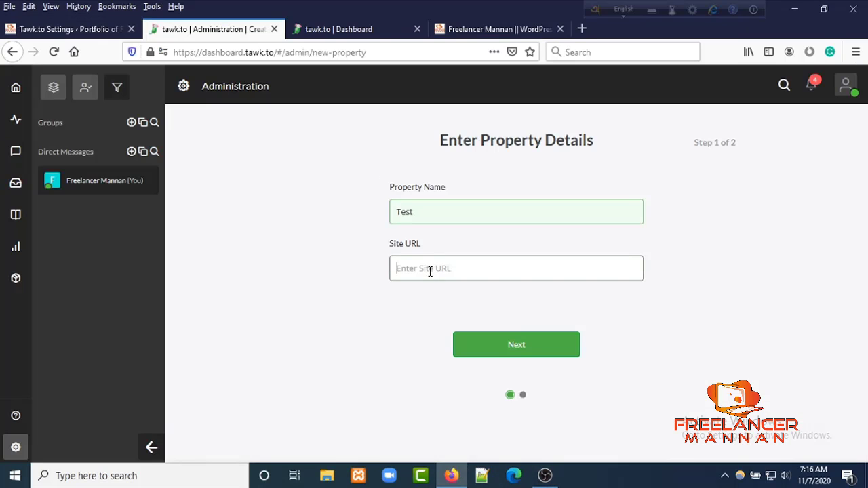
pyautogui.hotkey('ctrl', 'v')
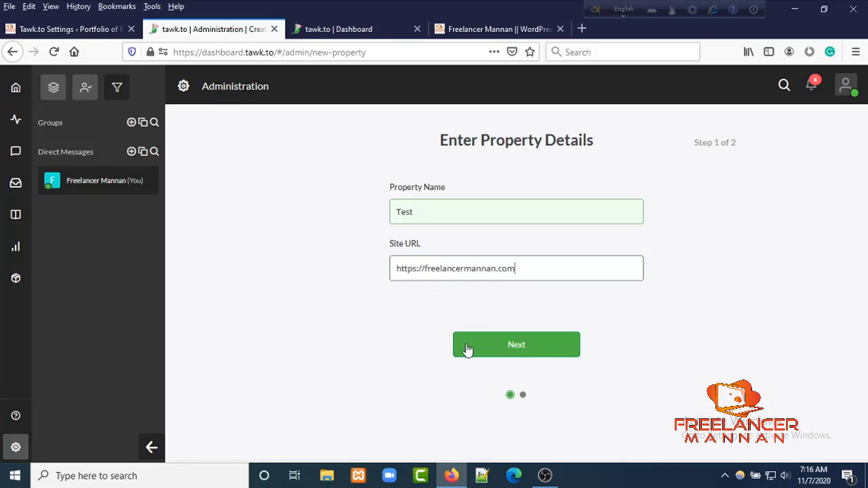
pyautogui.click(529, 350)
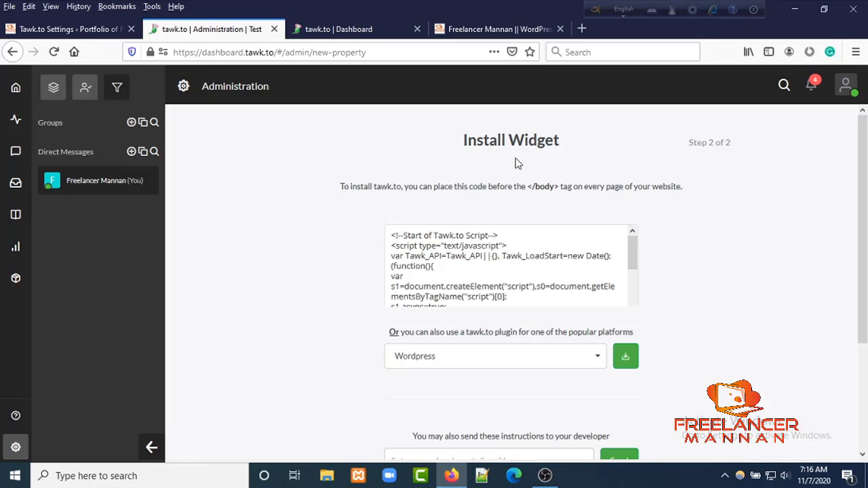
# Review the widget script, choose Wordpress as the plugin platform and finish creating the property
pyautogui.moveTo(446, 237)
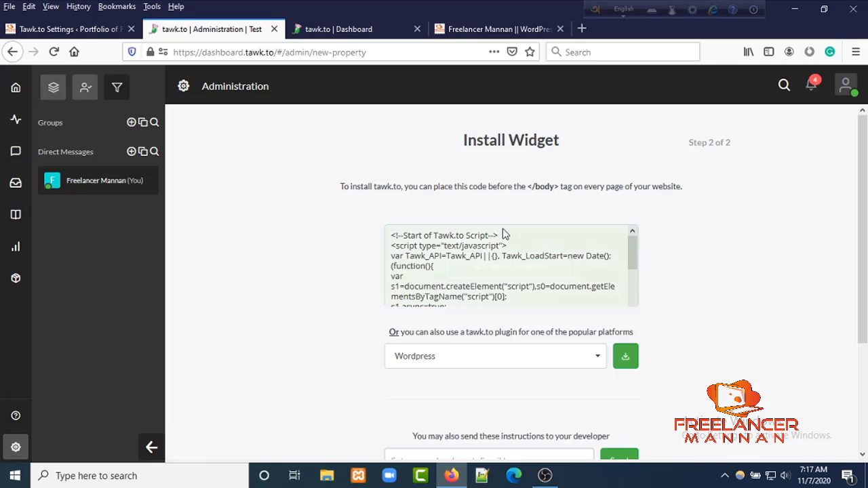
pyautogui.moveTo(488, 255)
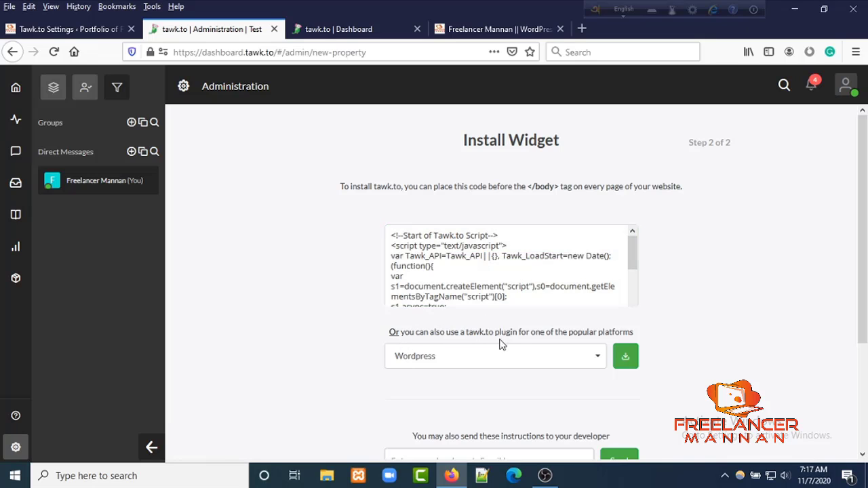
pyautogui.click(602, 360)
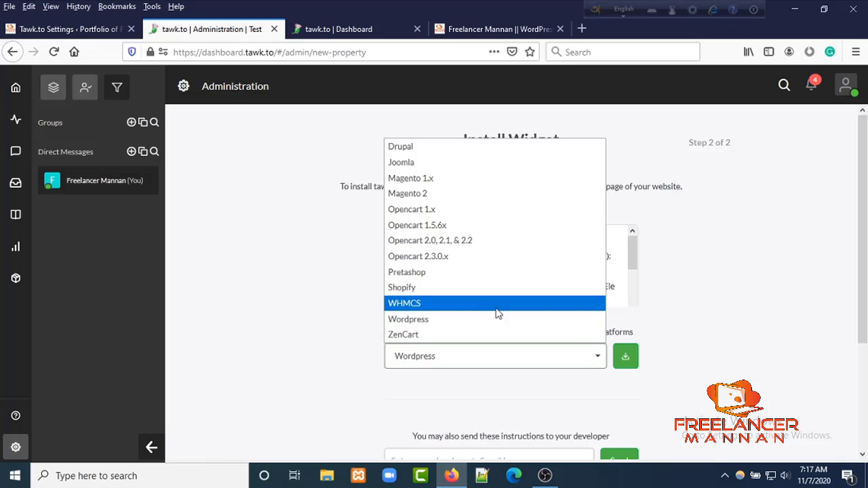
pyautogui.click(475, 319)
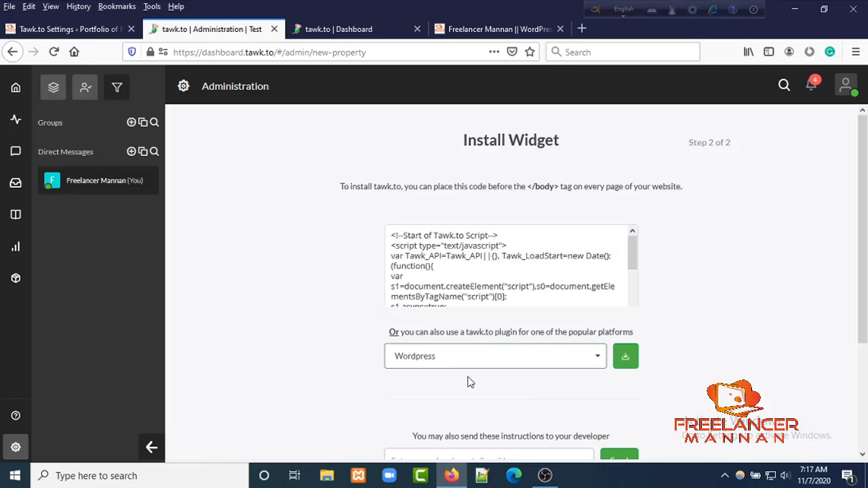
pyautogui.moveTo(466, 270)
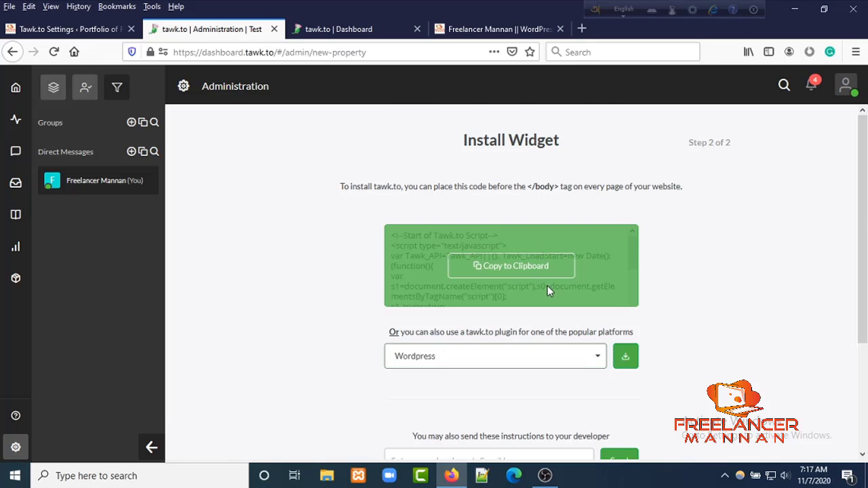
pyautogui.scroll(-3, 573, 296)
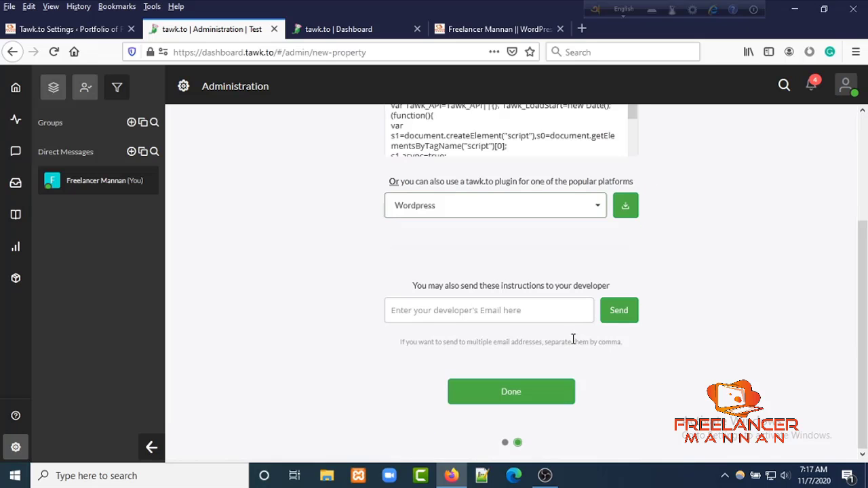
pyautogui.click(512, 393)
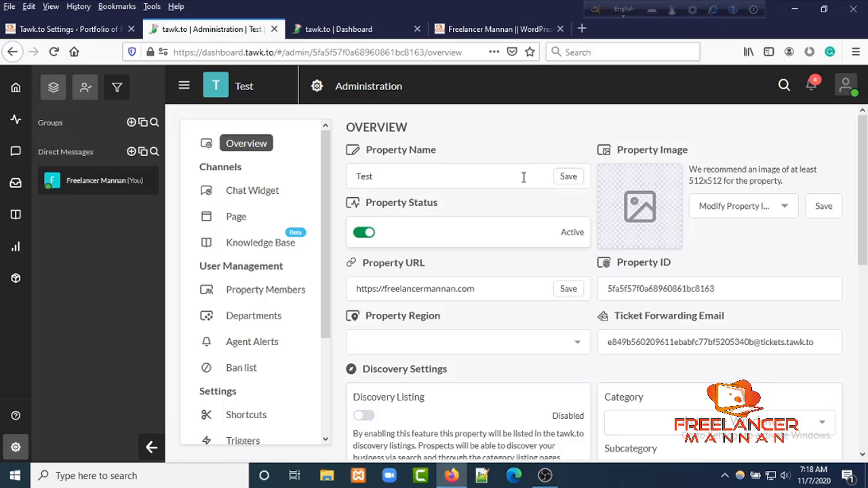
# Return to the tawk.to plugin settings in WordPress and reload the page to refresh the property selection
pyautogui.click(70, 27)
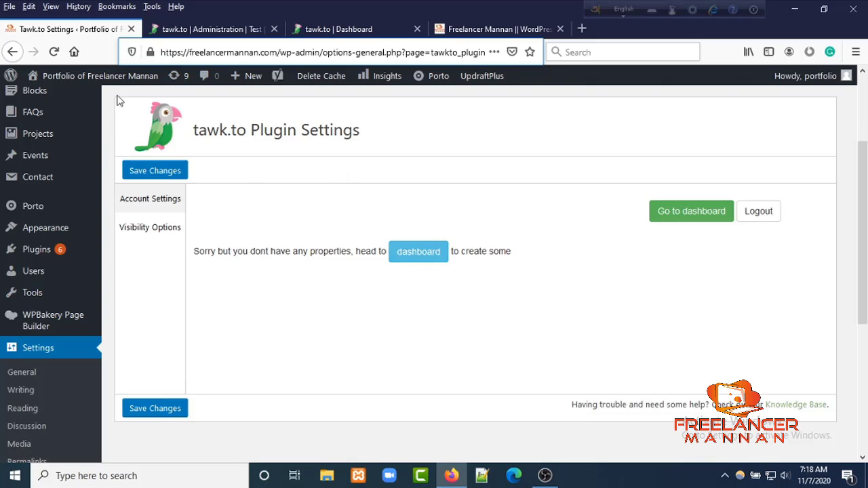
pyautogui.click(55, 52)
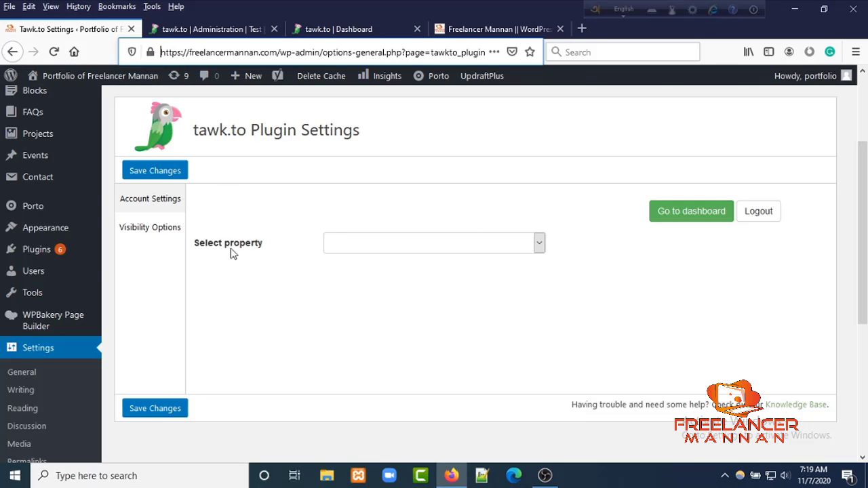
# Select the Test property with the Default widget, apply the selected widget to the site and save the plugin changes
pyautogui.click(540, 244)
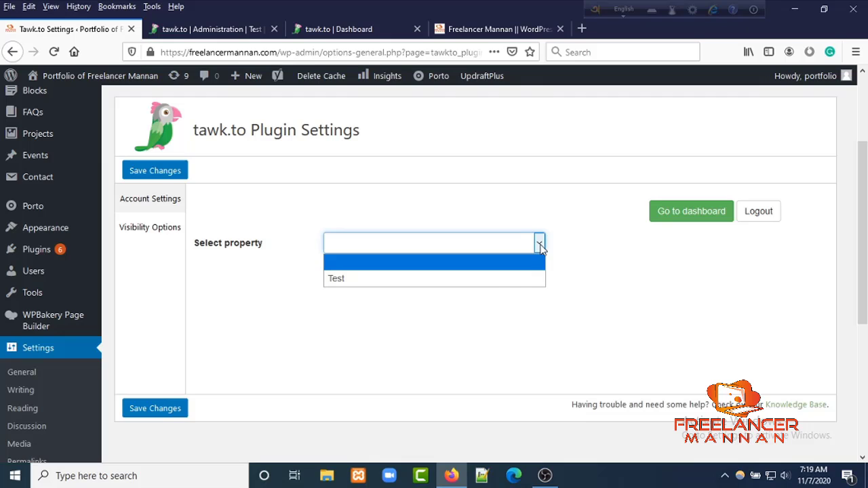
pyautogui.click(349, 284)
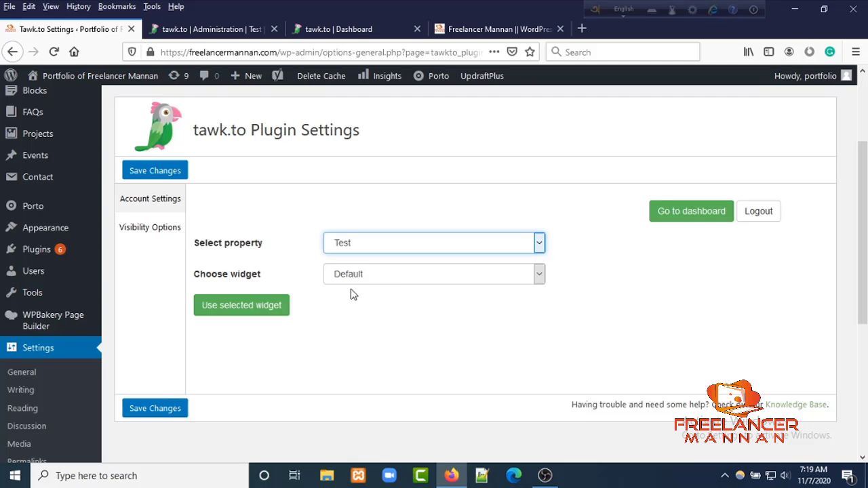
pyautogui.click(541, 278)
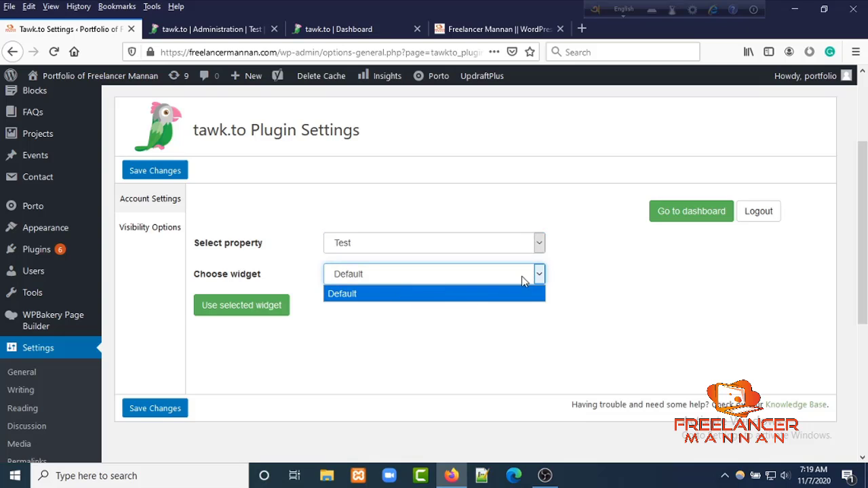
pyautogui.click(495, 292)
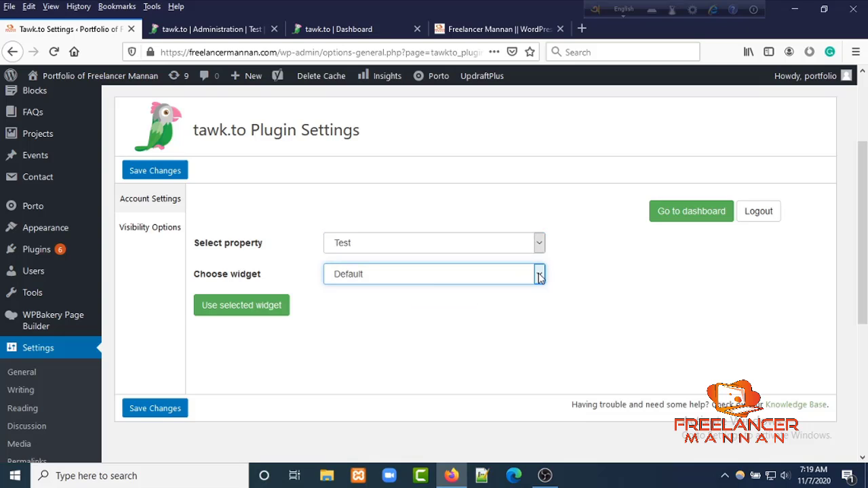
pyautogui.click(251, 313)
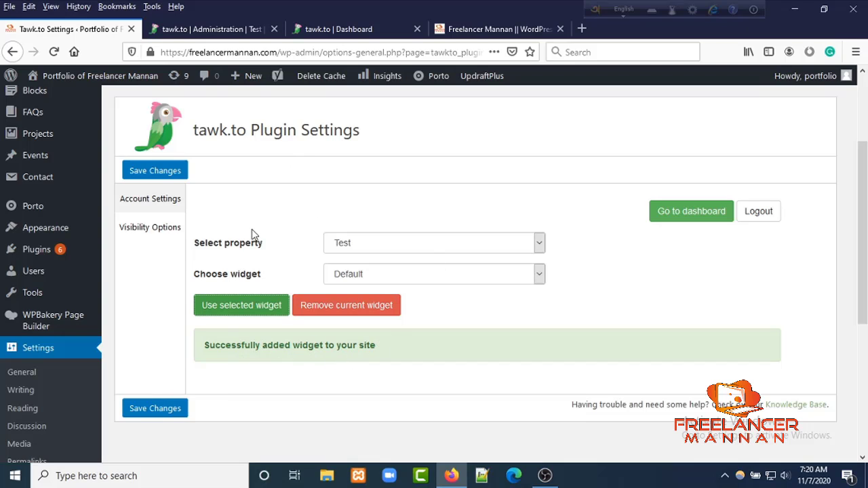
pyautogui.click(169, 412)
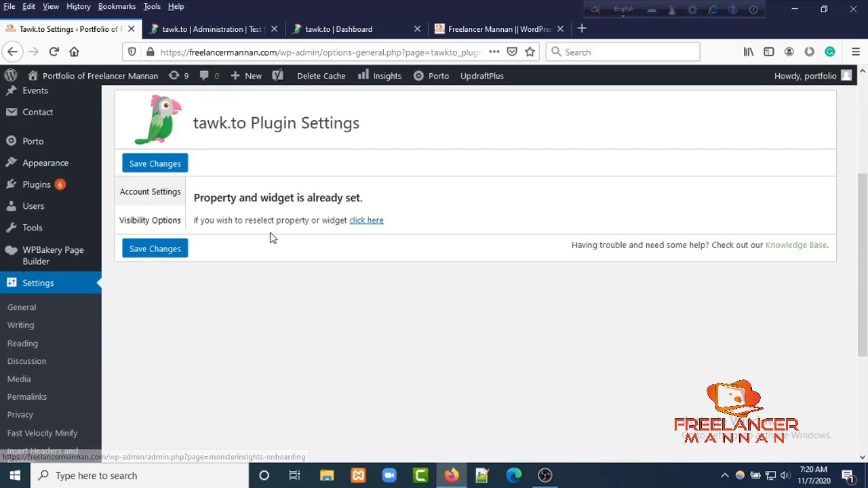
# Try limiting the widget's visibility to the front page, Category pages and specific URLs instead of every page
pyautogui.click(151, 221)
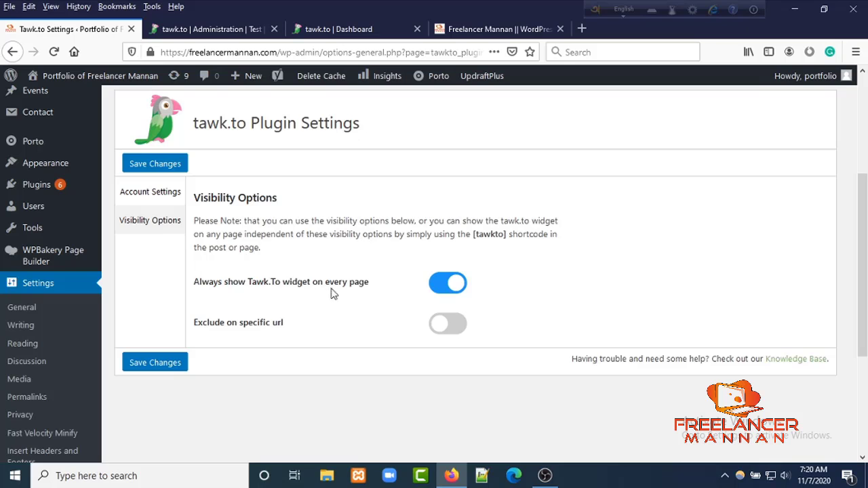
pyautogui.click(437, 288)
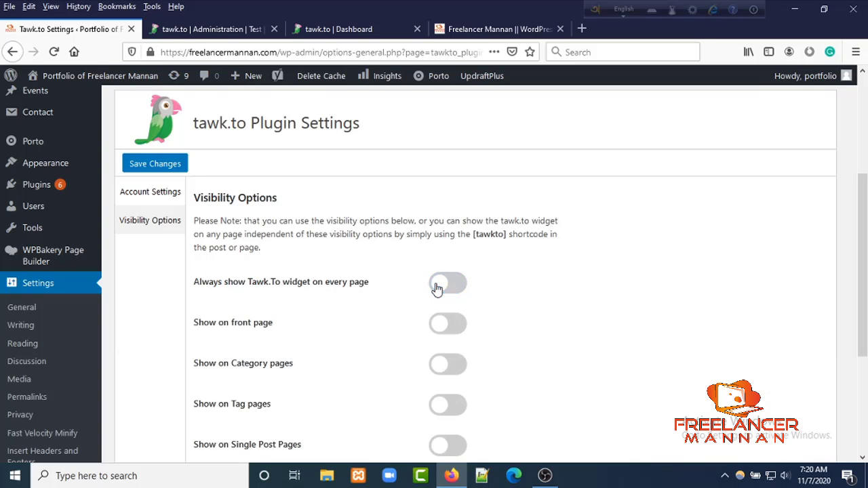
pyautogui.click(453, 285)
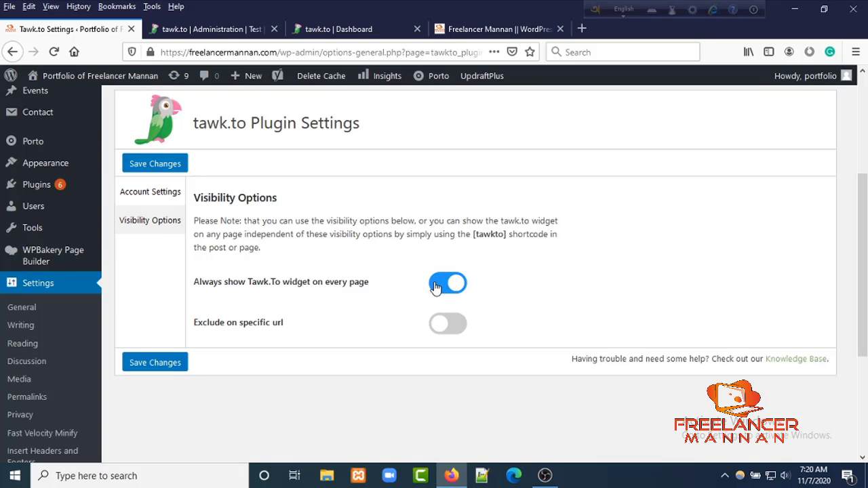
pyautogui.click(436, 288)
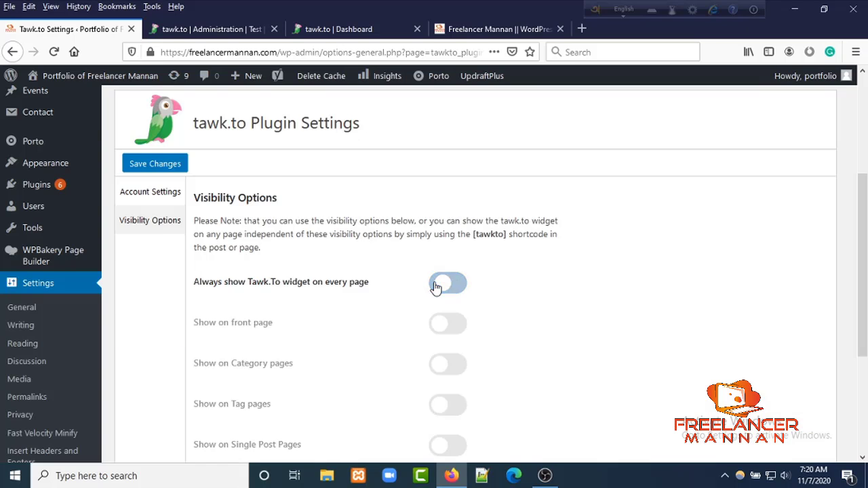
pyautogui.click(451, 329)
pyautogui.scroll(-1, 293, 339)
pyautogui.scroll(-3, 293, 339)
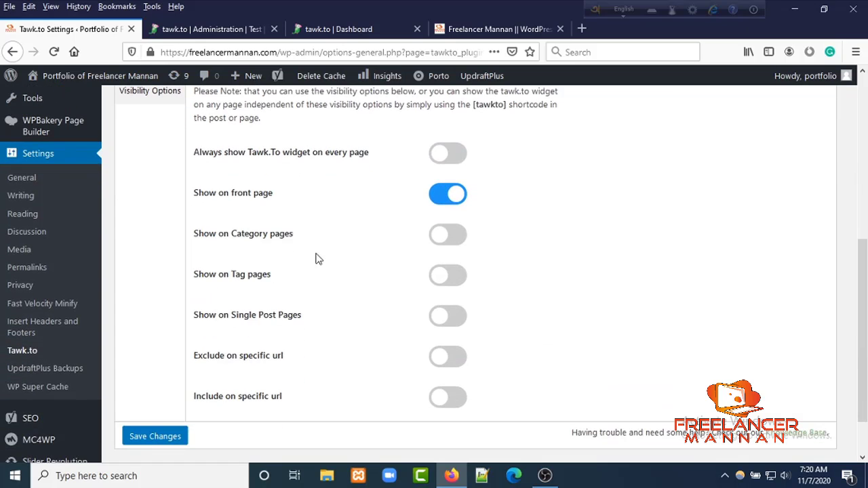
pyautogui.click(452, 237)
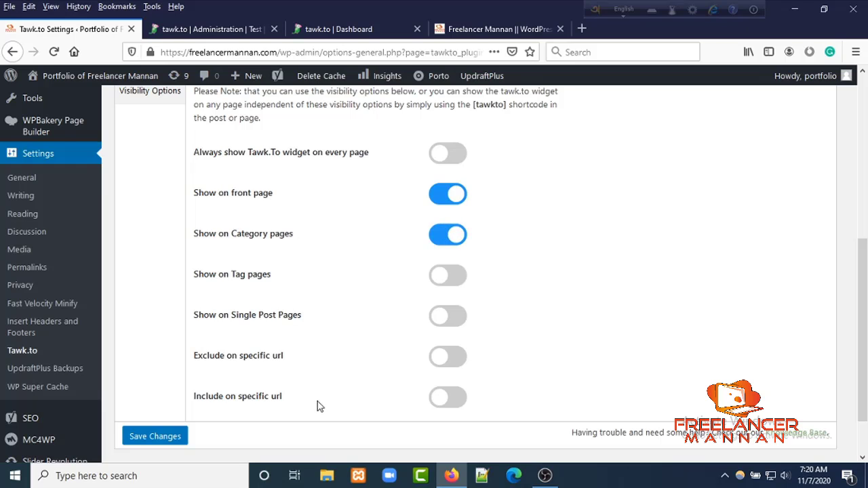
pyautogui.click(457, 400)
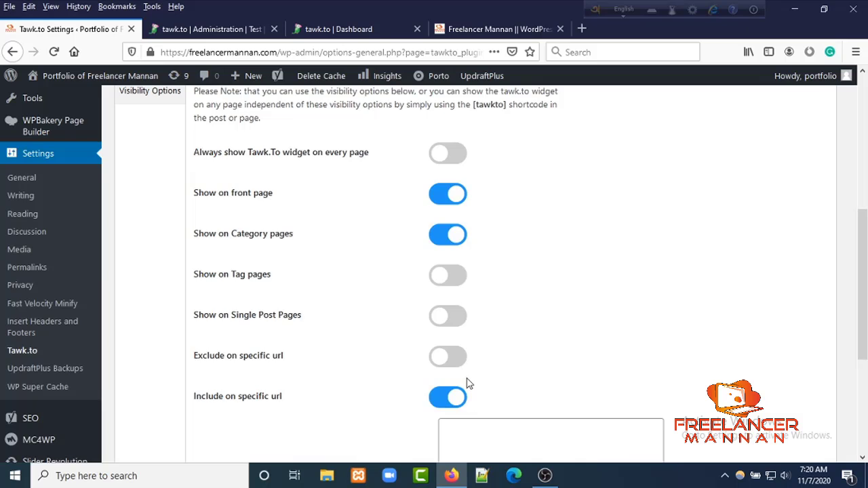
pyautogui.scroll(-3, 477, 288)
pyautogui.scroll(2, 474, 257)
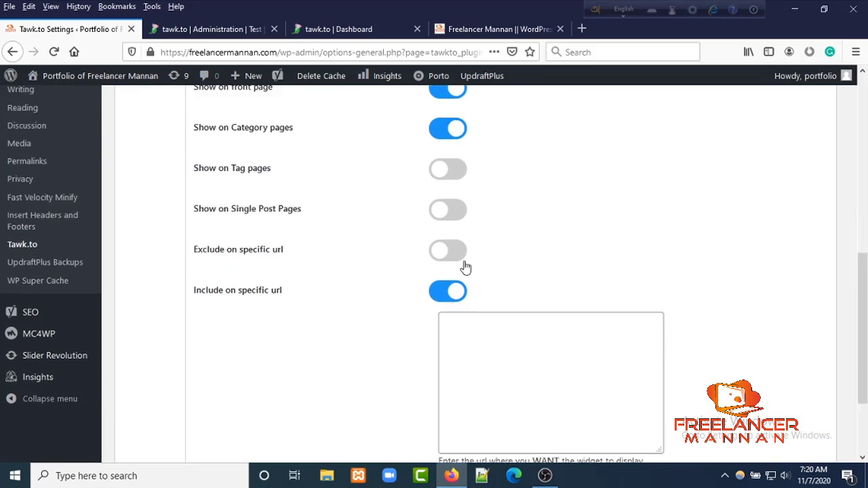
# Disable the specific URL, Category pages and front page options, enable always showing the widget on every page, and save the changes
pyautogui.click(464, 303)
pyautogui.scroll(3, 467, 298)
pyautogui.scroll(1, 468, 296)
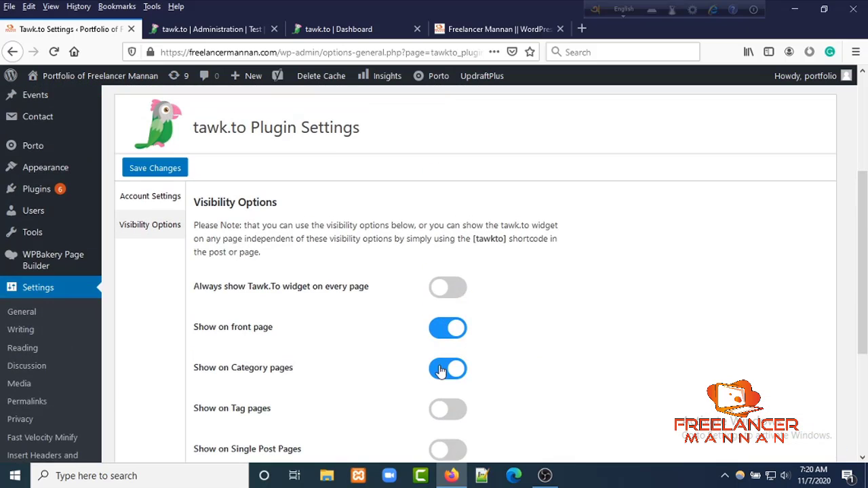
pyautogui.click(441, 367)
pyautogui.click(442, 327)
pyautogui.click(449, 289)
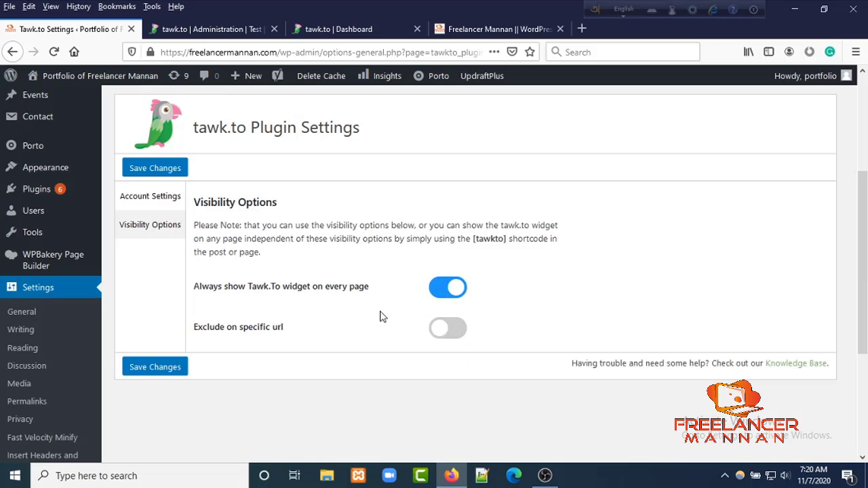
pyautogui.click(141, 369)
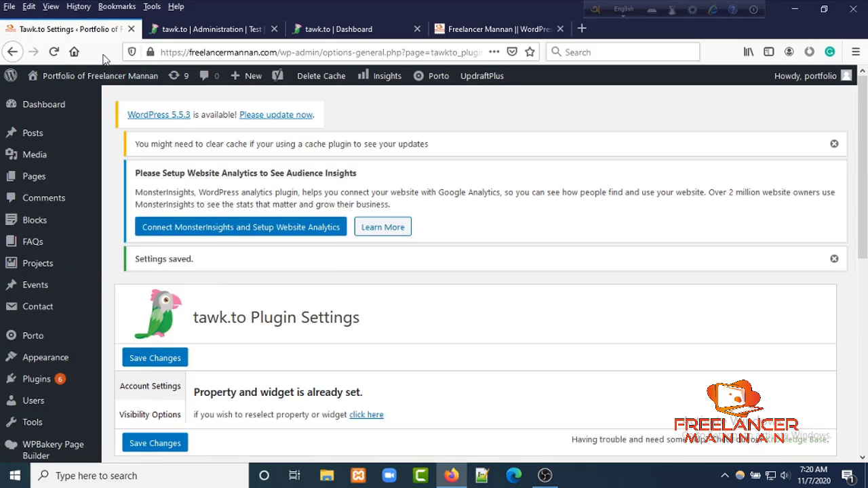
# Open the live WordPress site in a new browser tab and switch to it
pyautogui.moveTo(71, 78)
pyautogui.rightClick(50, 99)
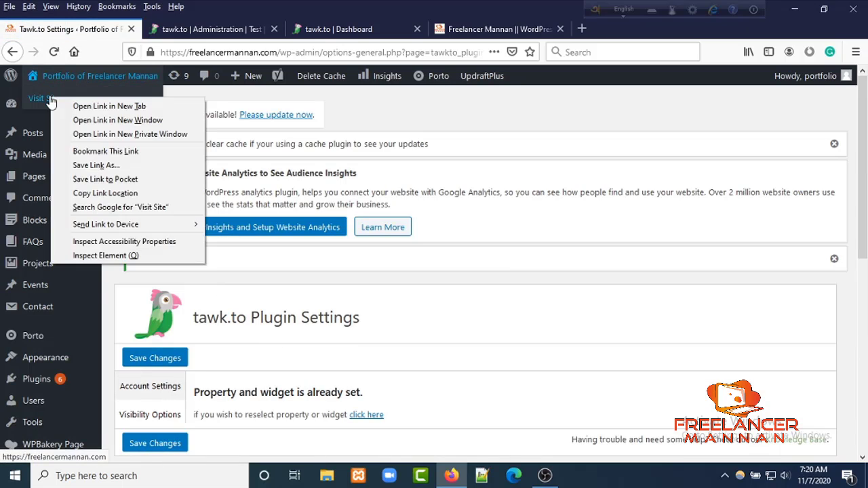
pyautogui.click(83, 106)
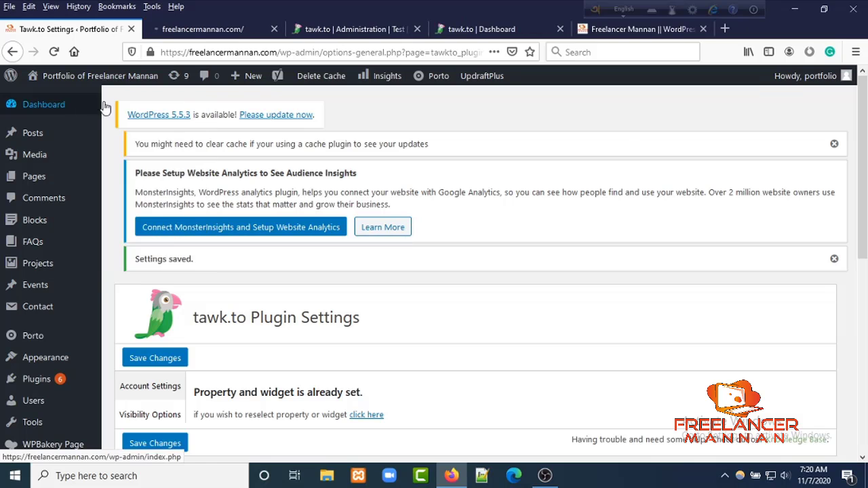
pyautogui.click(220, 30)
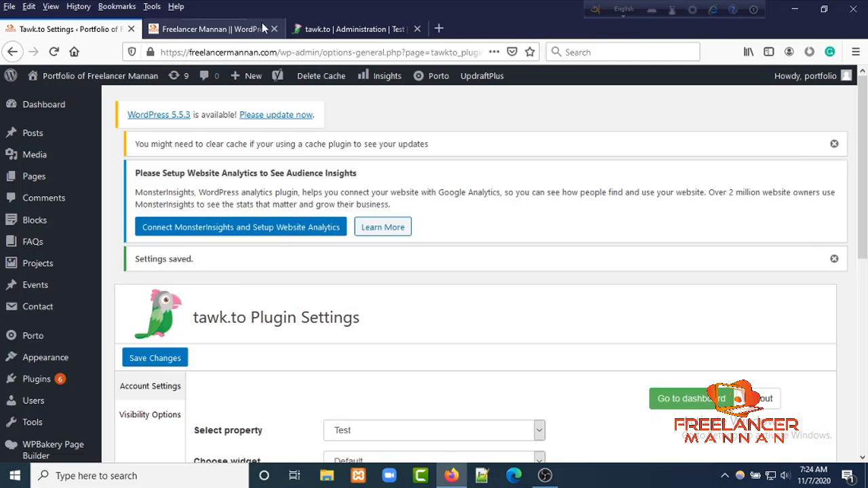
pyautogui.click(201, 31)
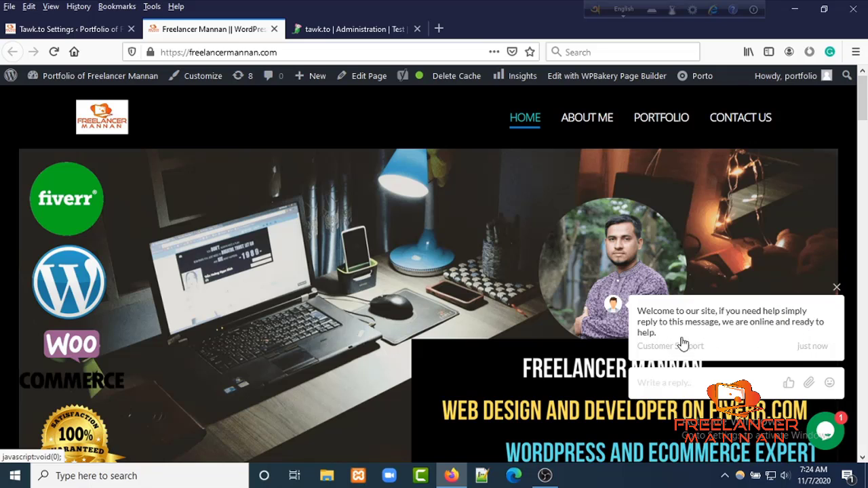
# Open the site's live chat widget and send the visitor message "hi"
pyautogui.click(826, 435)
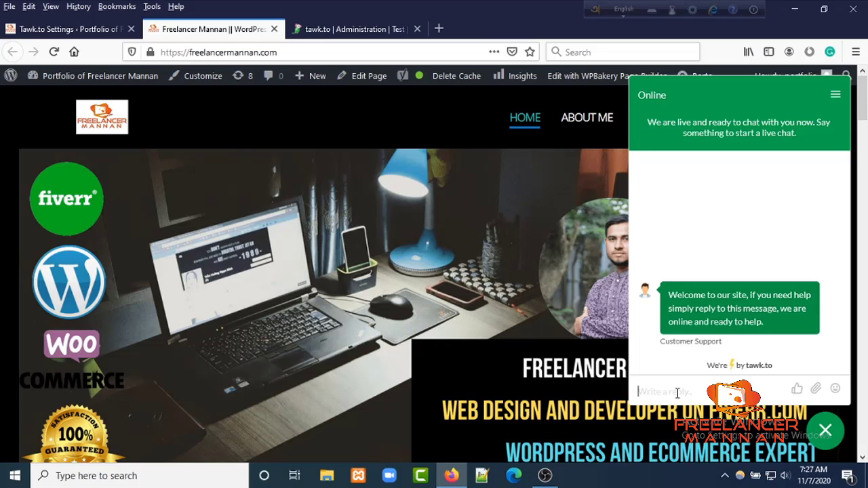
pyautogui.write('hi')
pyautogui.press('Return')
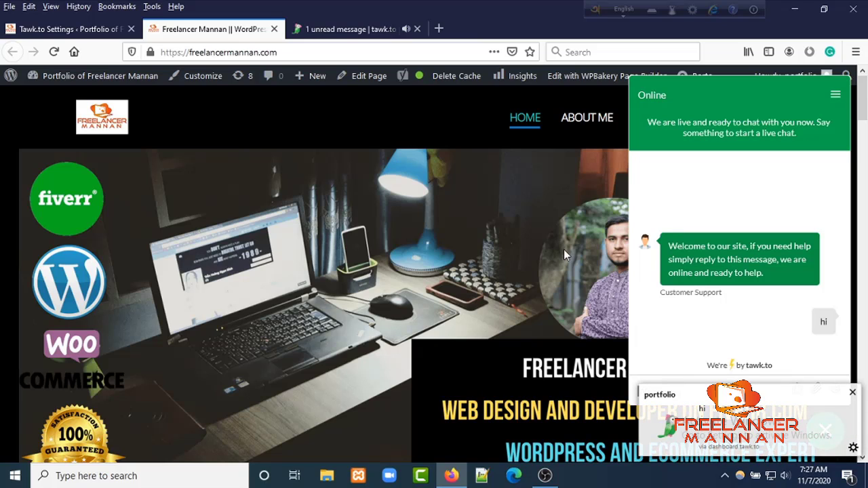
# Switch to the tawk.to dashboard, join the incoming portfolio chat and reply "hello"
pyautogui.click(343, 29)
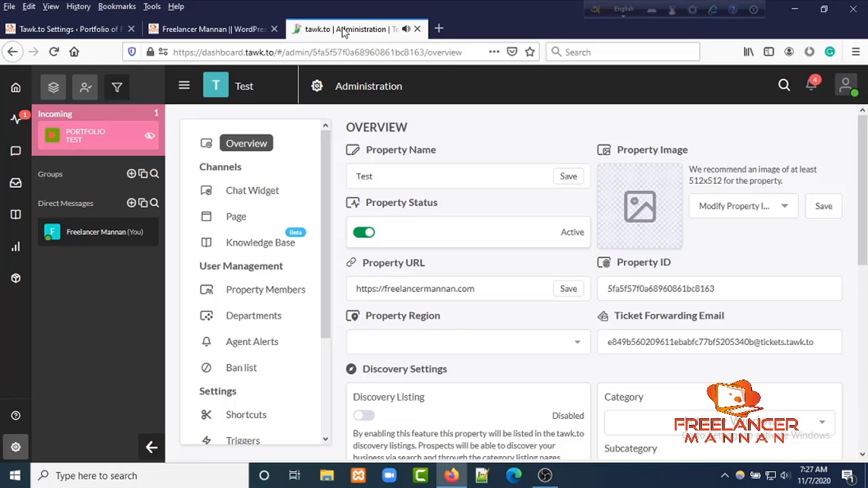
pyautogui.click(86, 139)
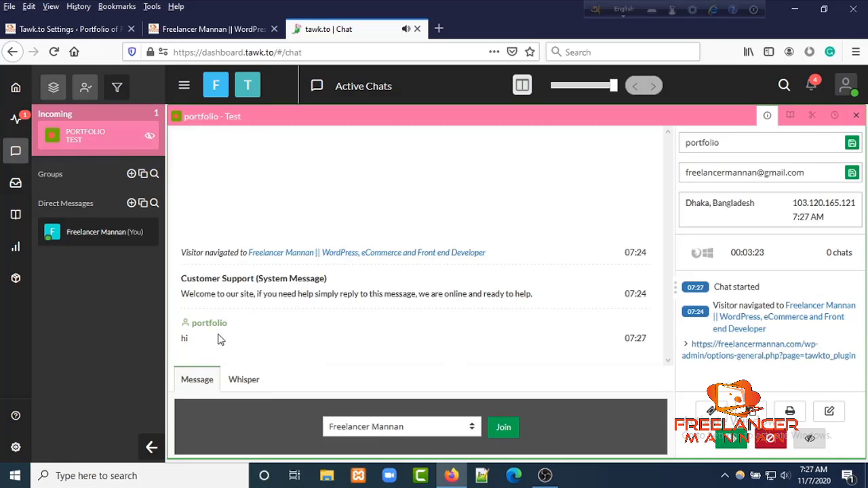
pyautogui.click(504, 428)
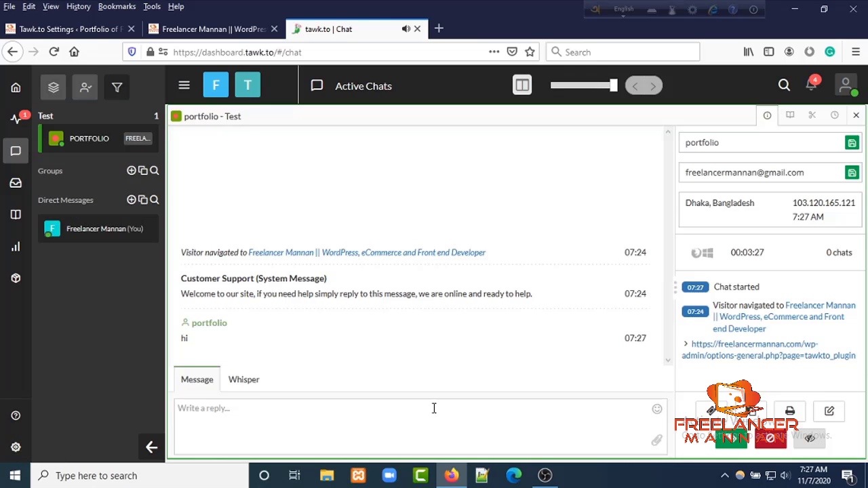
pyautogui.click(283, 424)
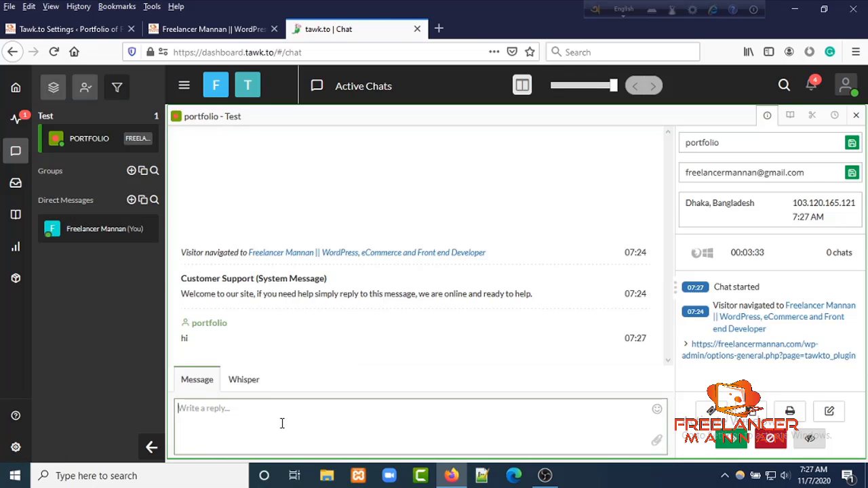
pyautogui.write('hello')
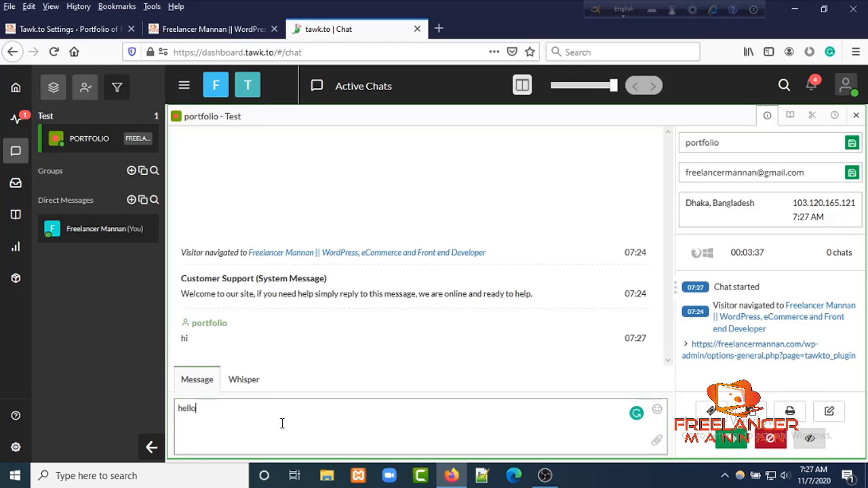
pyautogui.press('Return')
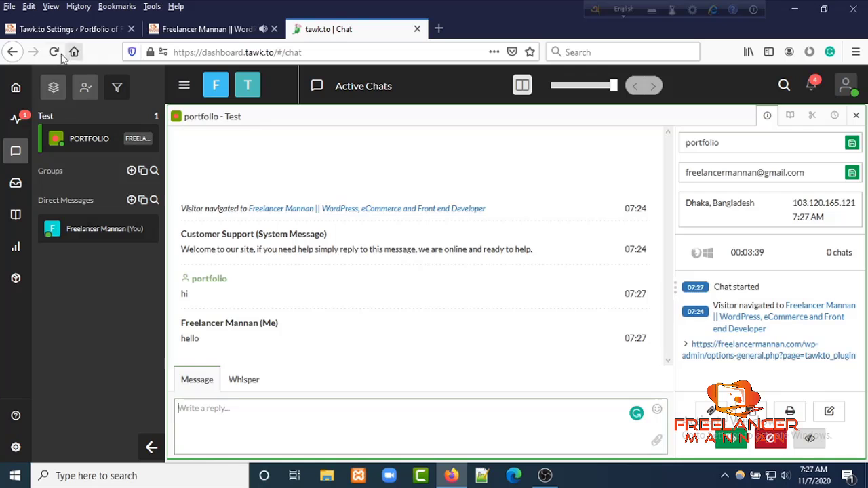
# Check the reply in the website's chat widget and send "how are you?" as the visitor
pyautogui.click(194, 29)
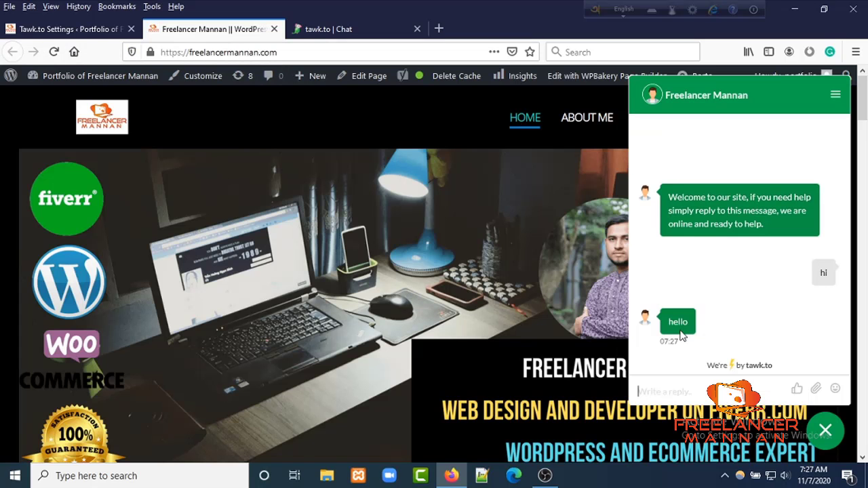
pyautogui.click(323, 30)
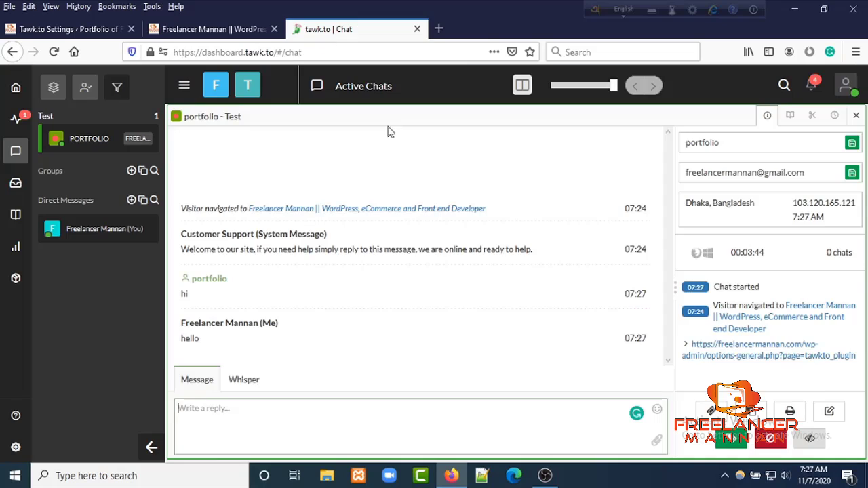
pyautogui.click(198, 36)
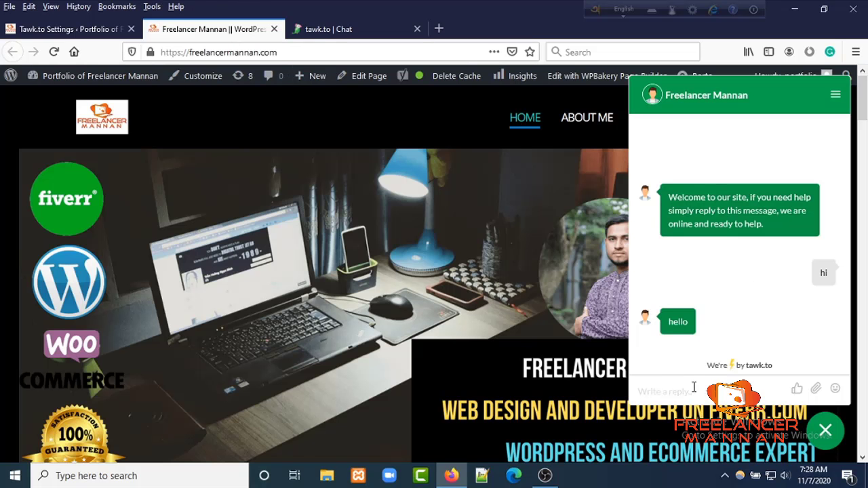
pyautogui.write('how are you?')
pyautogui.press('Return')
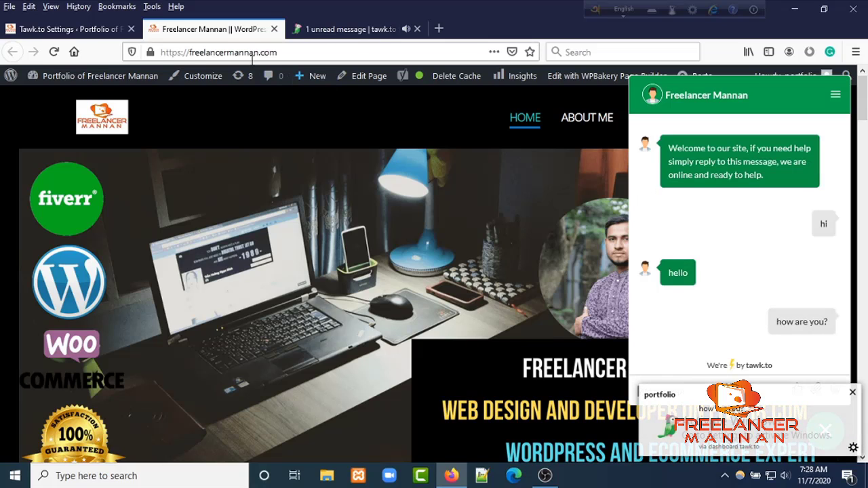
# Return to the tawk.to dashboard chat and reply "I am fine." to the visitor
pyautogui.click(351, 31)
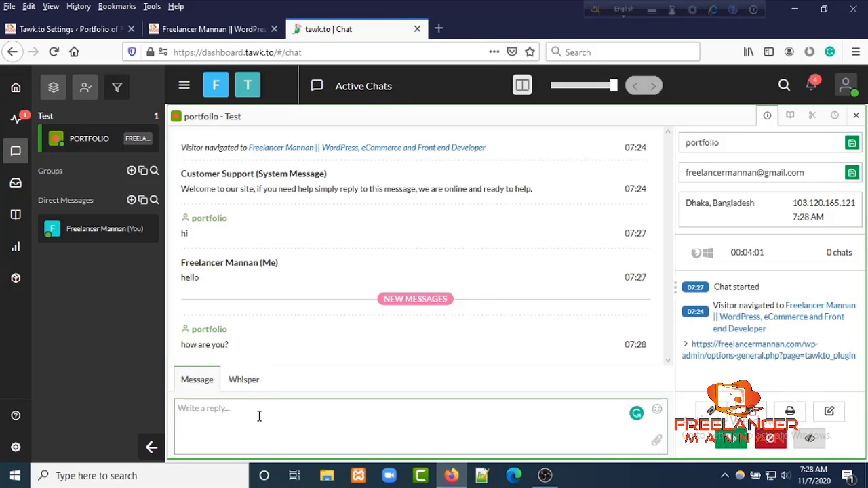
pyautogui.write('I am fine.')
pyautogui.press('Return')
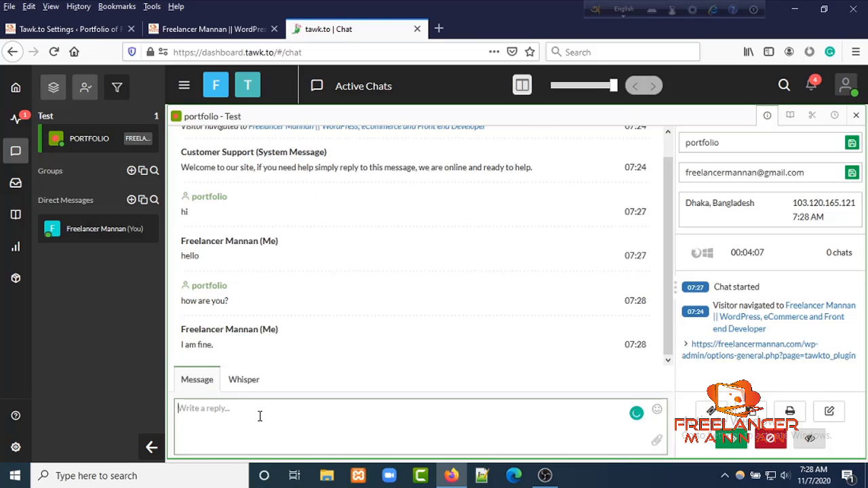
# Check the agent's reply in the website's chat widget, and review the Test property's overview settings in the tawk.to administration
pyautogui.click(196, 29)
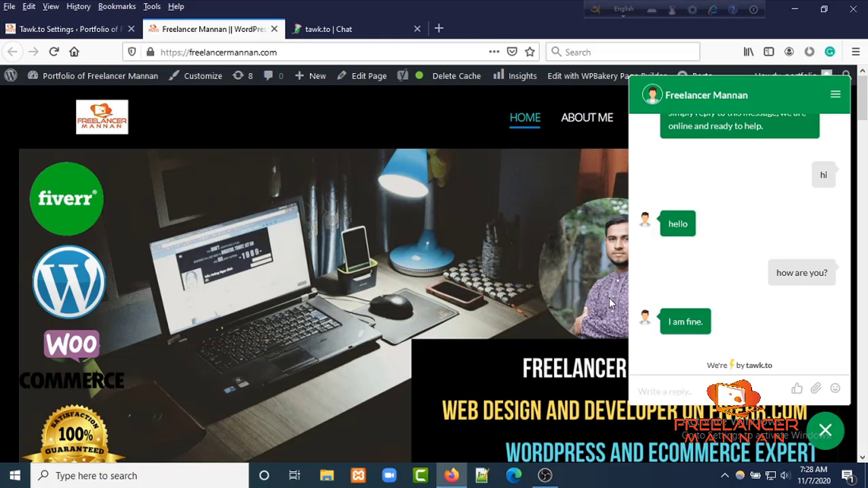
pyautogui.click(407, 38)
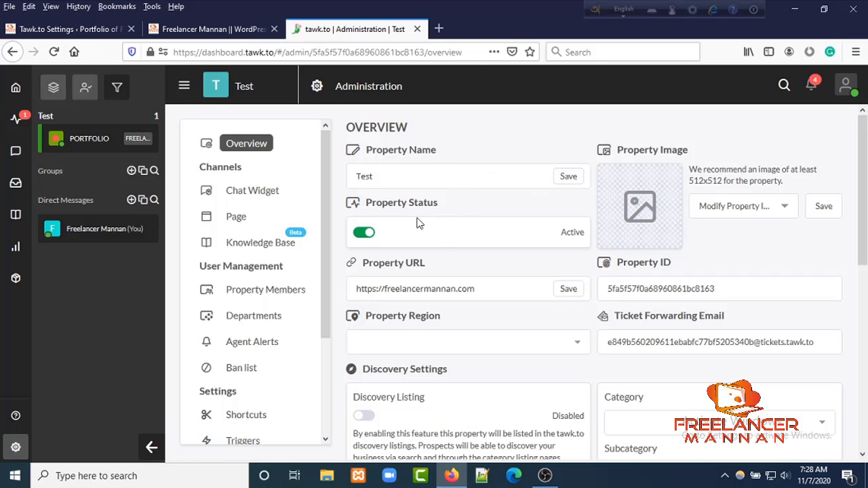
pyautogui.scroll(-3, 466, 237)
pyautogui.scroll(2, 465, 240)
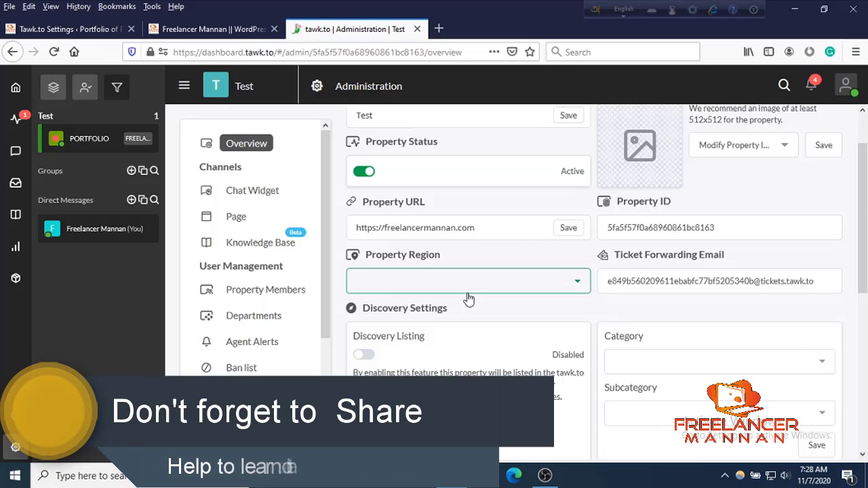
pyautogui.scroll(-1, 458, 302)
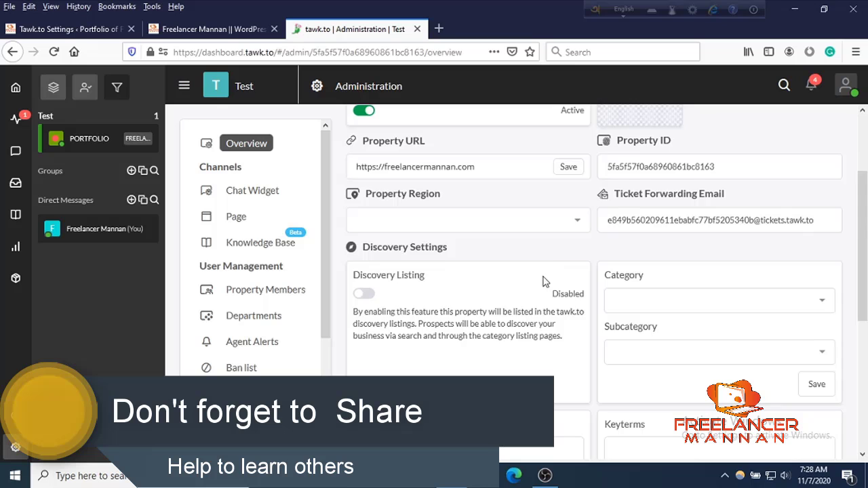
pyautogui.scroll(2, 549, 278)
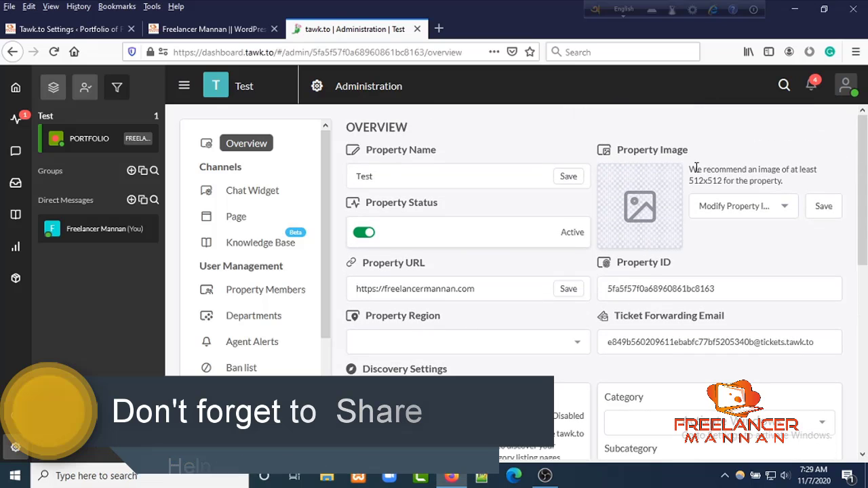
# Upload 01.jpg from the Passport size images folder as the property image and accept the crop
pyautogui.click(787, 212)
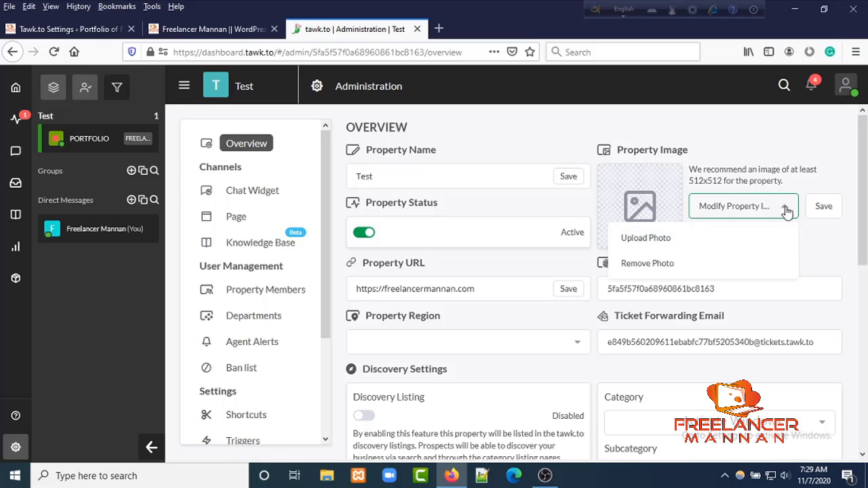
pyautogui.click(638, 239)
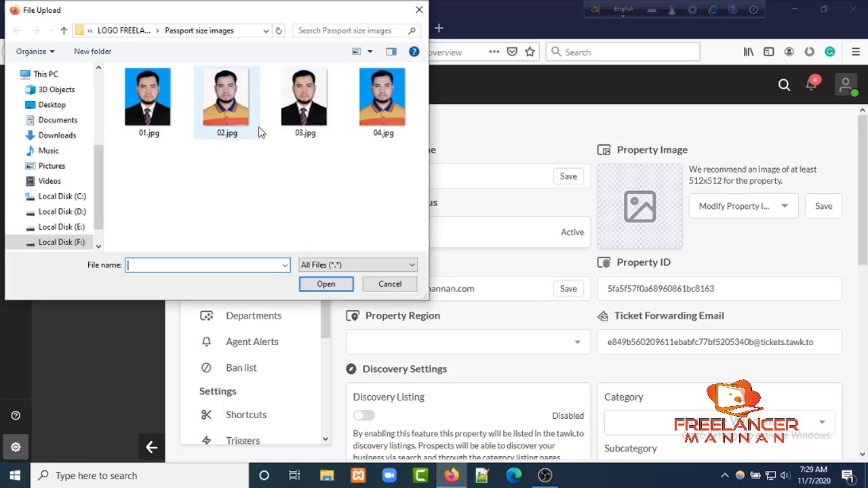
pyautogui.click(151, 102)
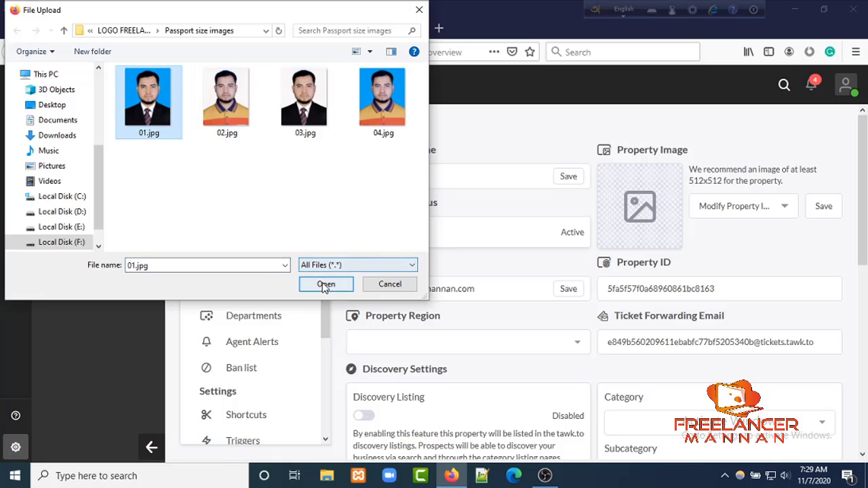
pyautogui.click(325, 285)
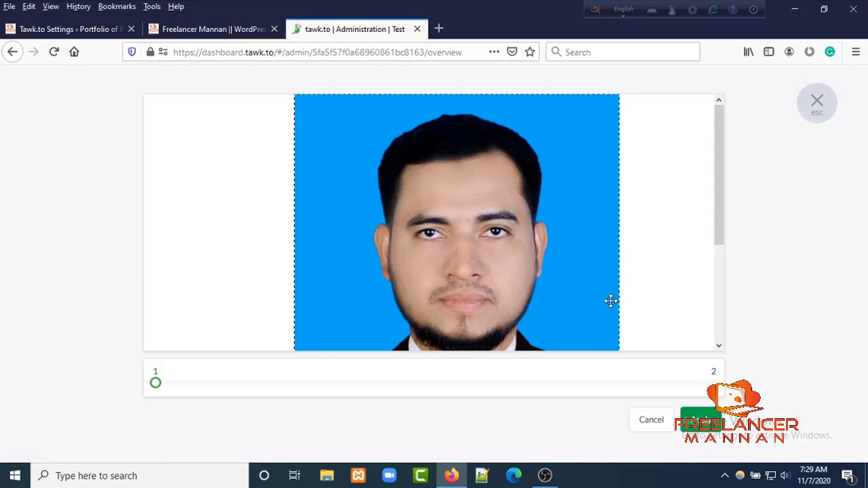
pyautogui.click(698, 419)
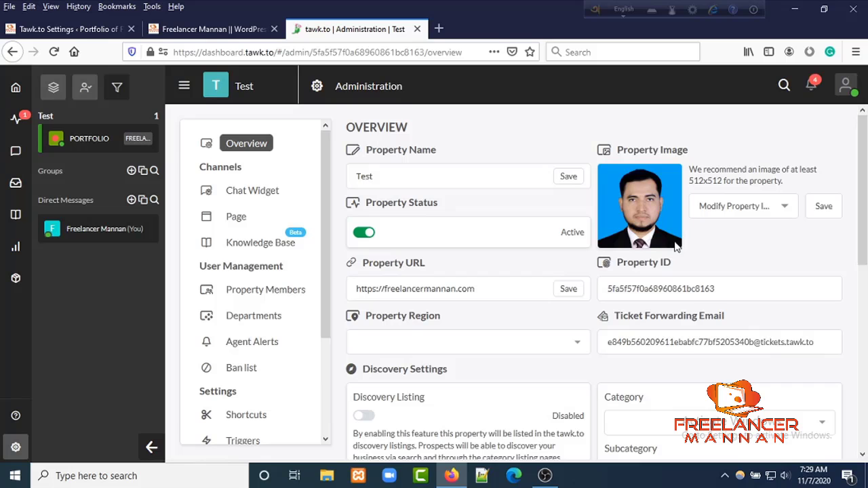
# Set the property's discovery category to "Company, organisation or institution" and its subcategory to Education
pyautogui.scroll(-5, 660, 330)
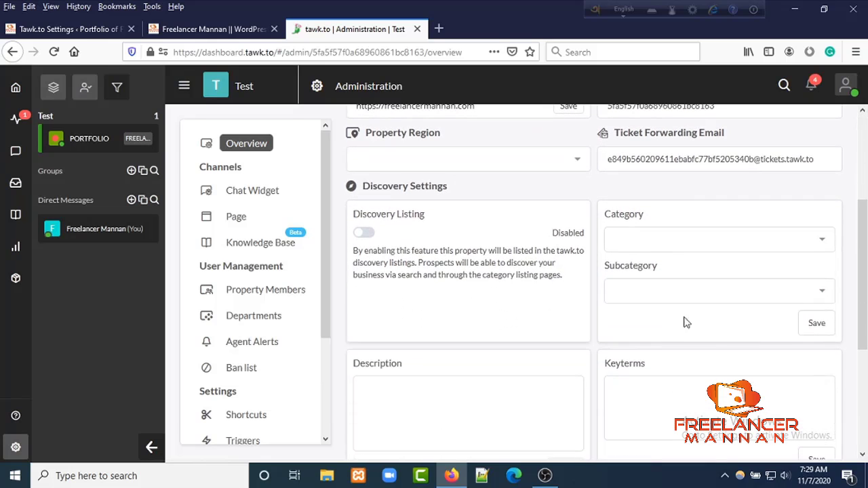
pyautogui.click(692, 239)
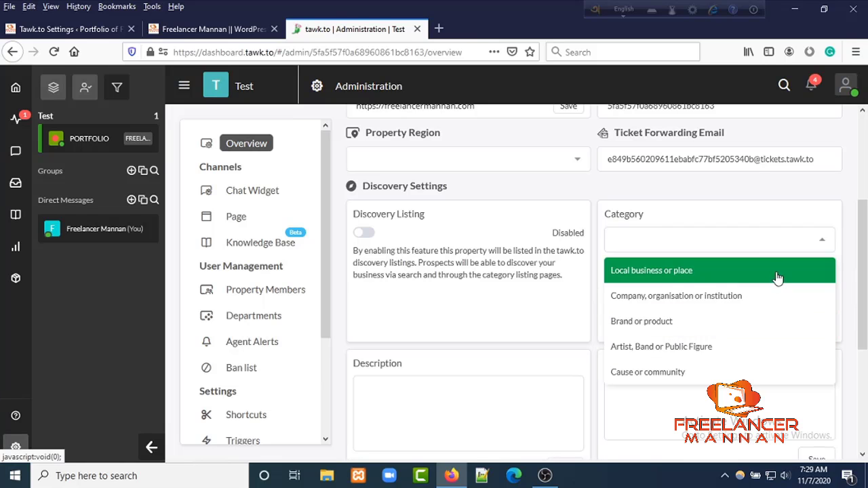
pyautogui.click(810, 244)
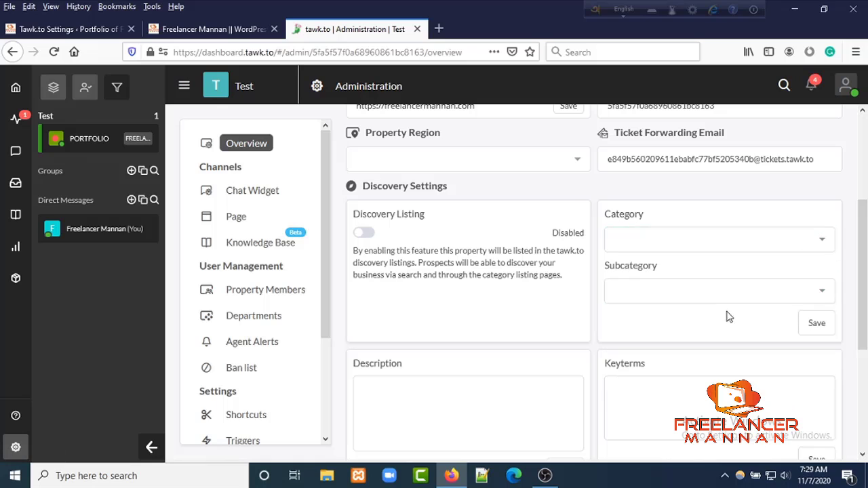
pyautogui.click(749, 241)
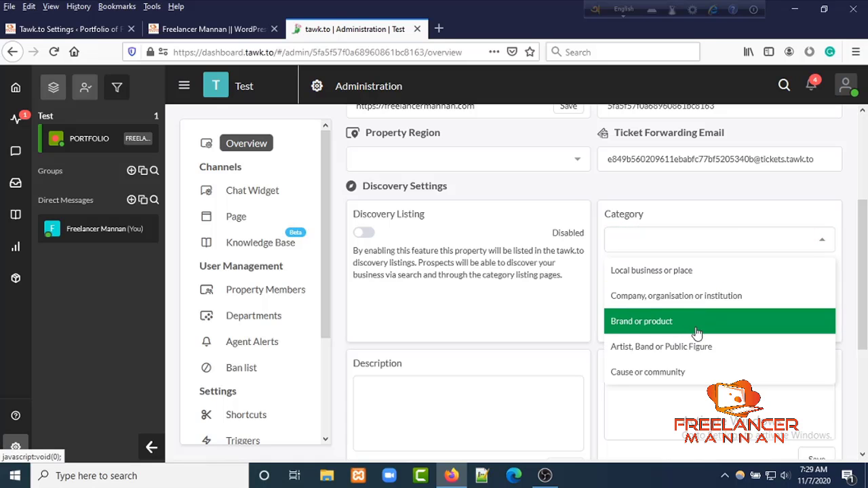
pyautogui.click(697, 297)
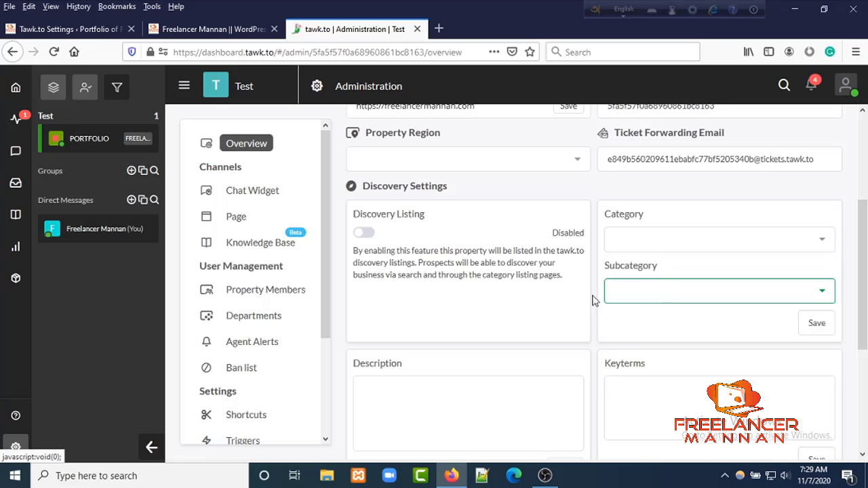
pyautogui.click(708, 296)
pyautogui.click(686, 340)
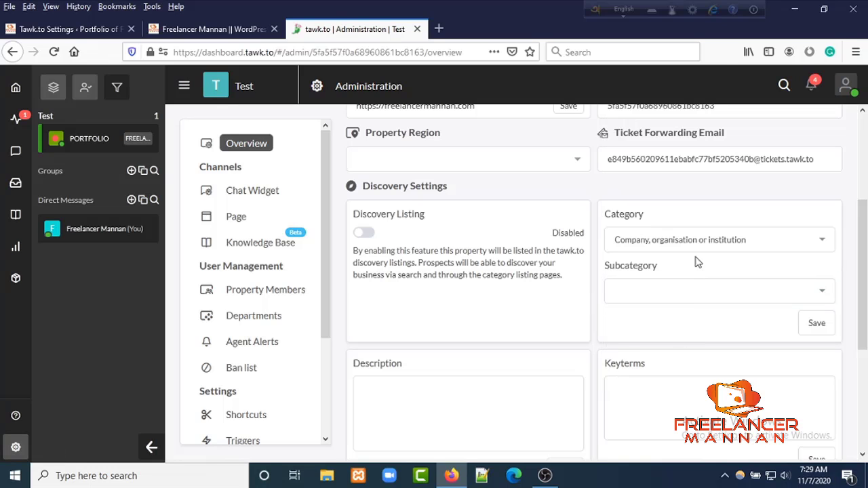
pyautogui.click(661, 299)
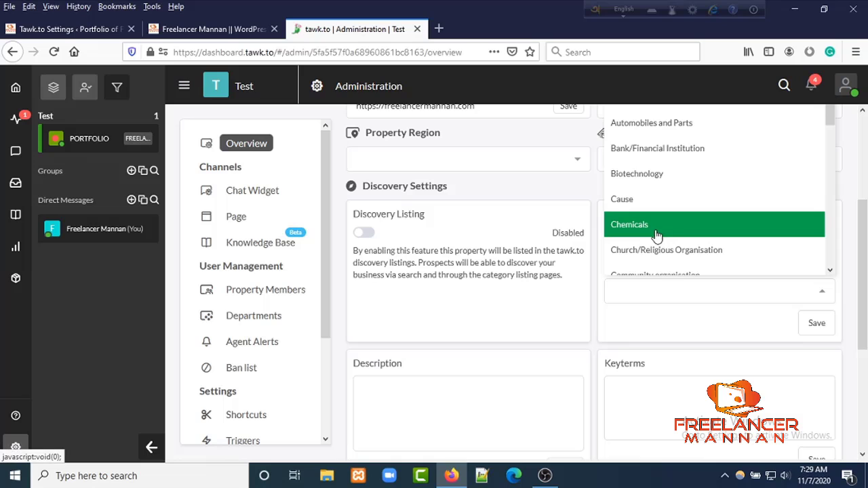
pyautogui.scroll(-4, 658, 233)
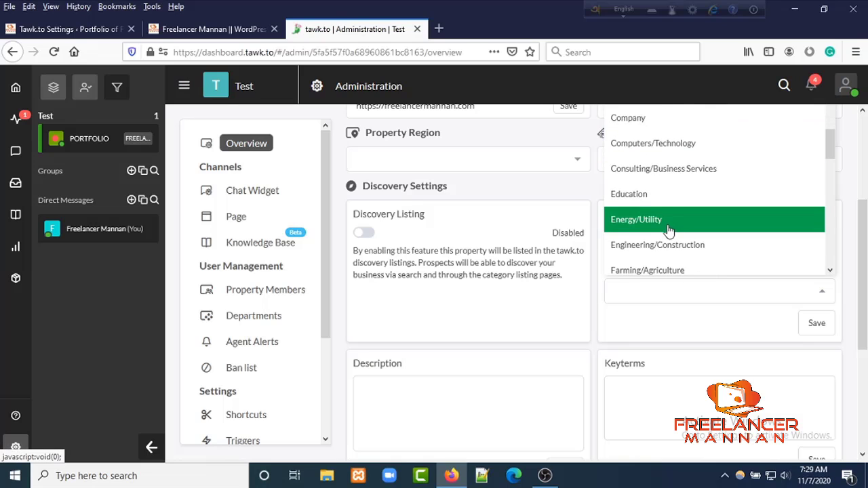
pyautogui.click(668, 198)
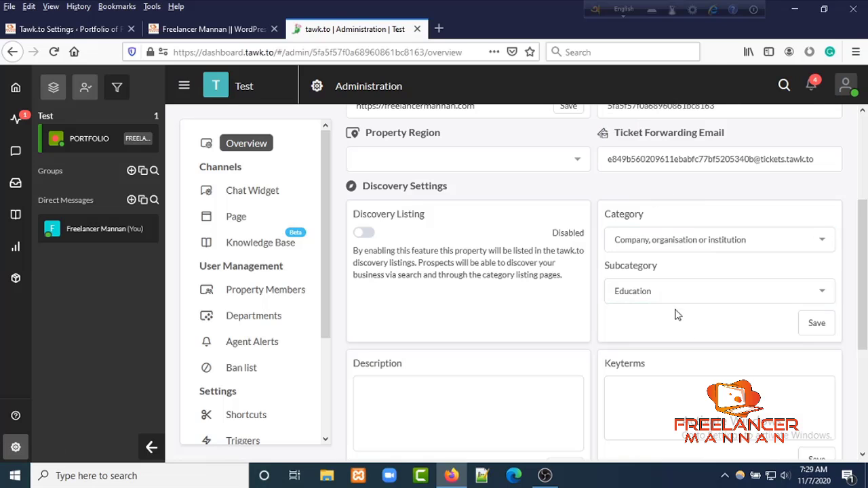
# Switch Visitor IP Tracking off and back on in the property's Data & Privacy settings
pyautogui.scroll(-4, 619, 337)
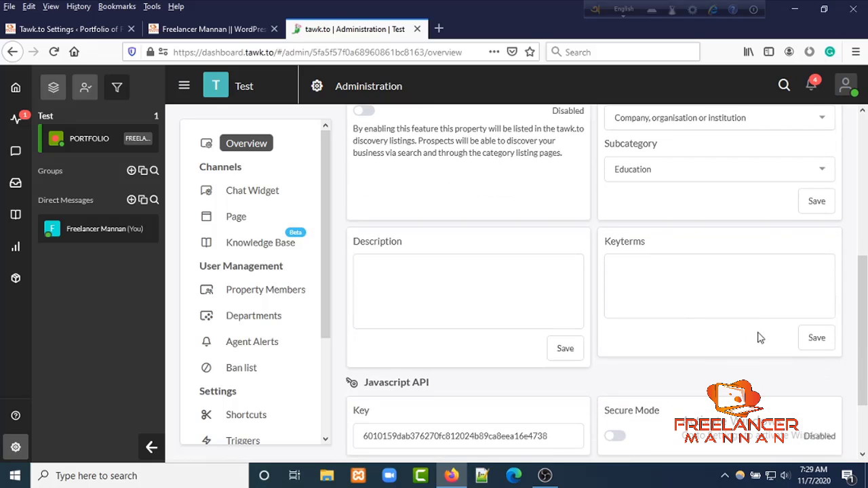
pyautogui.scroll(-2, 711, 366)
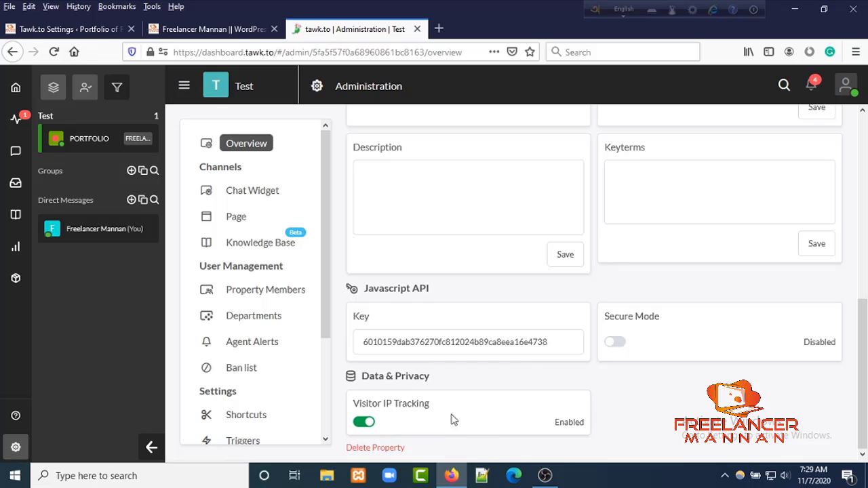
pyautogui.click(361, 423)
pyautogui.click(367, 423)
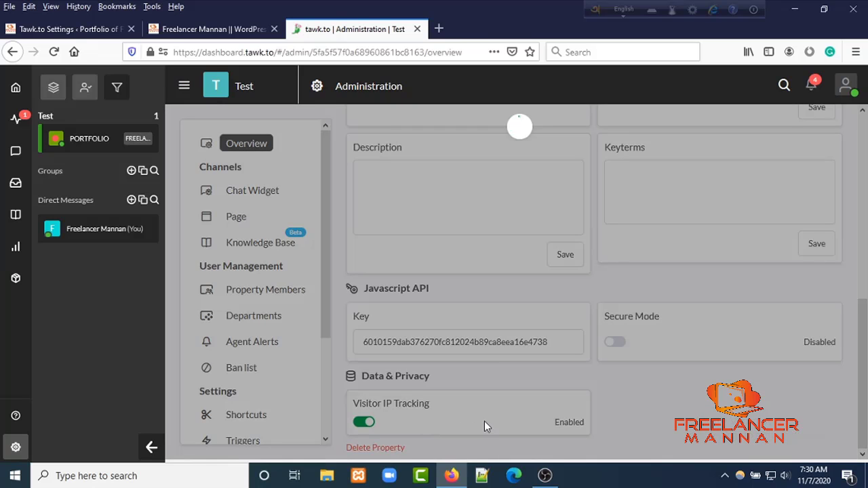
pyautogui.scroll(3, 435, 378)
pyautogui.scroll(3, 435, 378)
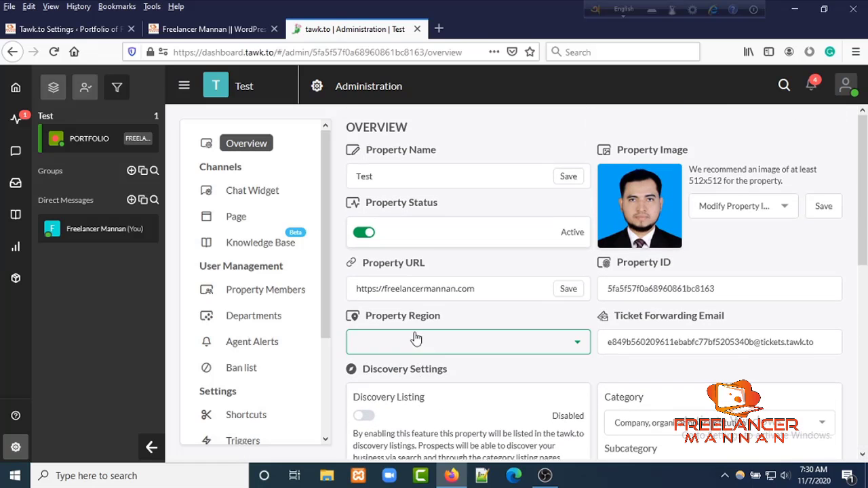
# Open the property's Chat Widget settings and compare the name, status and appearance options with the live widget on the website
pyautogui.click(242, 197)
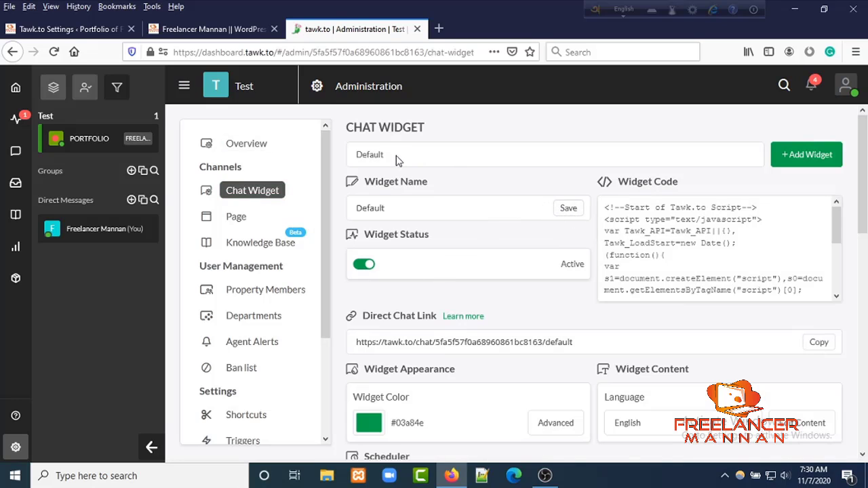
pyautogui.click(210, 28)
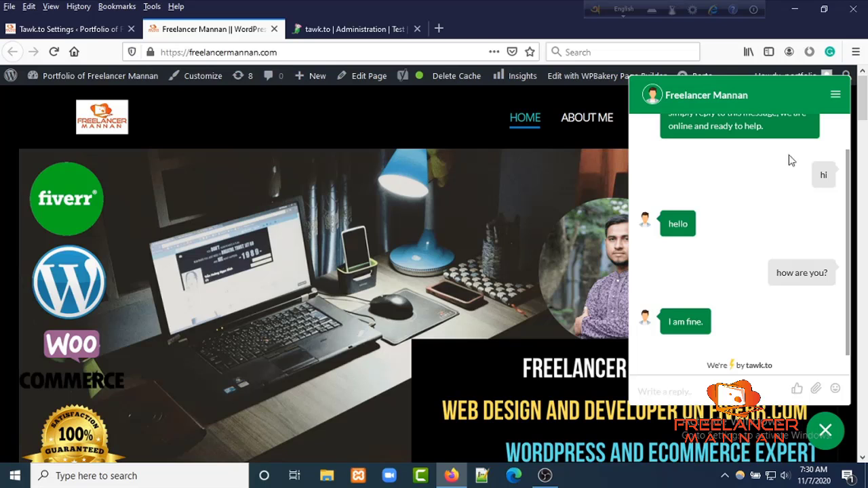
pyautogui.click(355, 29)
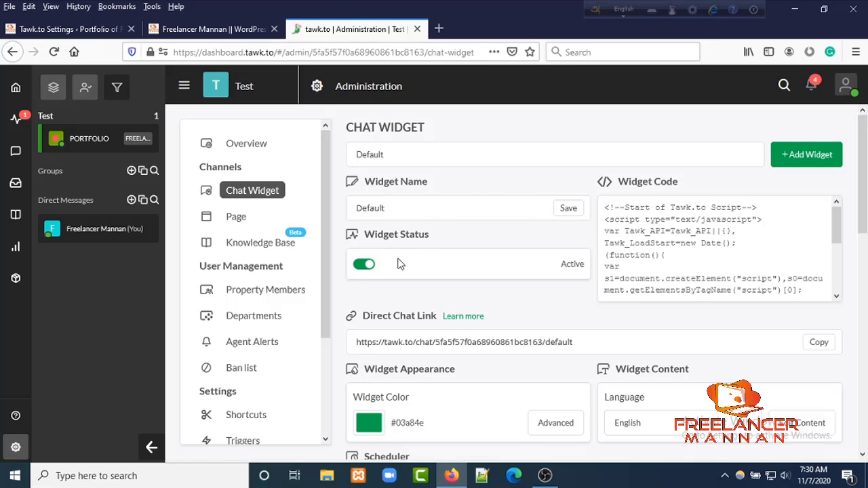
pyautogui.scroll(-2, 516, 274)
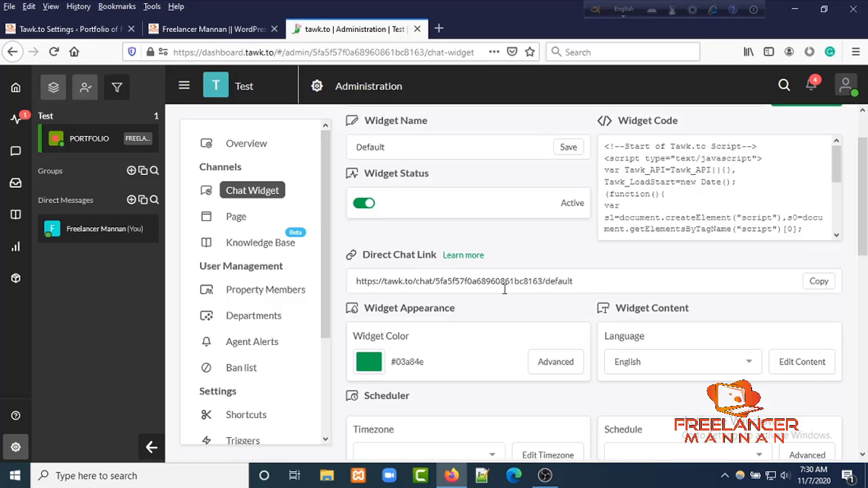
pyautogui.scroll(-4, 404, 331)
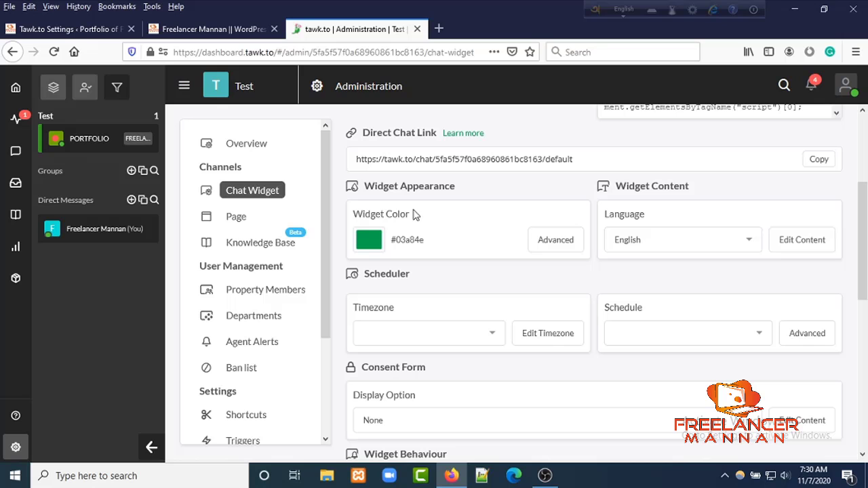
pyautogui.click(212, 29)
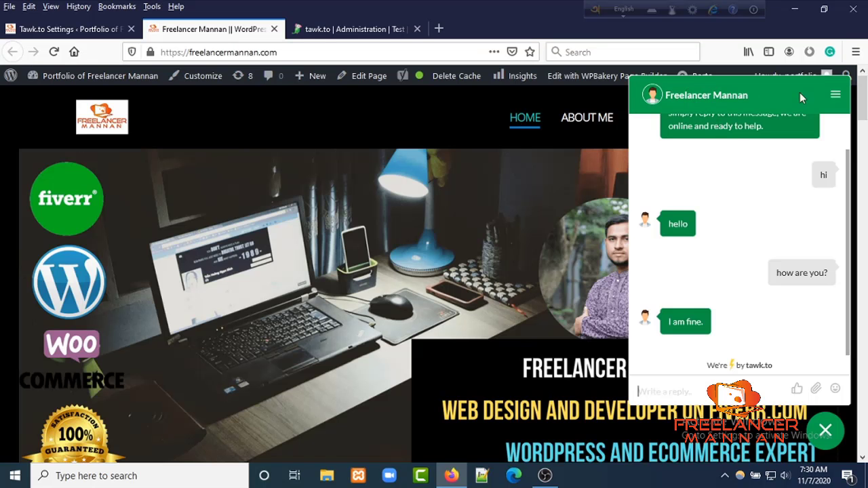
pyautogui.click(359, 29)
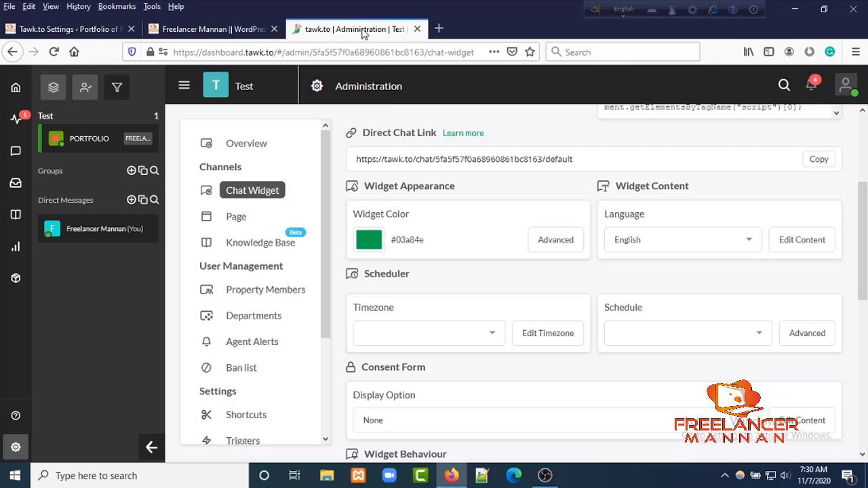
# Set the widget color to #1cf17d and check the new color on the website's chat widget
pyautogui.click(370, 241)
pyautogui.click(437, 263)
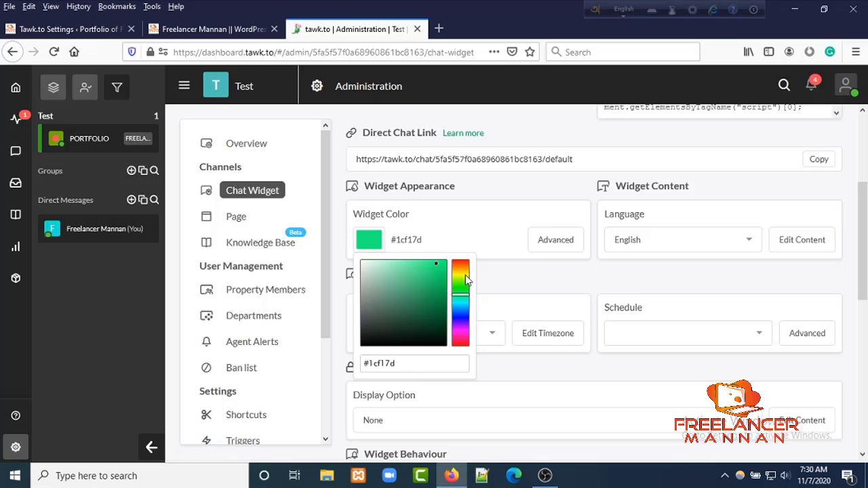
pyautogui.click(477, 229)
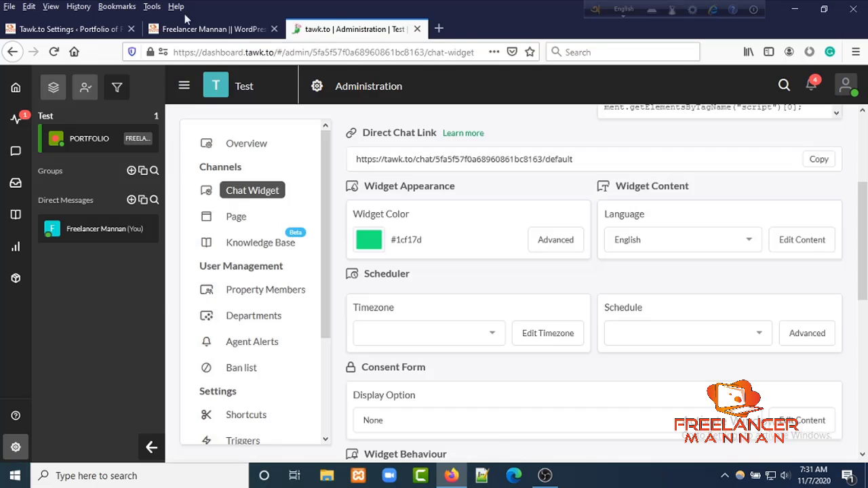
pyautogui.click(195, 34)
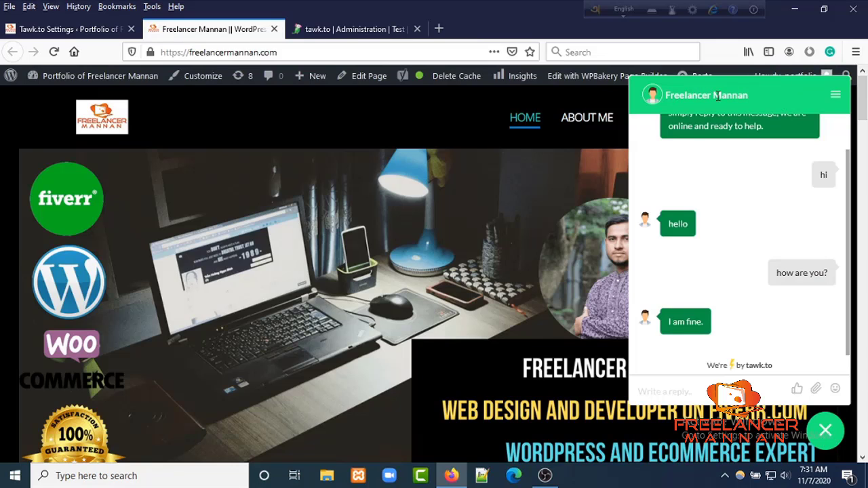
# Open the chat widget's advanced appearance settings and preview the rectangular Online desktop style before reselecting the round bubble
pyautogui.click(315, 32)
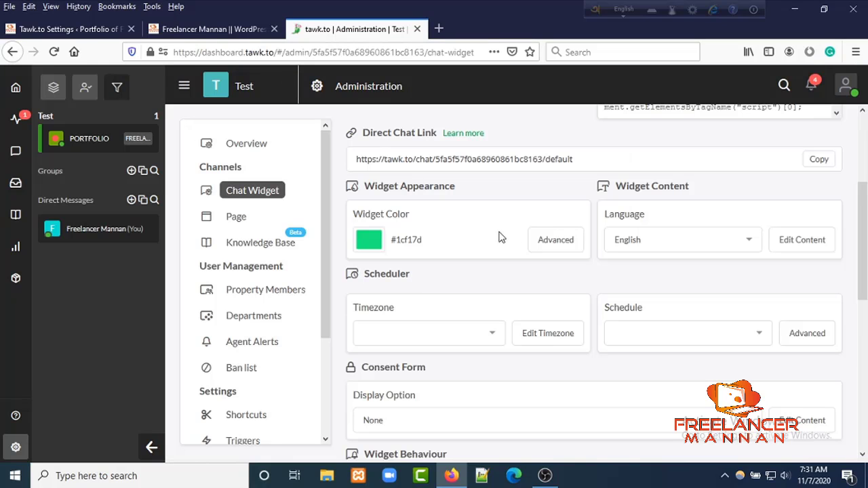
pyautogui.click(546, 246)
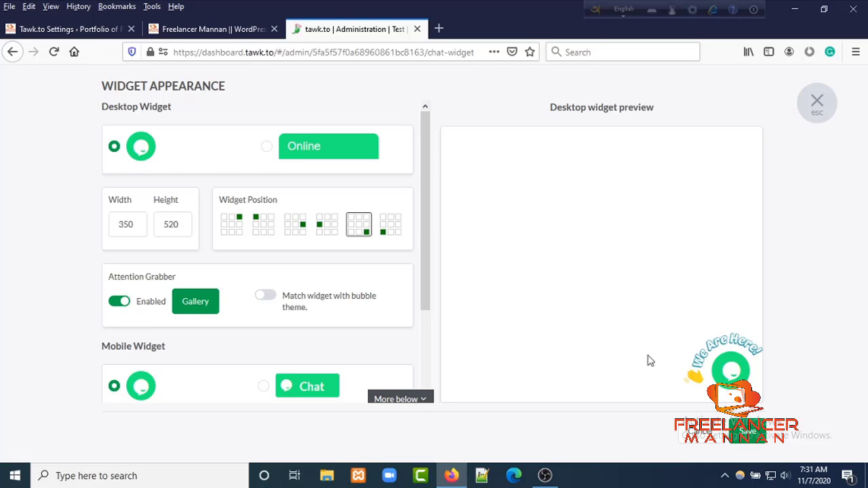
pyautogui.click(267, 149)
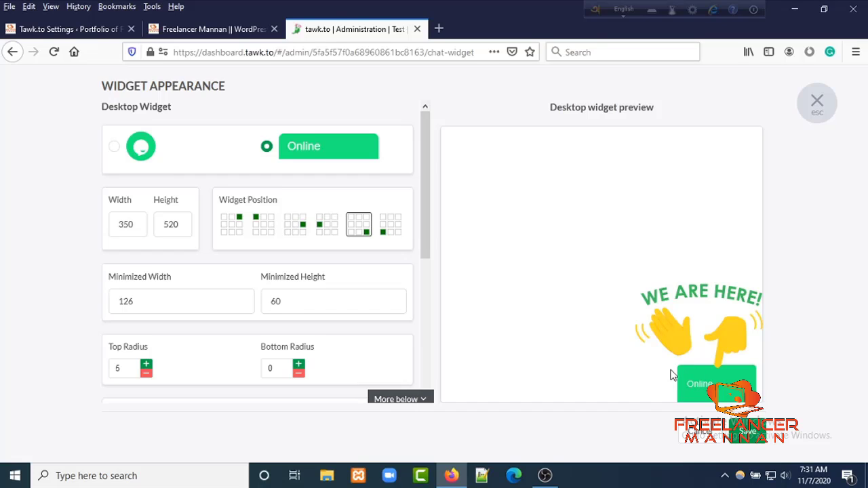
pyautogui.click(114, 147)
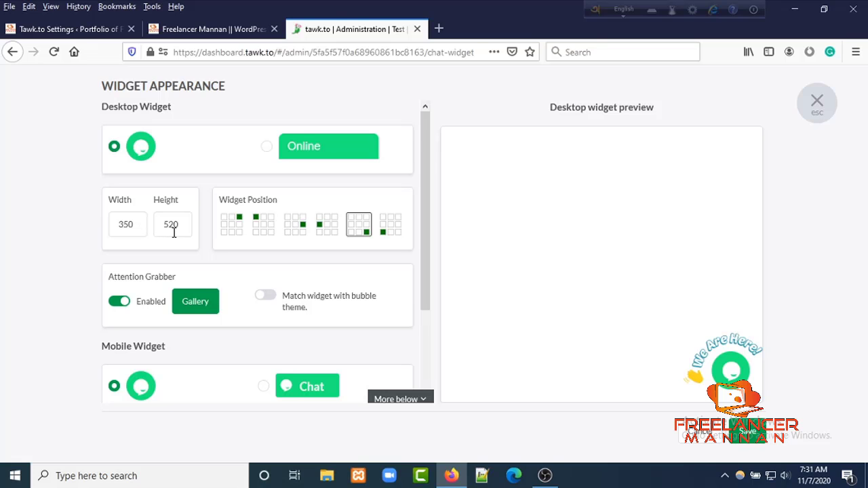
# Compare the desktop widget's width and height settings with the open chat window on the website
pyautogui.click(189, 27)
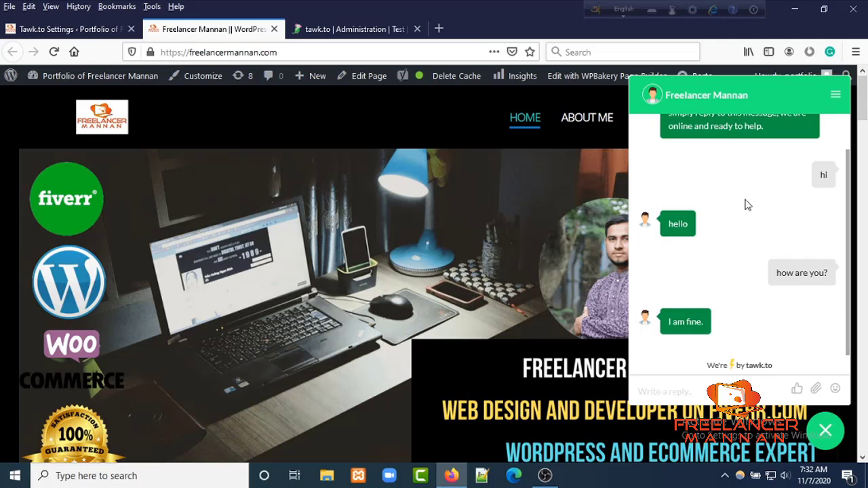
pyautogui.click(339, 30)
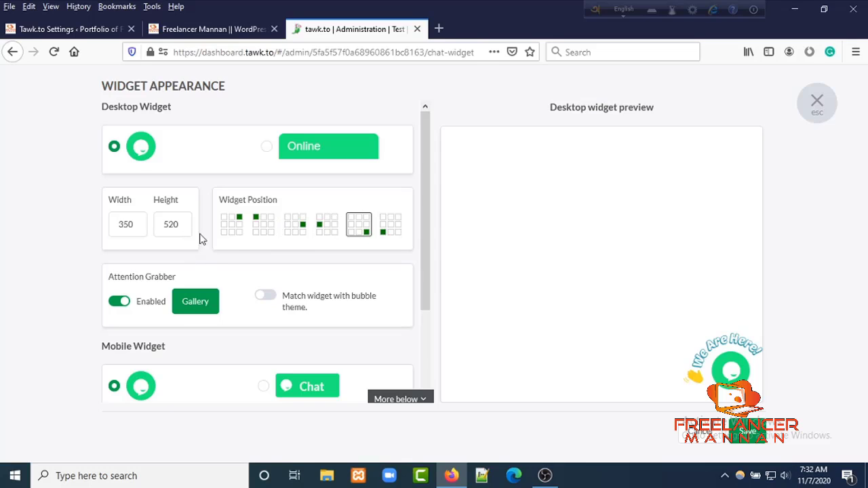
# Preview the different desktop widget positions and return the widget to the bottom-right corner
pyautogui.click(237, 231)
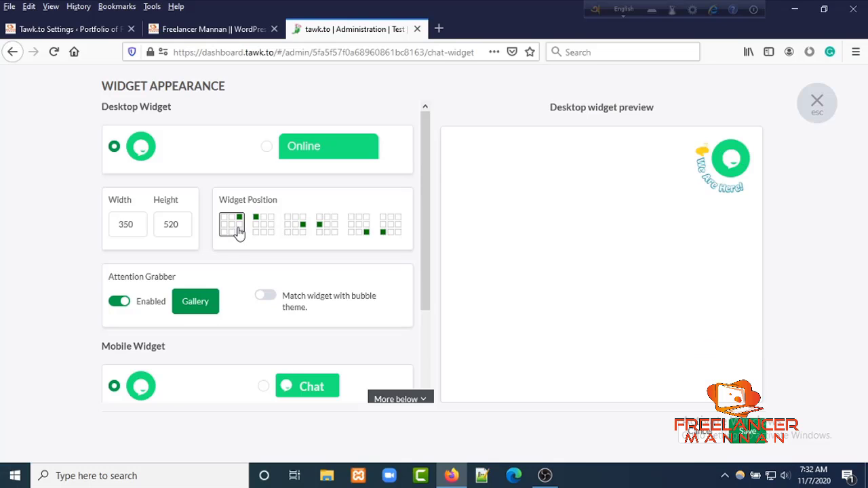
pyautogui.click(266, 233)
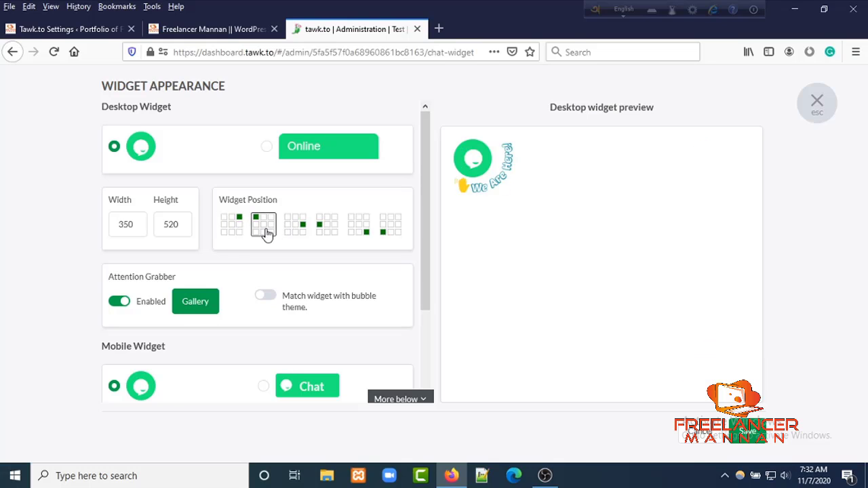
pyautogui.click(301, 237)
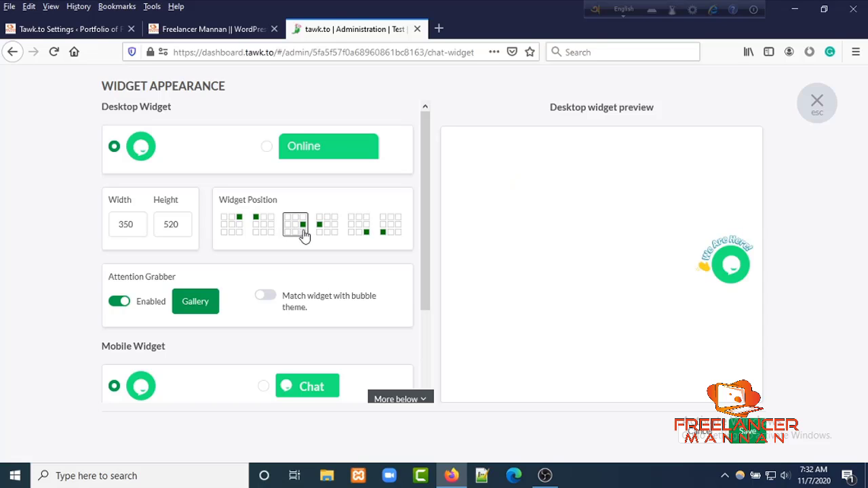
pyautogui.click(331, 235)
pyautogui.click(359, 235)
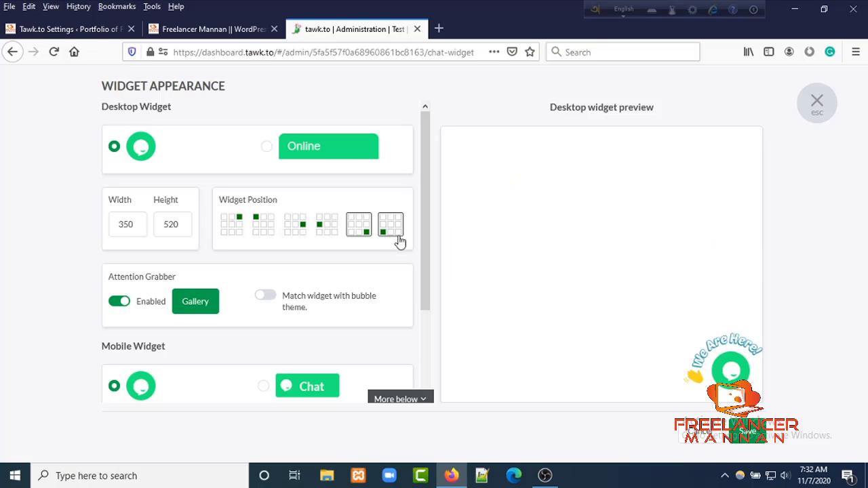
pyautogui.click(393, 242)
pyautogui.click(360, 236)
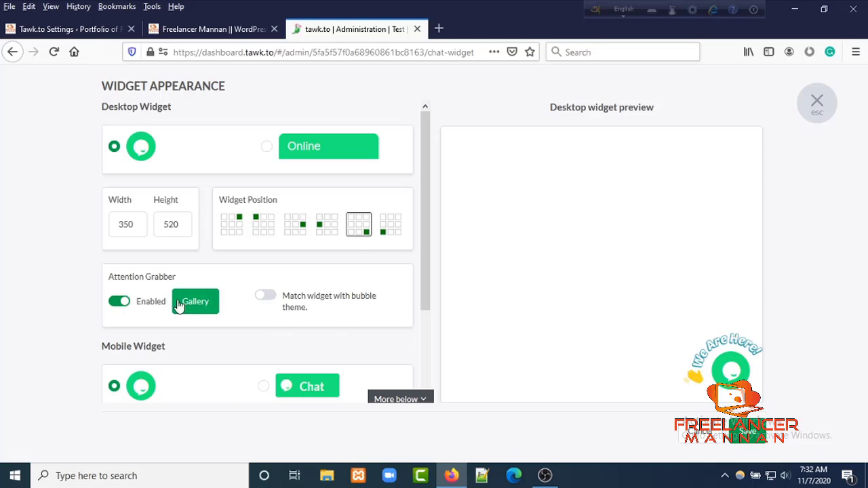
# Toggle the Attention Grabber off and back on, and switch matching the widget with the bubble theme on and off again
pyautogui.click(114, 302)
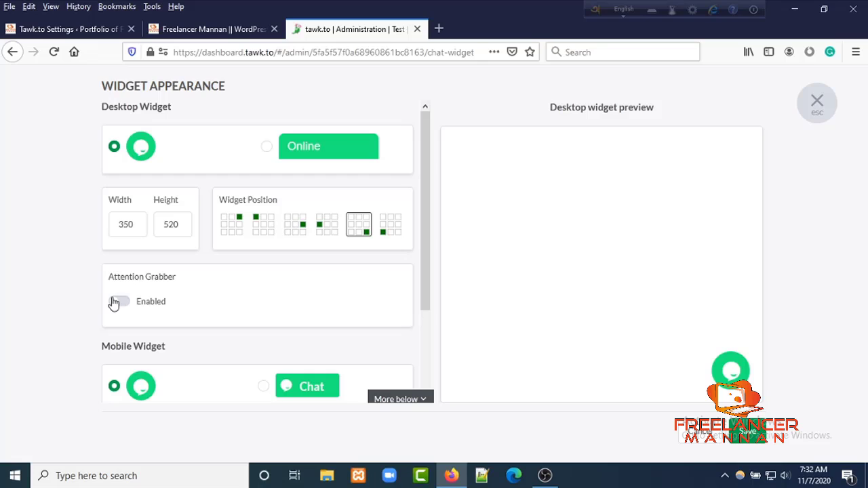
pyautogui.click(123, 304)
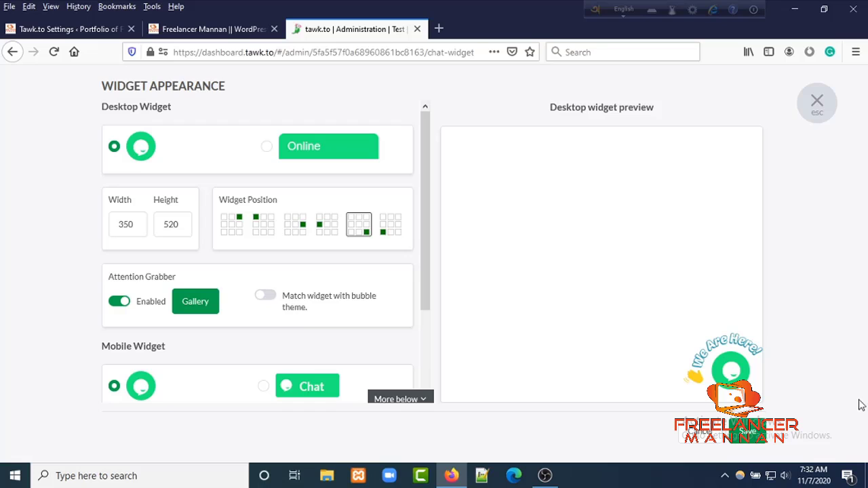
pyautogui.click(266, 296)
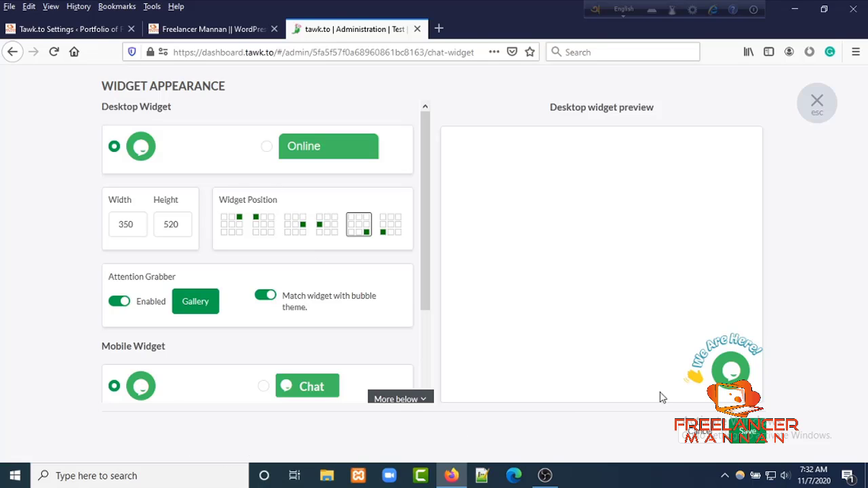
pyautogui.click(261, 297)
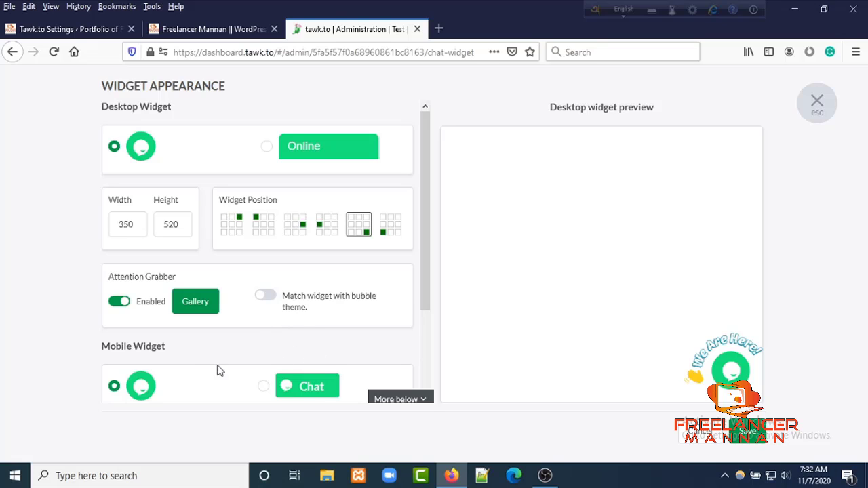
# Try the rectangular Chat style for the mobile widget and return it to the round bubble
pyautogui.scroll(-3, 174, 395)
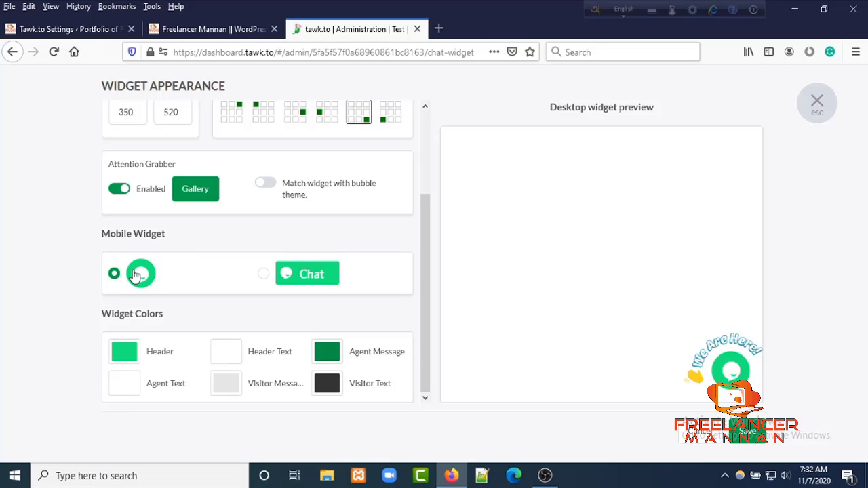
pyautogui.click(288, 276)
pyautogui.click(115, 275)
# Set the widget's header color to blue #1c25f1 and try several header text colors, ending on a near-white
pyautogui.click(122, 358)
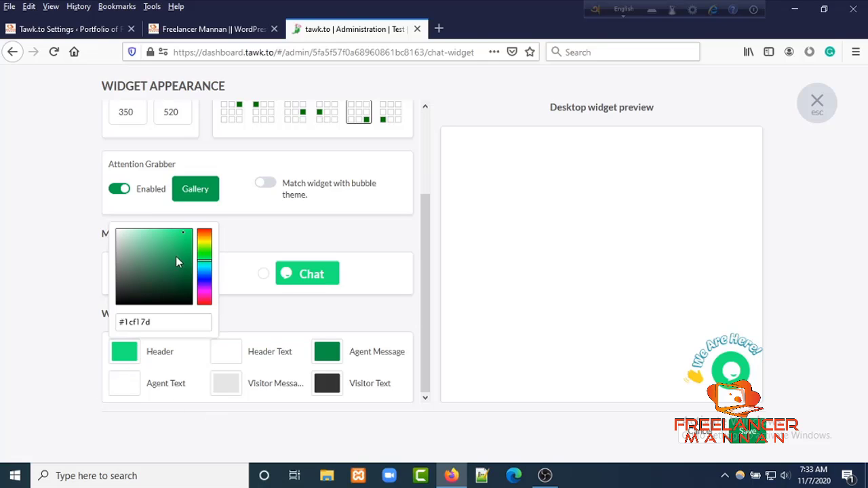
pyautogui.click(204, 279)
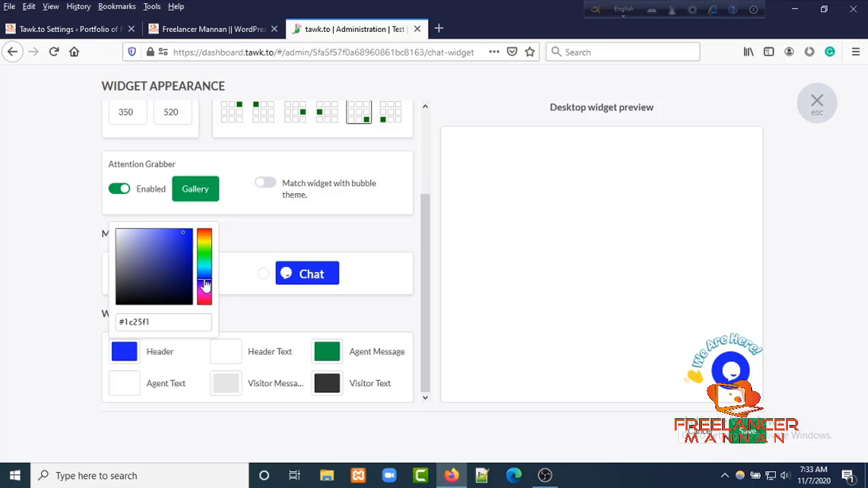
pyautogui.click(233, 354)
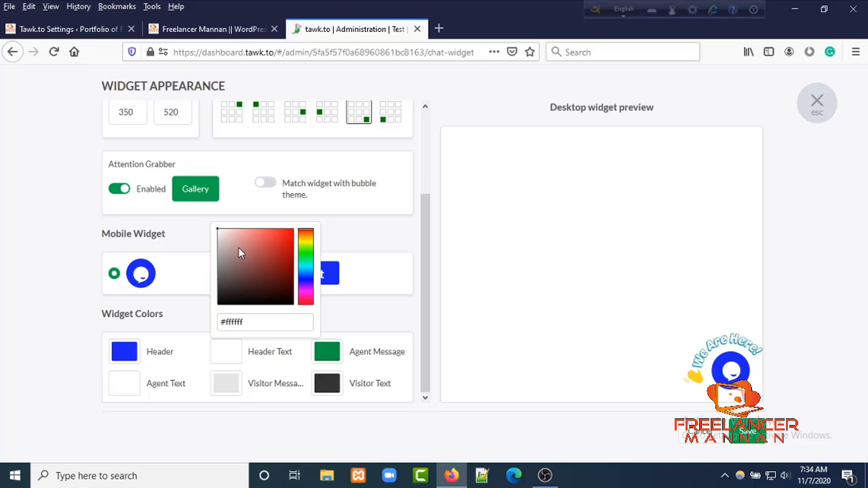
pyautogui.click(288, 235)
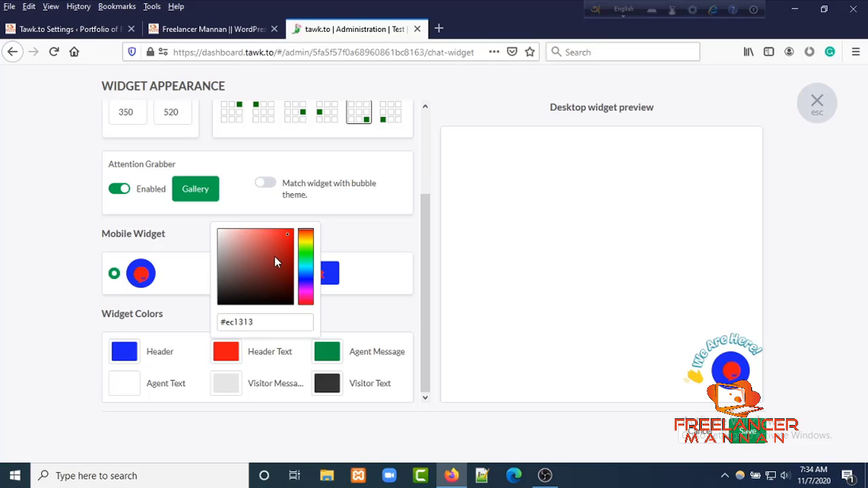
pyautogui.click(275, 256)
pyautogui.click(245, 266)
pyautogui.click(228, 280)
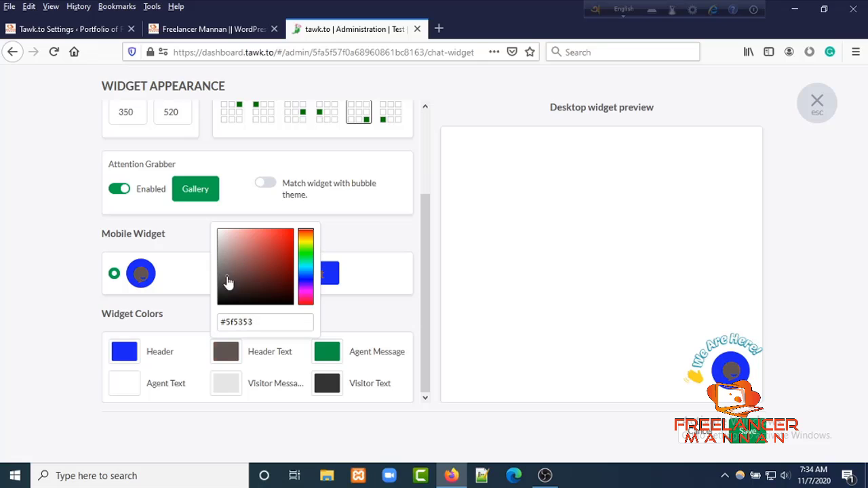
pyautogui.click(219, 231)
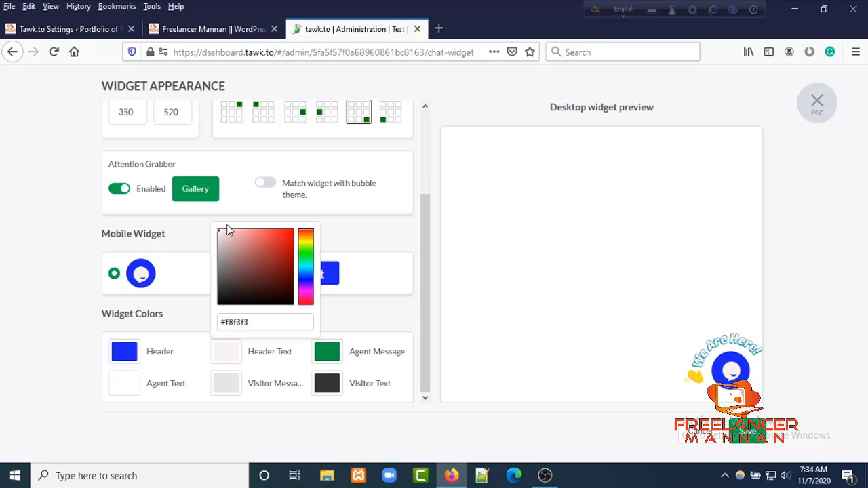
pyautogui.moveTo(222, 234); pyautogui.dragTo(219, 235)
# Set the agent message bubble color to purple #97038f
pyautogui.click(329, 354)
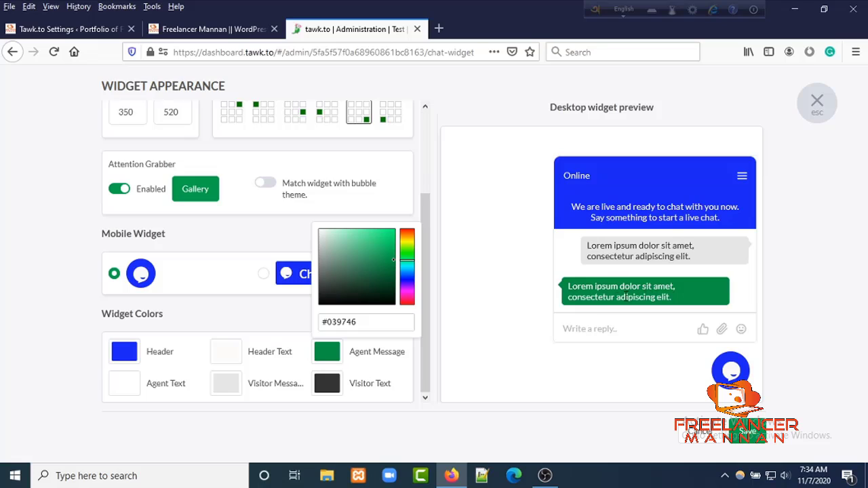
pyautogui.click(329, 353)
pyautogui.click(333, 357)
pyautogui.click(411, 294)
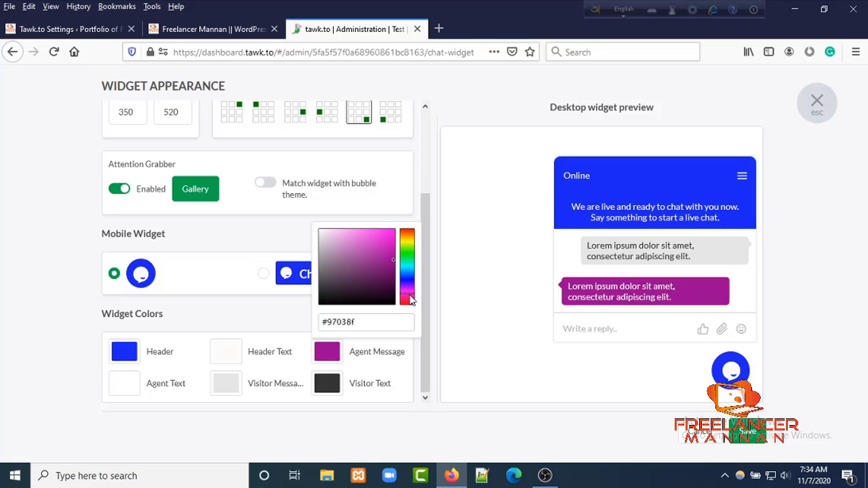
# Try several reddish shades for the agent text color and settle on near-white #f8f8f8
pyautogui.click(122, 391)
pyautogui.click(172, 272)
pyautogui.click(163, 290)
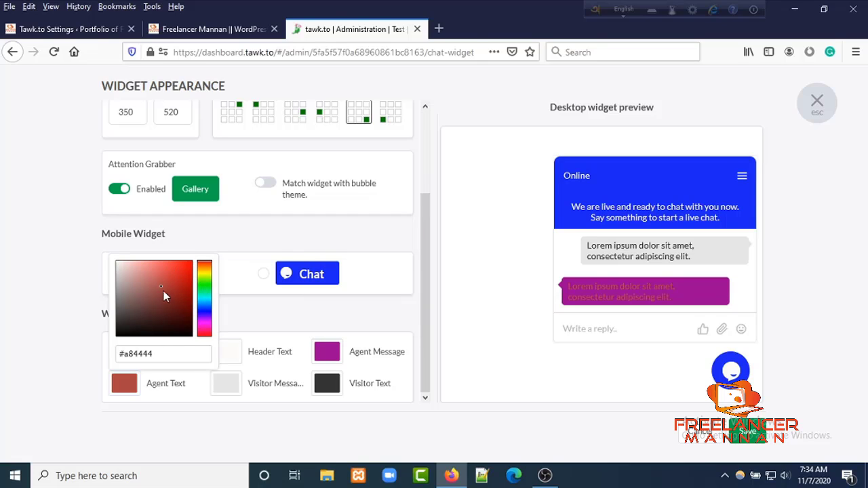
pyautogui.click(176, 304)
pyautogui.click(139, 271)
pyautogui.click(117, 269)
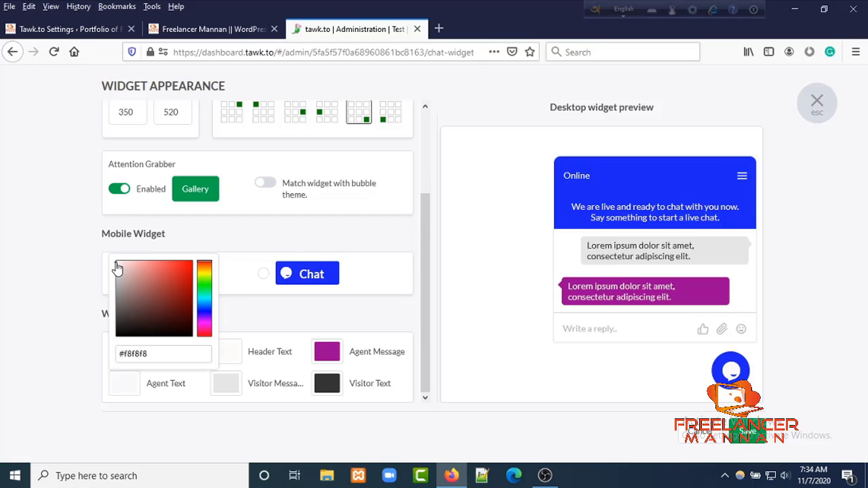
# Try several visitor message colors, settle on dark gray #484444, and set the visitor text color to #f2e4e4
pyautogui.click(228, 385)
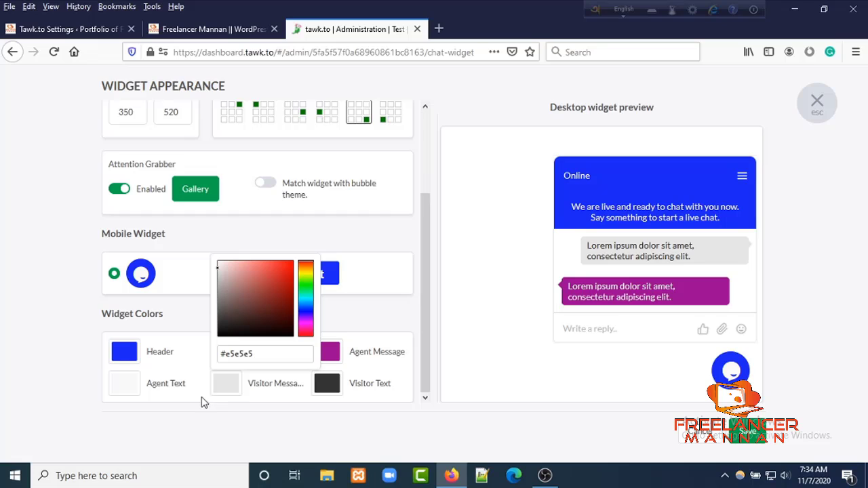
pyautogui.click(223, 387)
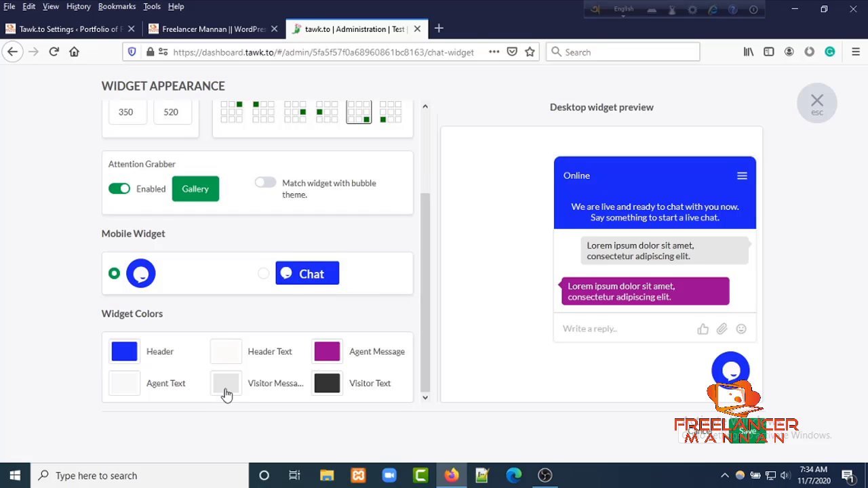
pyautogui.click(226, 386)
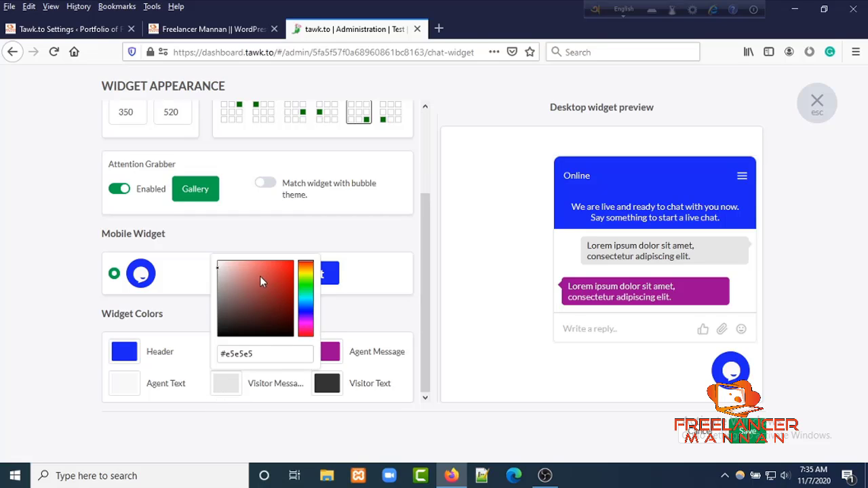
pyautogui.click(285, 278)
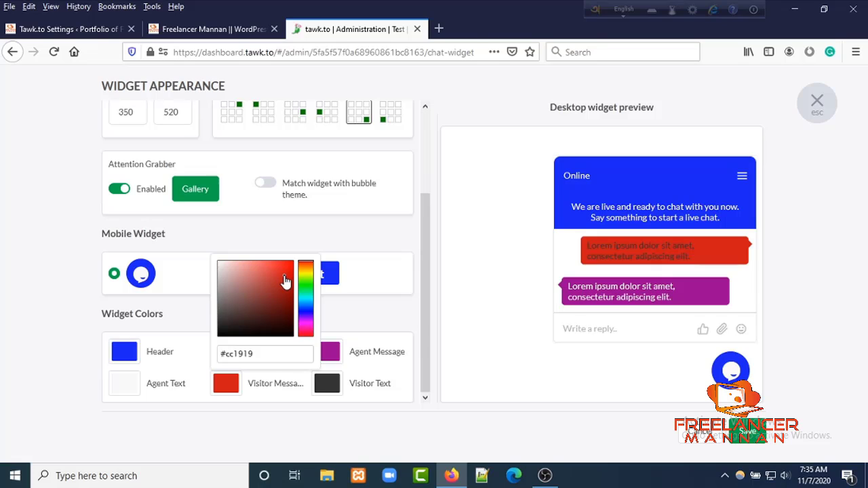
pyautogui.moveTo(286, 282)
pyautogui.mouseDown()
pyautogui.moveTo(277, 301)
pyautogui.moveTo(250, 296)
pyautogui.mouseUp()
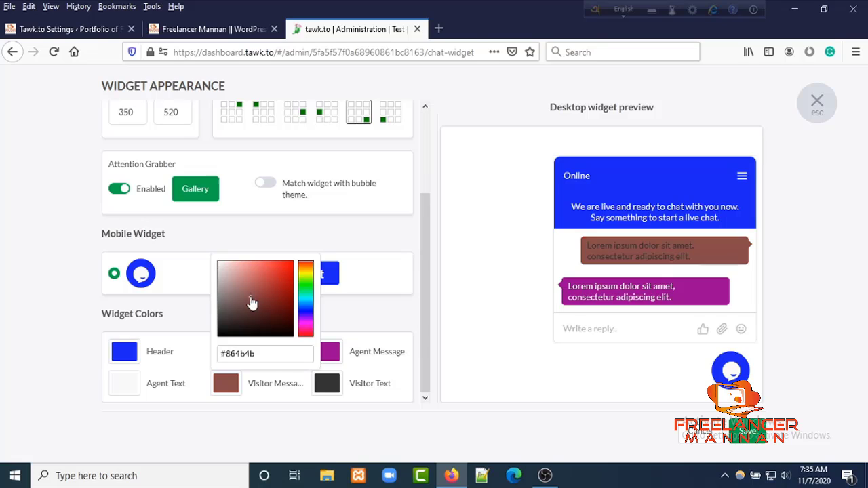
pyautogui.click(221, 278)
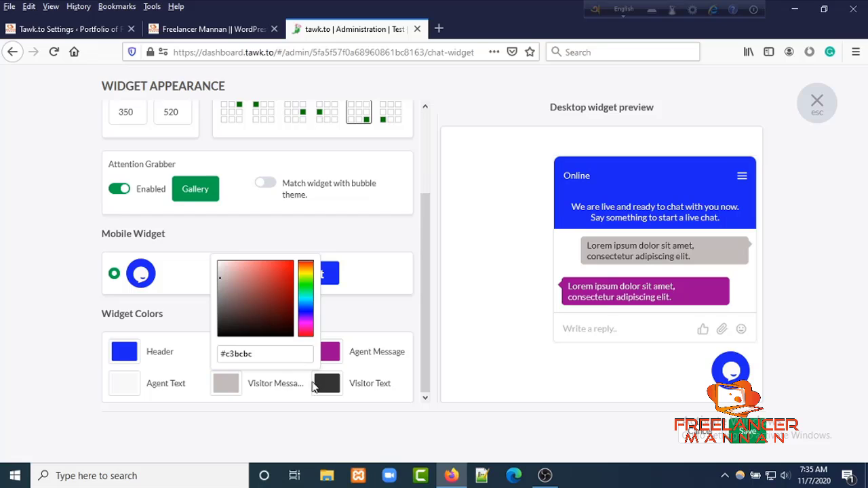
pyautogui.click(221, 315)
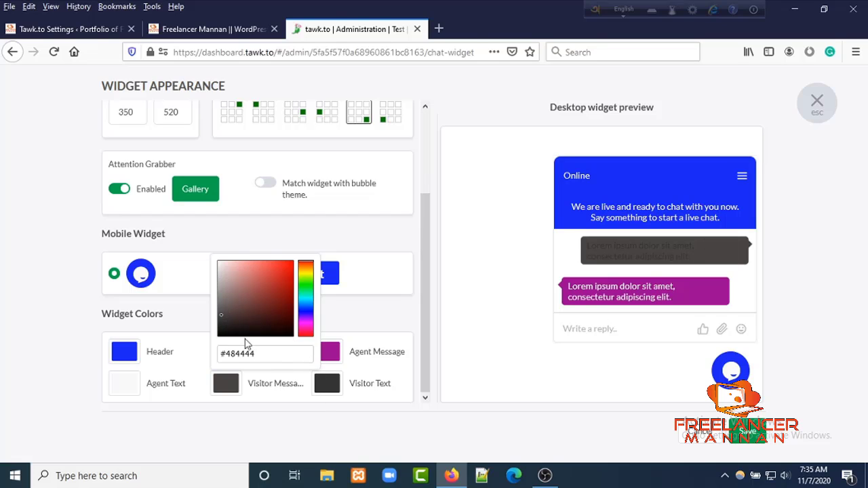
pyautogui.click(327, 393)
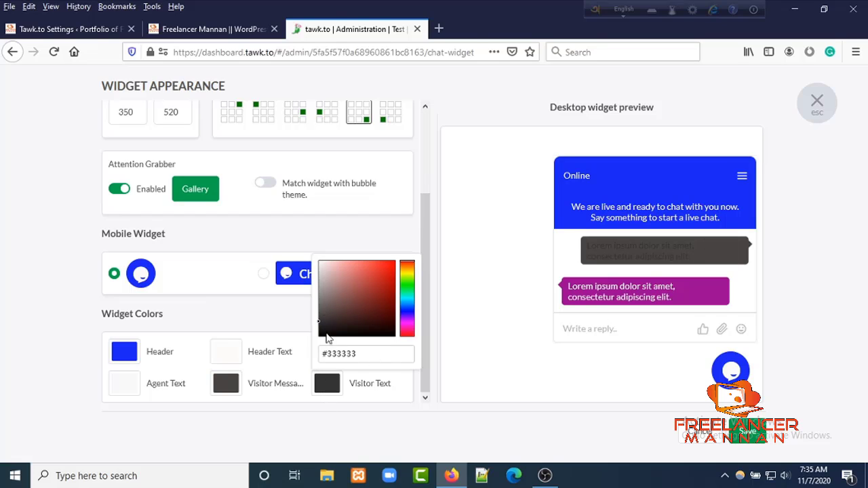
pyautogui.click(324, 270)
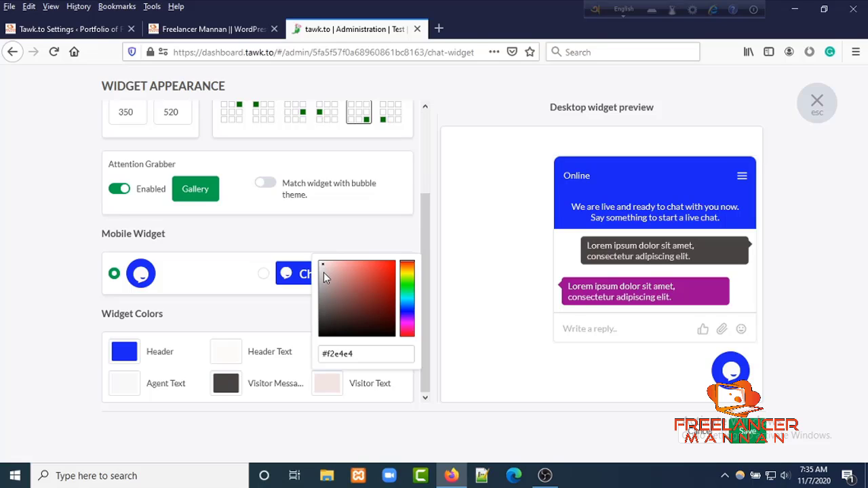
# Set the visitor text color to near-white #fffbfb and save the widget appearance
pyautogui.click(321, 265)
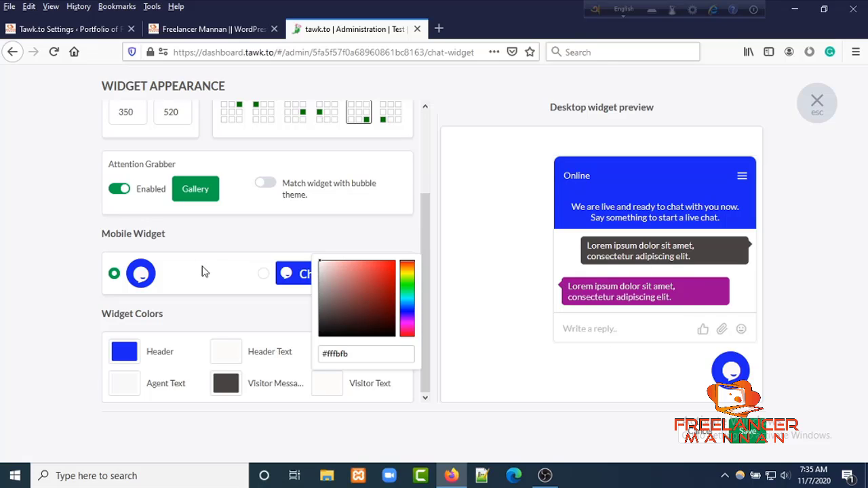
pyautogui.click(757, 439)
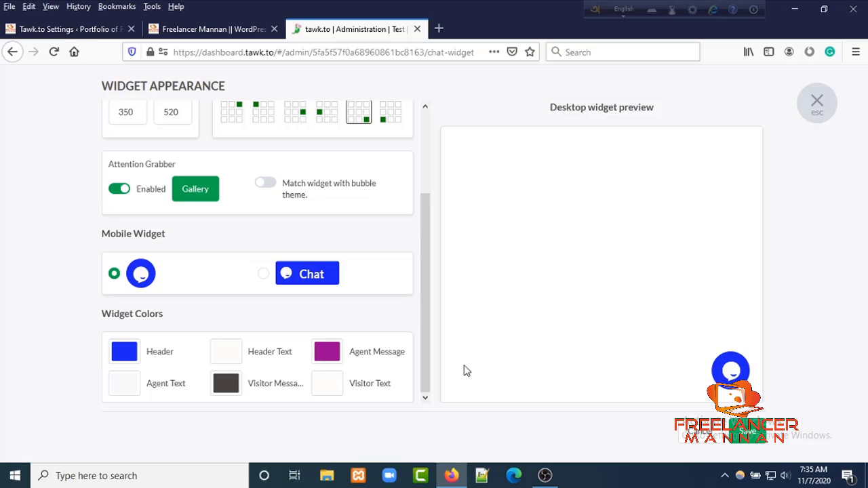
# Reload the WordPress site to check the new chat widget colors, and close the widget appearance editor
pyautogui.click(175, 30)
pyautogui.click(52, 53)
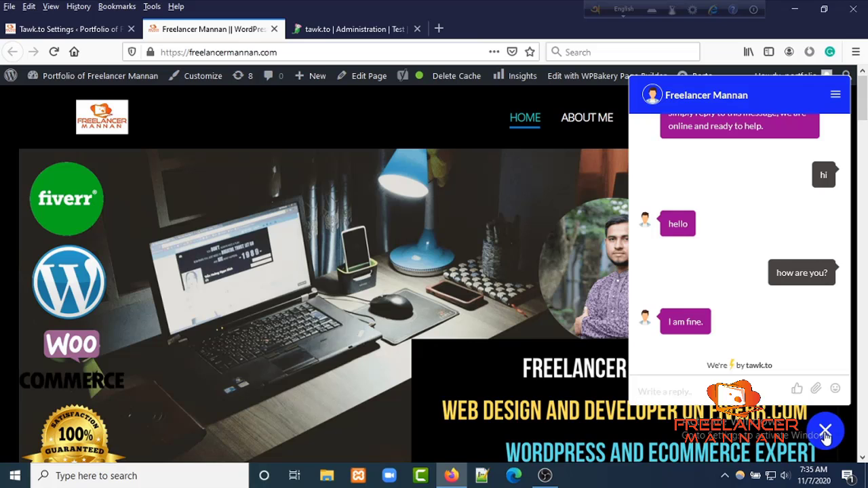
pyautogui.click(342, 32)
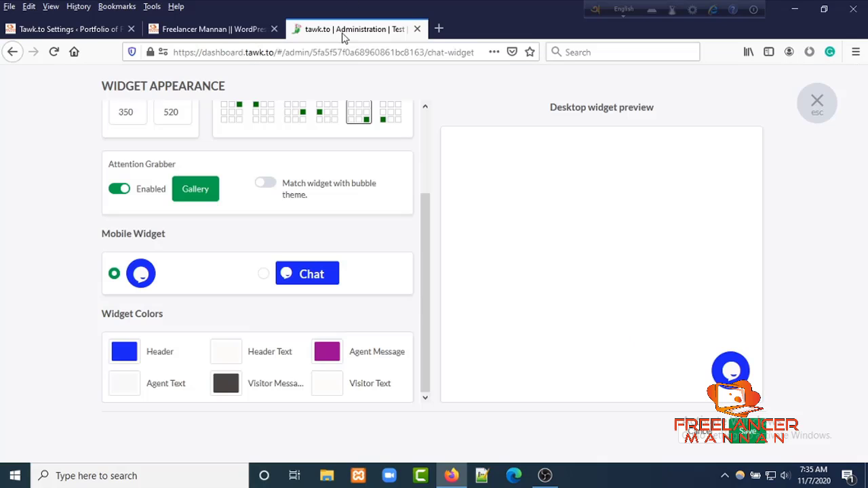
pyautogui.click(817, 103)
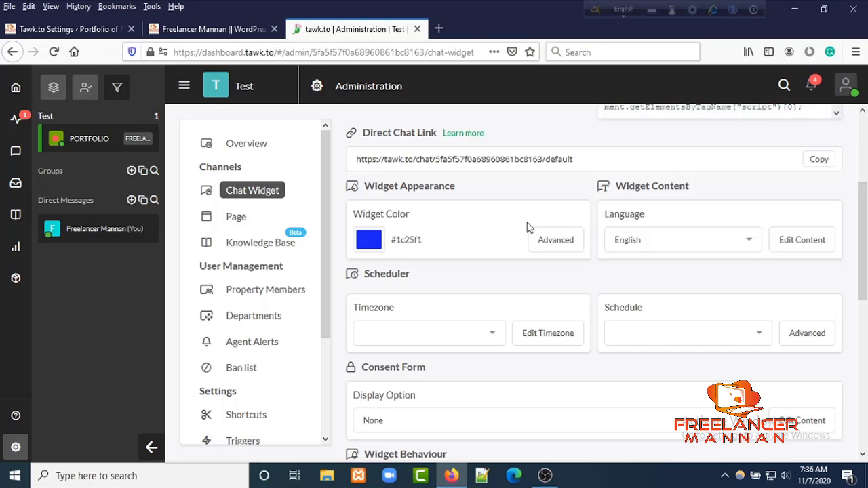
# Search the scheduler's timezones for "dhak" and set the timezone to Dhaka, Bhutan UTC +06:00
pyautogui.scroll(-2, 523, 224)
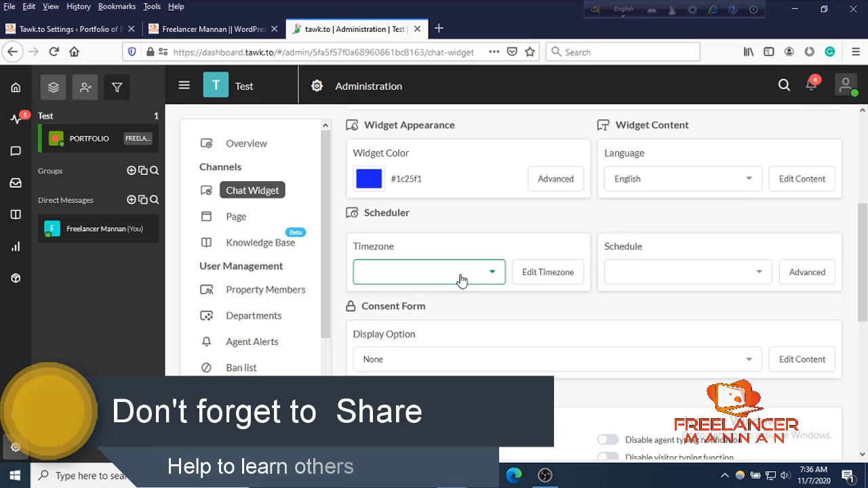
pyautogui.click(495, 278)
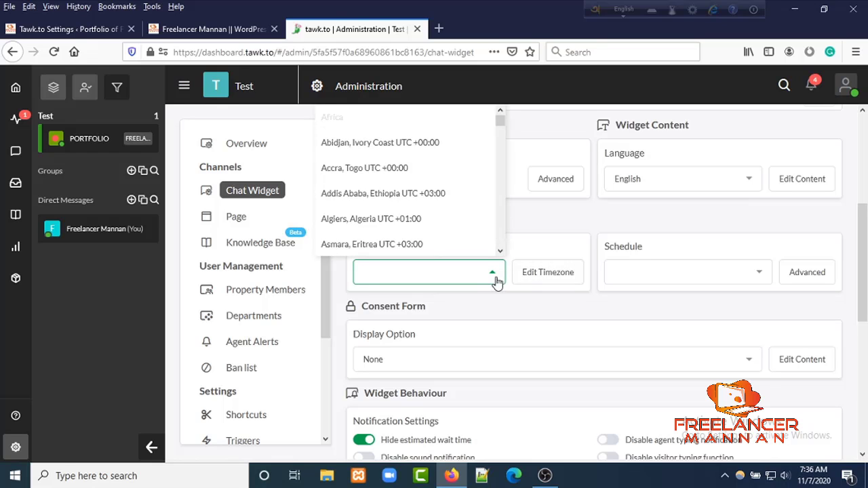
pyautogui.scroll(-5, 441, 170)
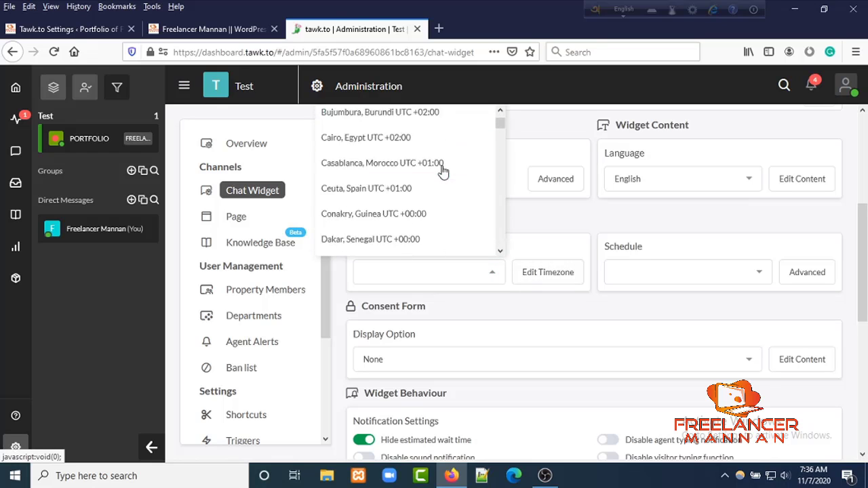
pyautogui.scroll(-2, 442, 171)
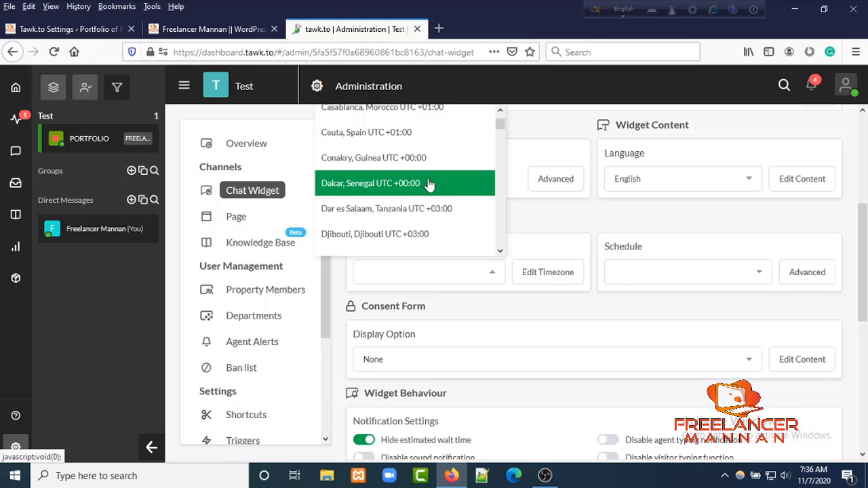
pyautogui.scroll(4, 574, 252)
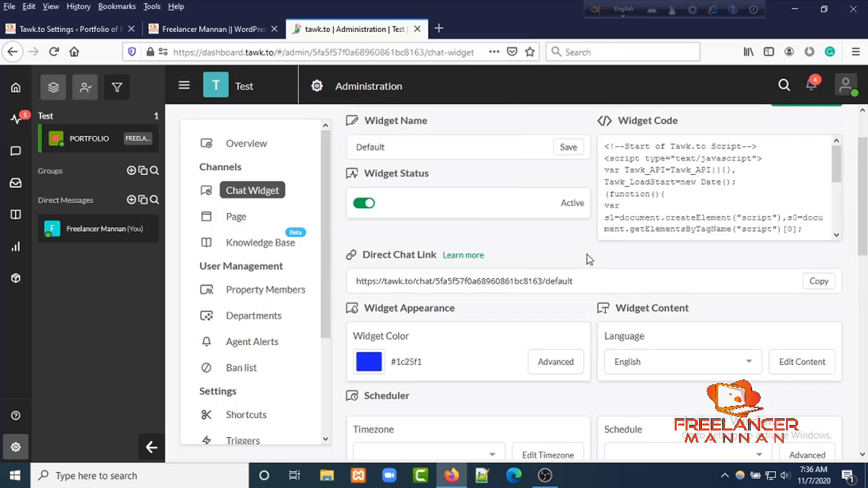
pyautogui.scroll(-4, 447, 440)
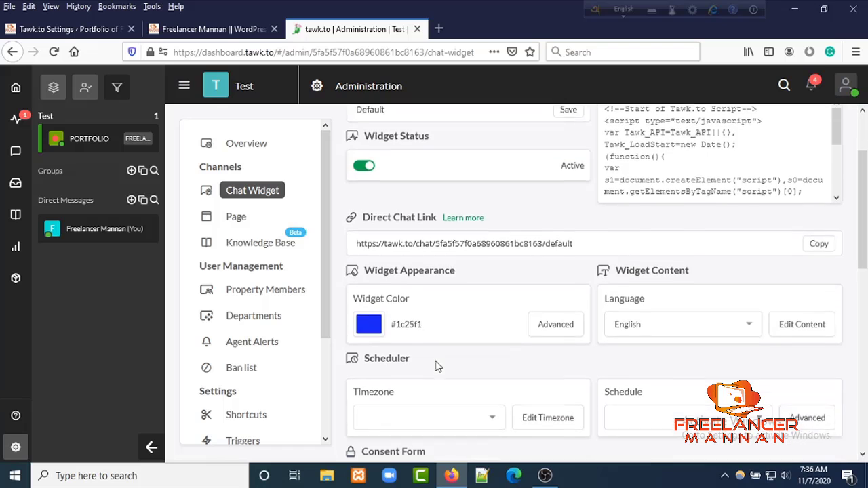
pyautogui.click(423, 395)
pyautogui.click(403, 207)
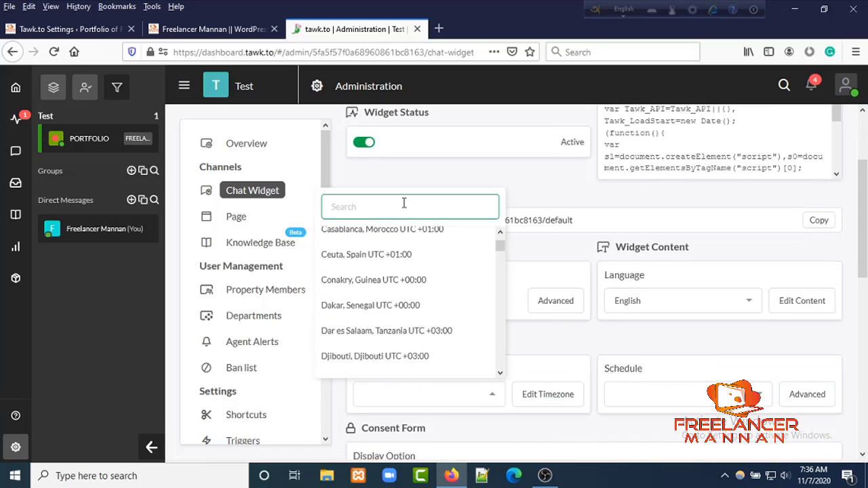
pyautogui.write('dhak')
pyautogui.scroll(-4, 419, 223)
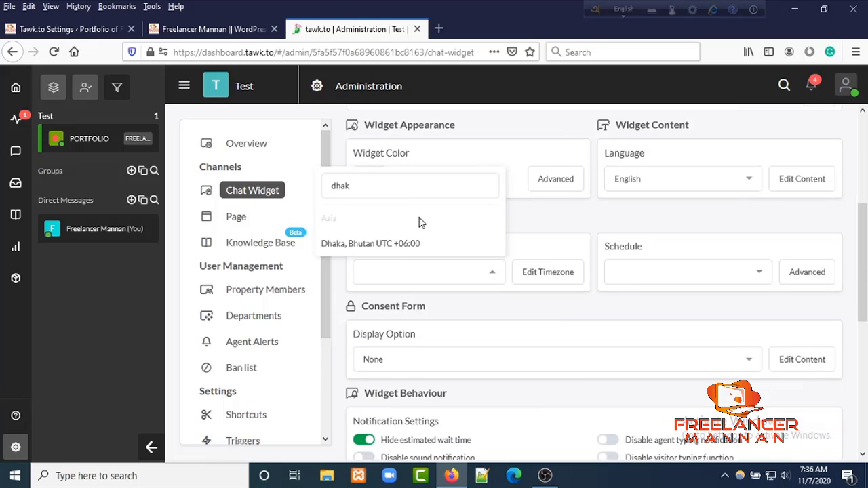
pyautogui.click(379, 244)
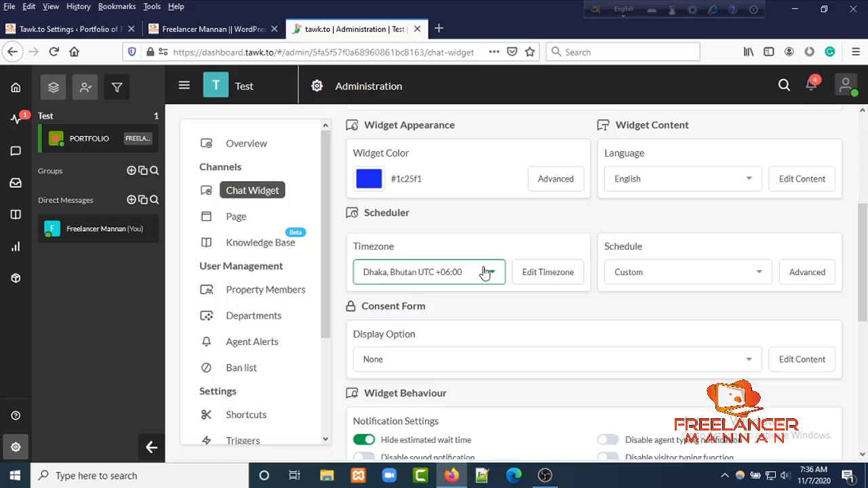
# Open the widget scheduler and look through the daily hours from Monday to Sunday
pyautogui.click(527, 274)
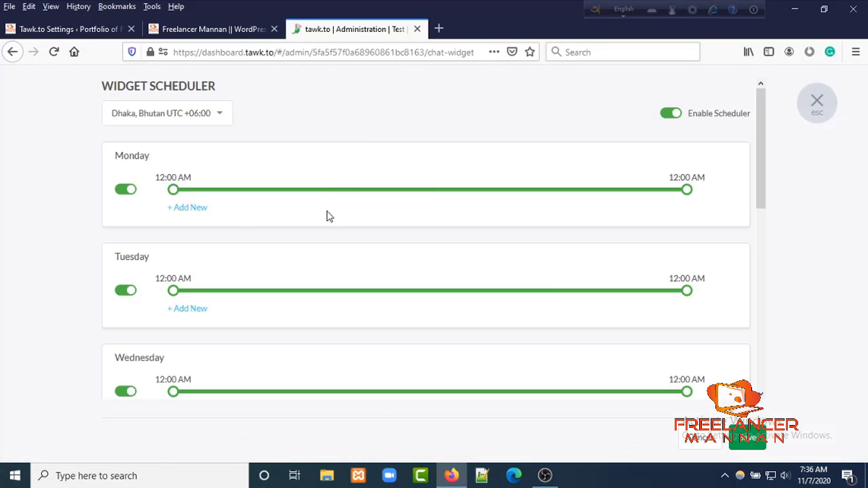
pyautogui.scroll(-2, 165, 281)
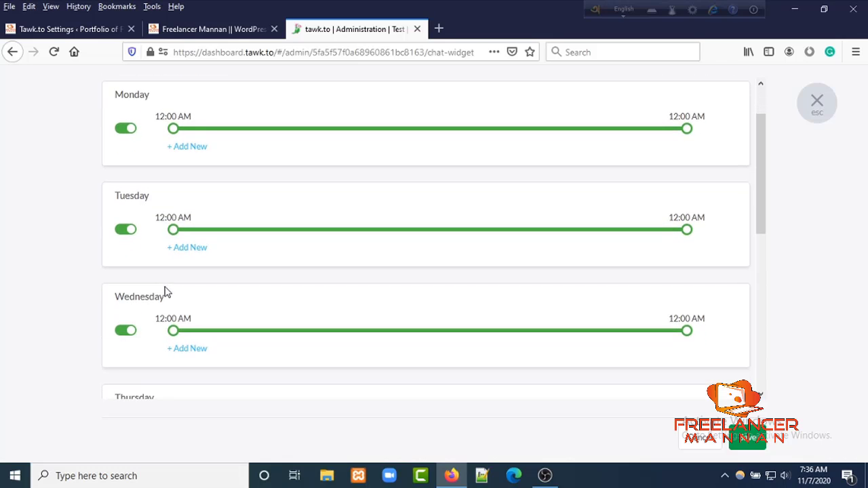
pyautogui.scroll(-10, 188, 300)
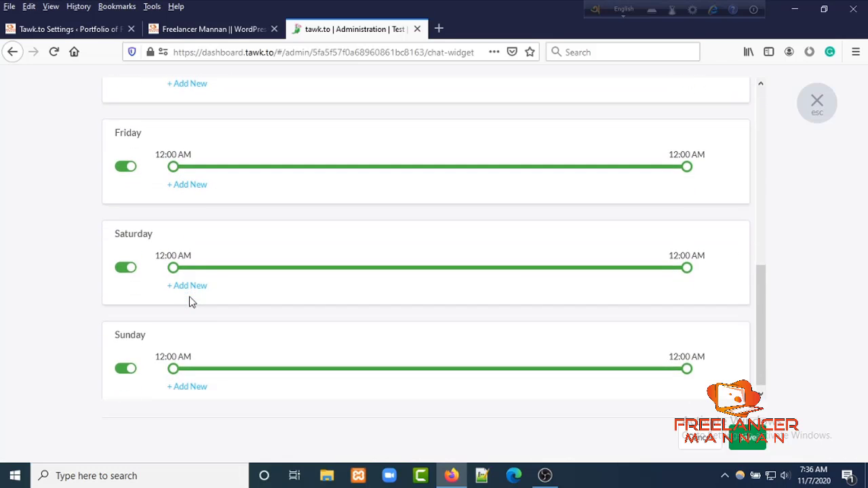
pyautogui.scroll(-1, 188, 300)
pyautogui.scroll(5, 207, 346)
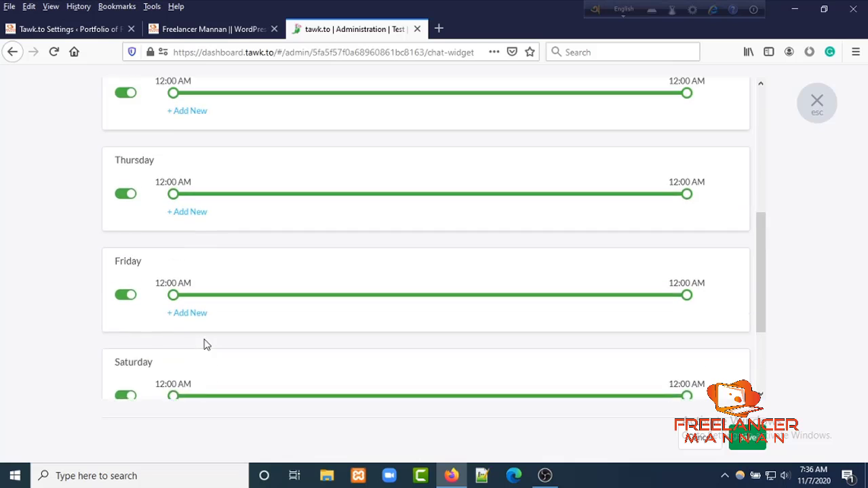
pyautogui.scroll(7, 207, 346)
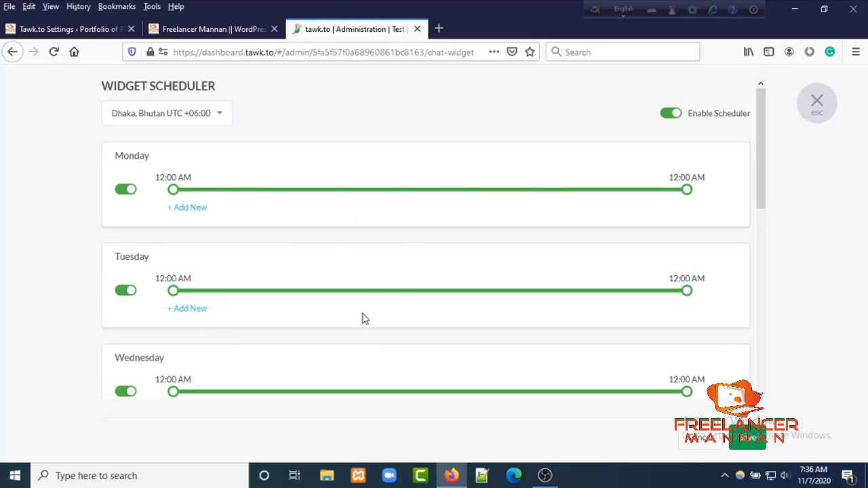
pyautogui.scroll(-3, 405, 352)
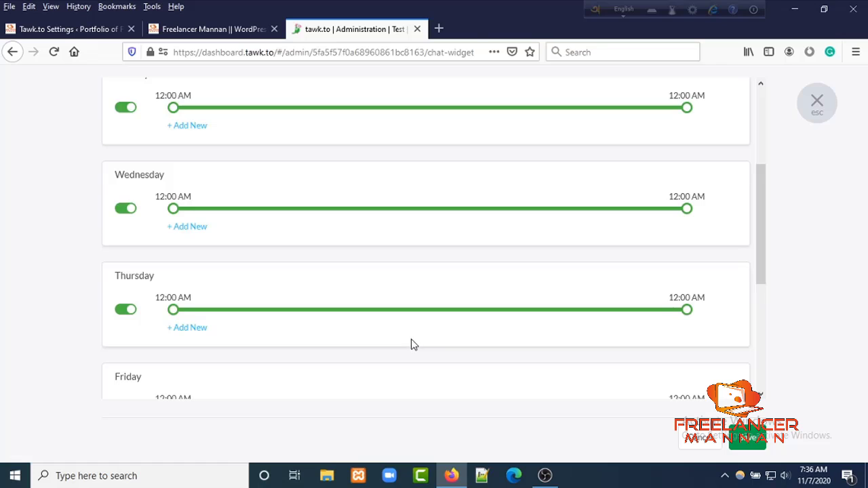
pyautogui.scroll(3, 411, 345)
# Switch the scheduler off and on again, and turn off Friday in the weekly schedule
pyautogui.click(665, 117)
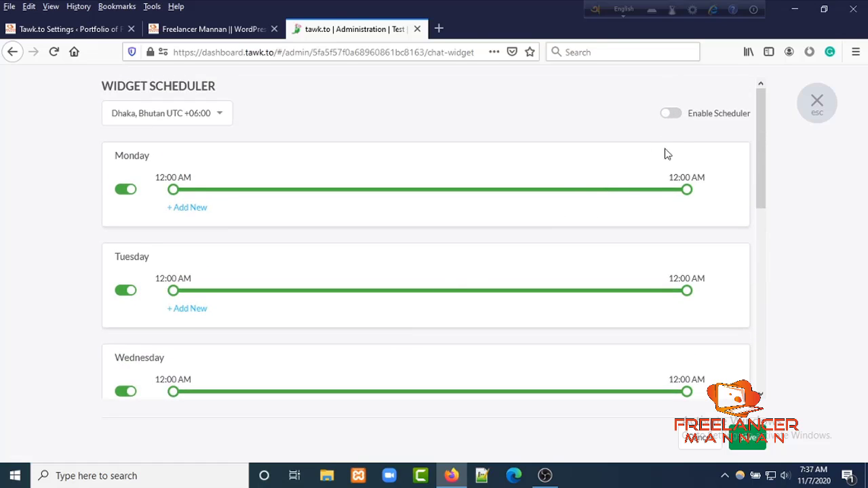
pyautogui.click(677, 115)
pyautogui.scroll(-5, 273, 241)
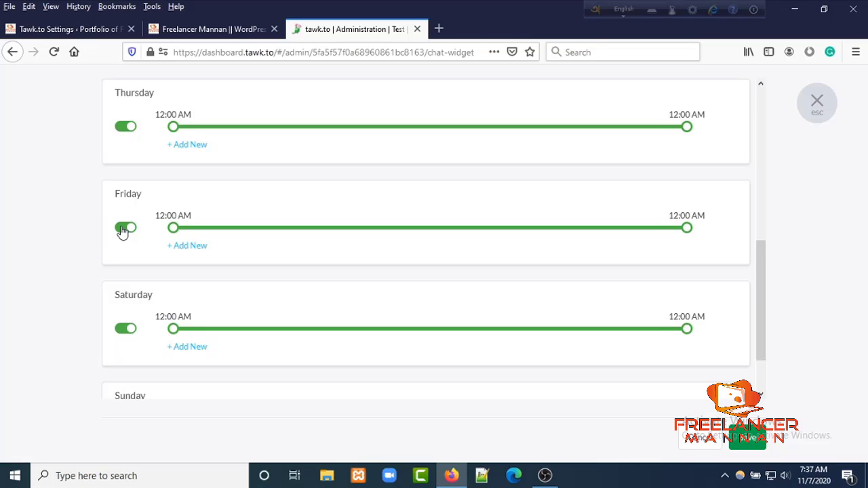
pyautogui.click(122, 229)
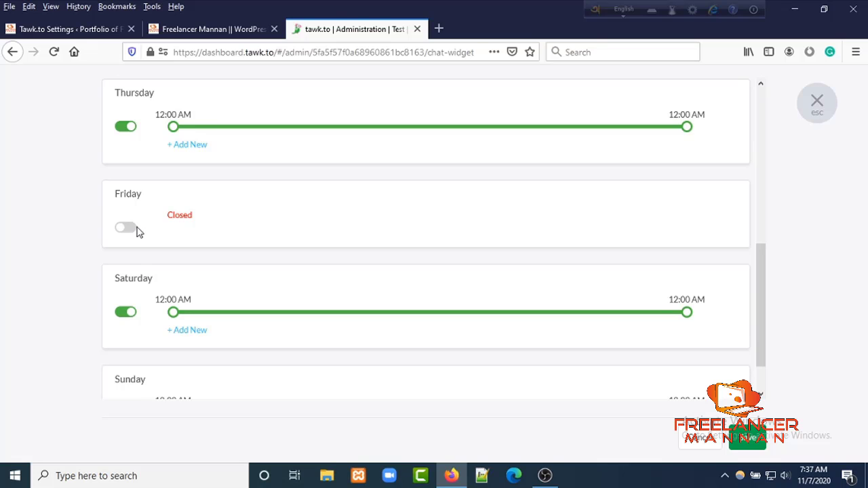
# Set Monday's hours to 9:00 AM through 9:00 PM, save the schedule and close the widget scheduler
pyautogui.scroll(5, 191, 252)
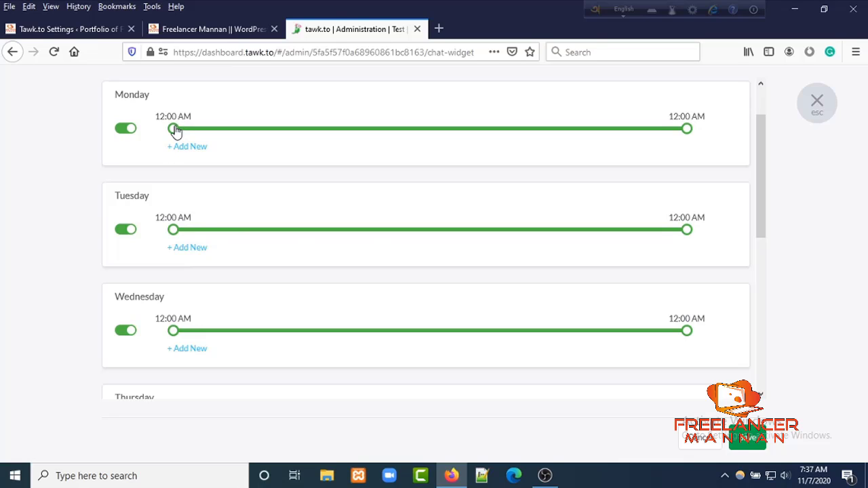
pyautogui.moveTo(175, 131); pyautogui.dragTo(366, 136)
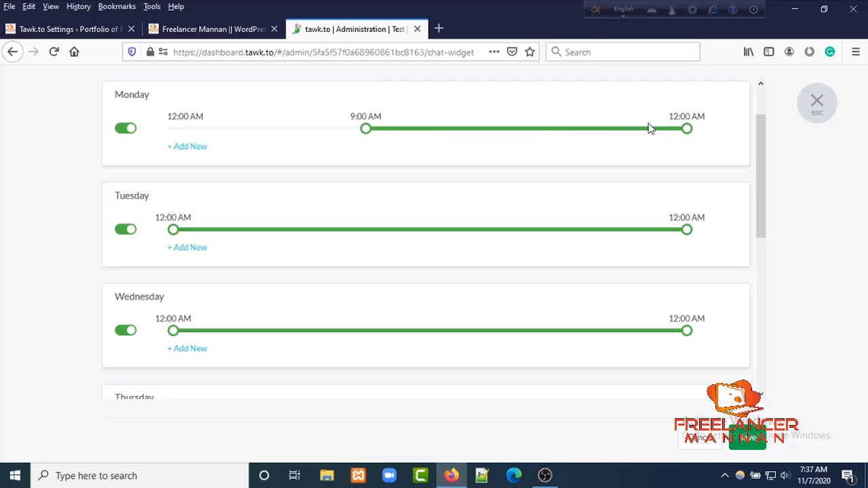
pyautogui.moveTo(688, 133); pyautogui.dragTo(625, 135)
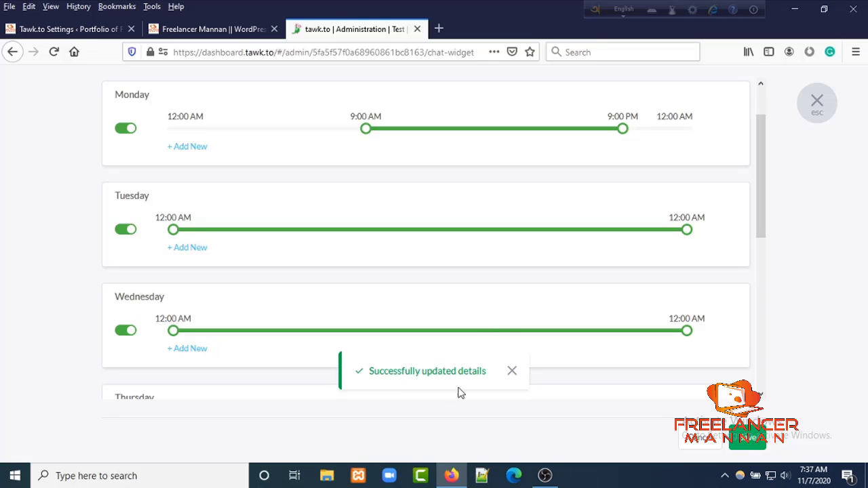
pyautogui.scroll(2, 440, 312)
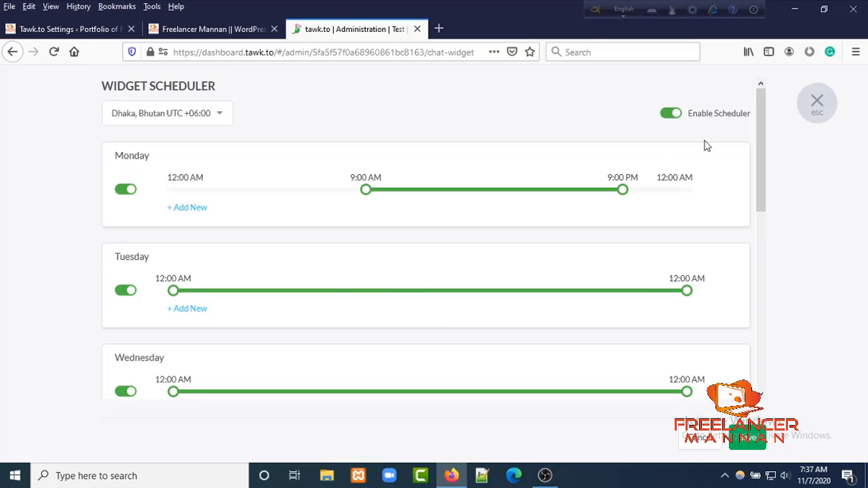
pyautogui.click(817, 103)
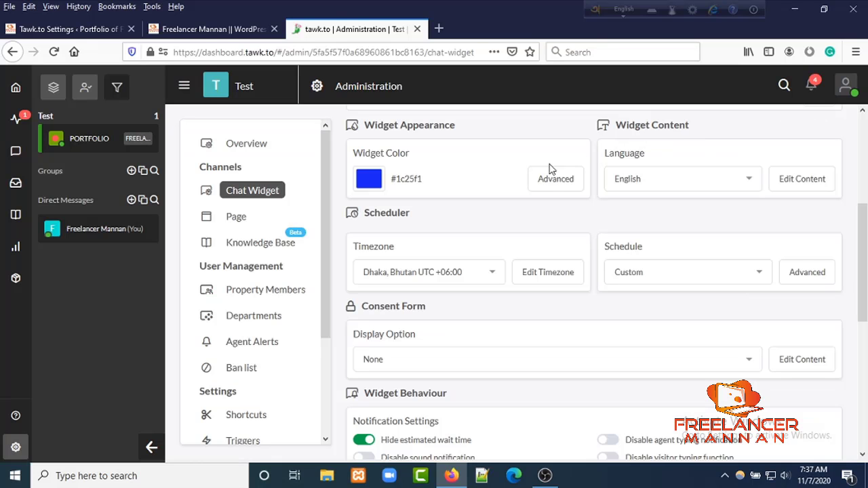
# Clear the "en" language filter and set the widget content language to বাংলা
pyautogui.scroll(-3, 527, 223)
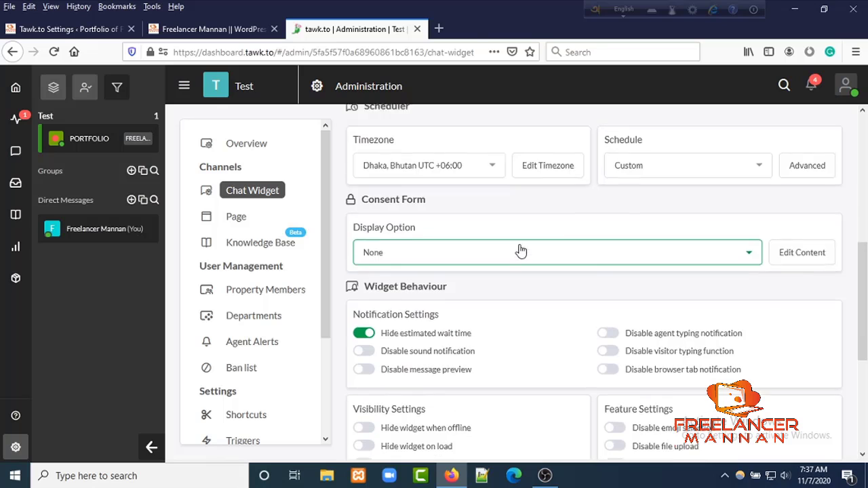
pyautogui.scroll(6, 520, 249)
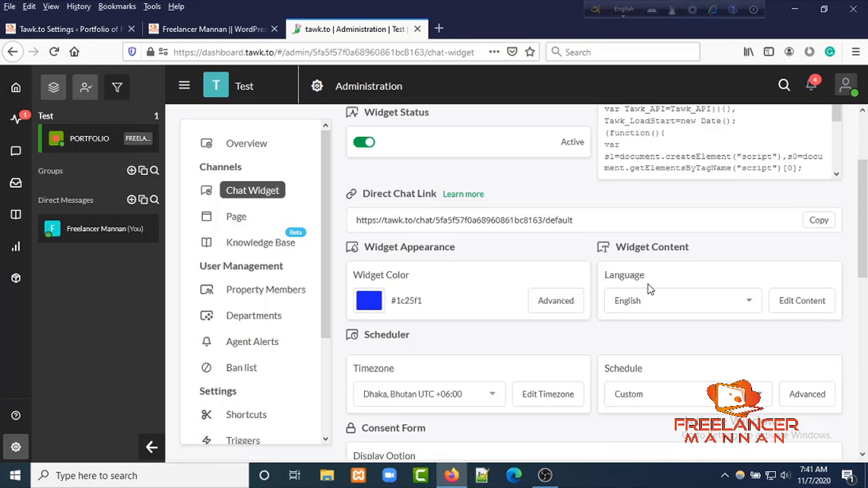
pyautogui.click(752, 305)
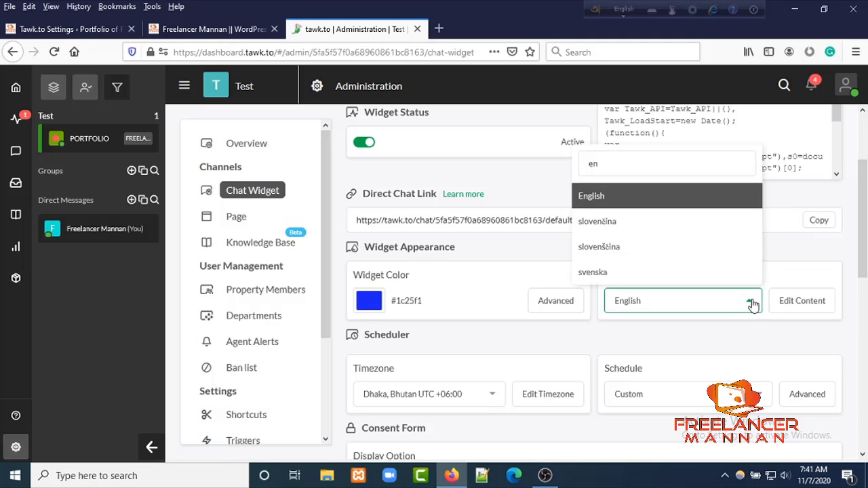
pyautogui.scroll(-4, 684, 246)
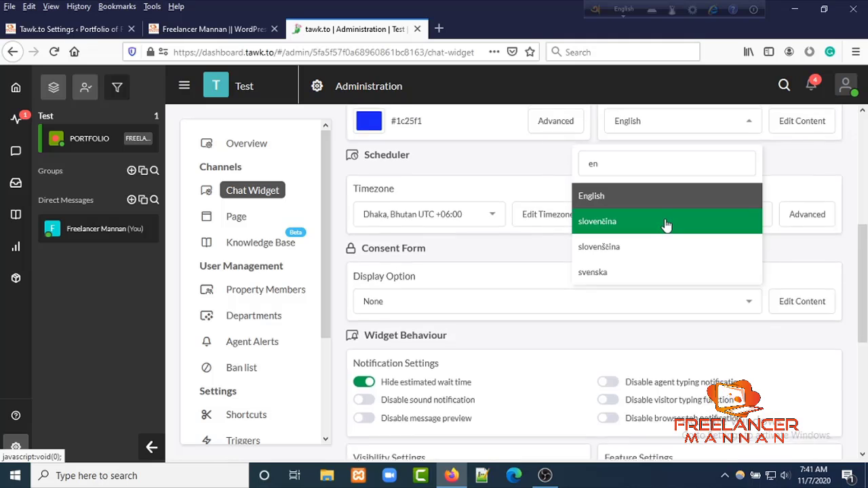
pyautogui.scroll(4, 667, 224)
pyautogui.scroll(-3, 658, 234)
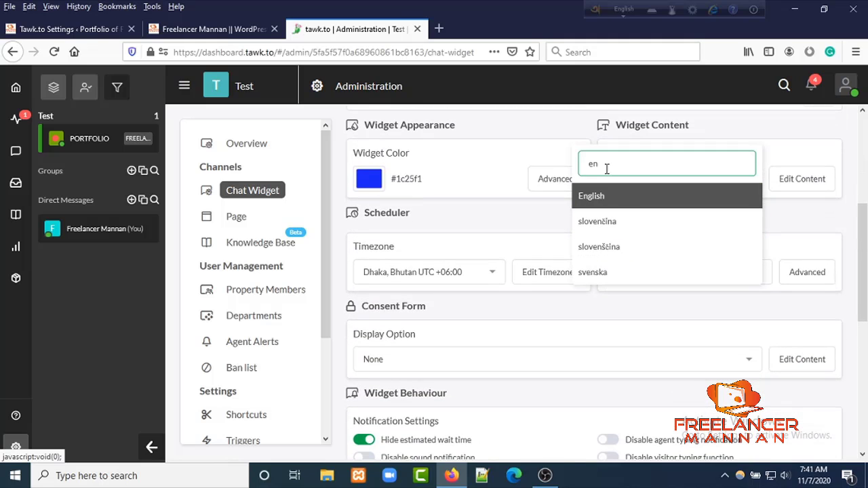
pyautogui.hotkey('ctrl', 'a')
pyautogui.press('BackSpace')
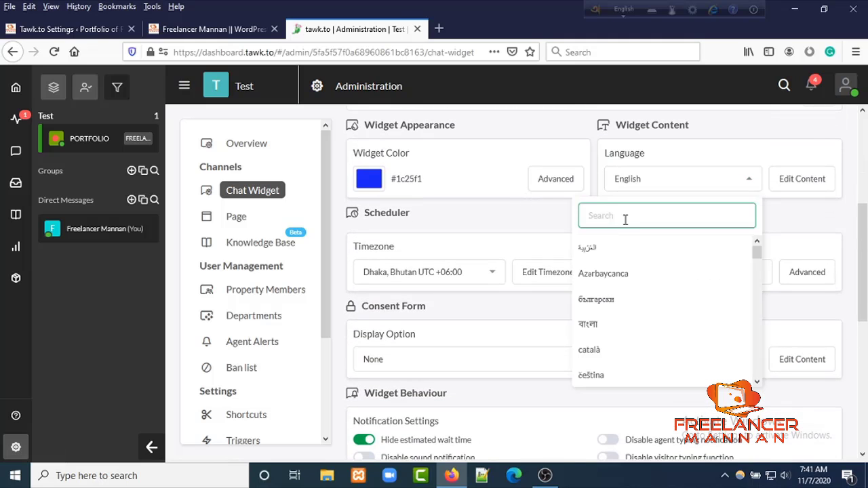
pyautogui.click(614, 326)
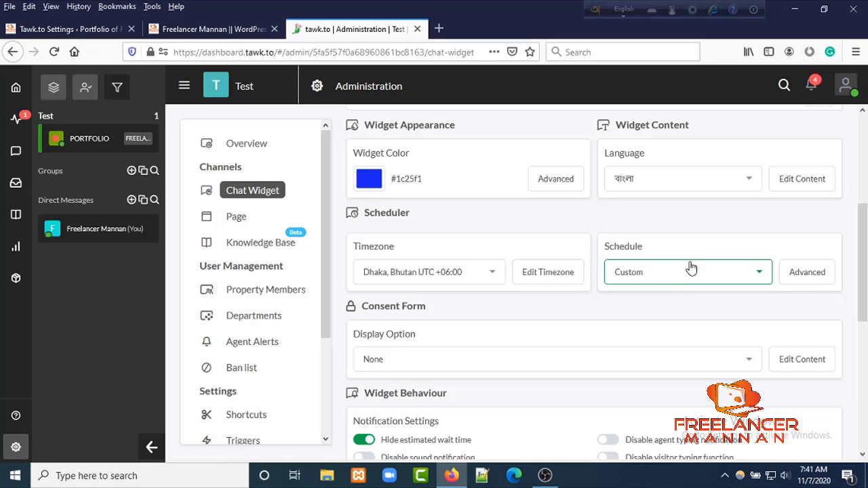
# Set the widget content language to English
pyautogui.scroll(3, 692, 271)
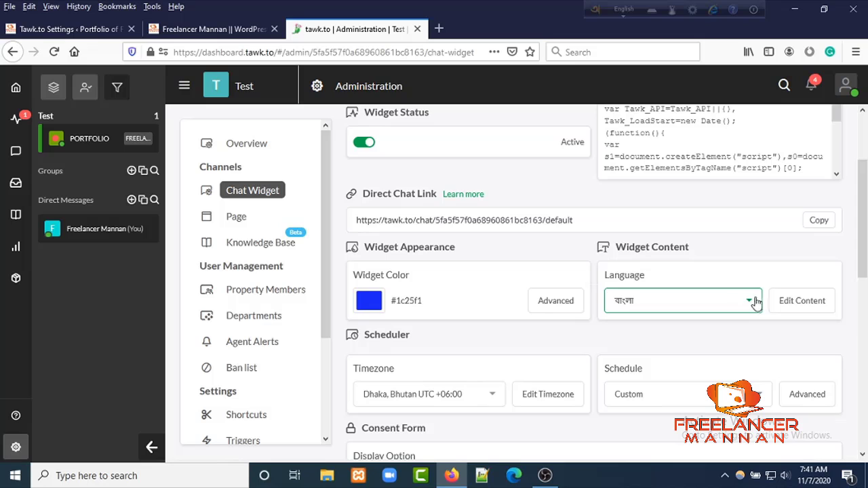
pyautogui.click(756, 303)
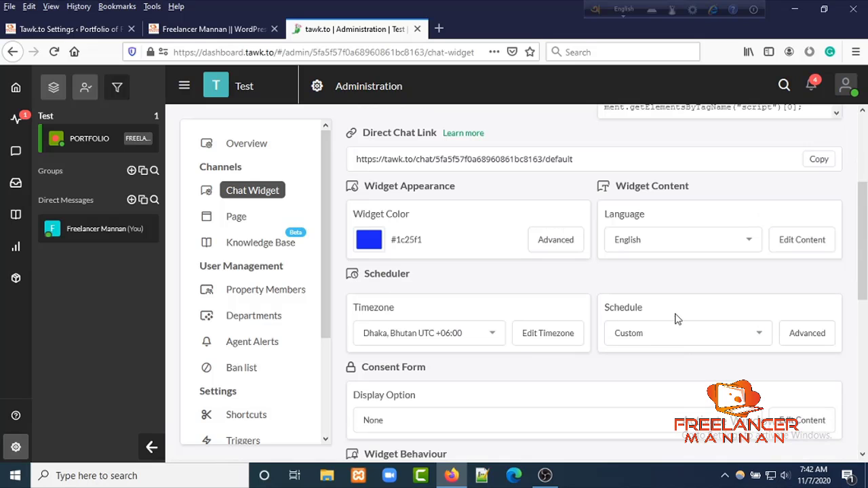
# Look through the schedule presets and the daily hours in the widget scheduler, closing it without changes
pyautogui.click(763, 336)
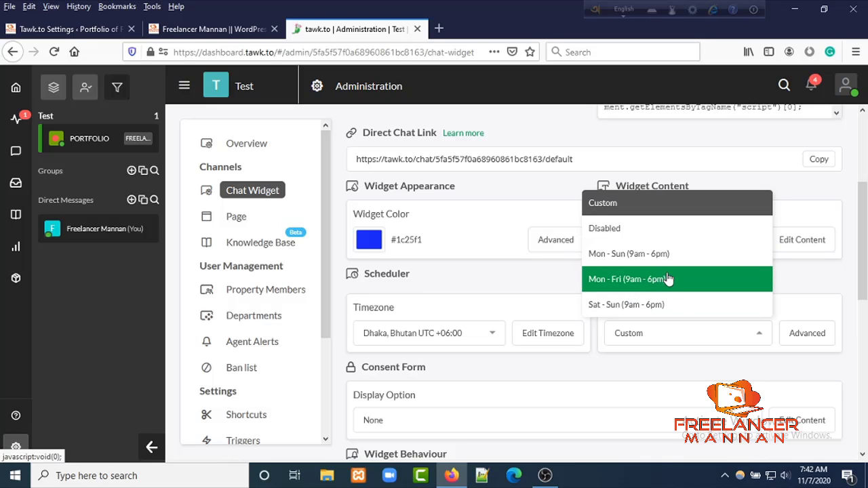
pyautogui.click(803, 331)
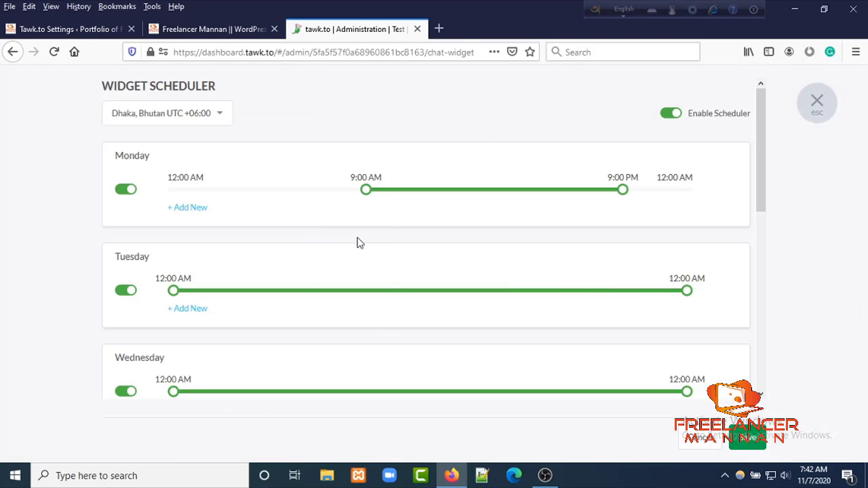
pyautogui.scroll(-6, 336, 275)
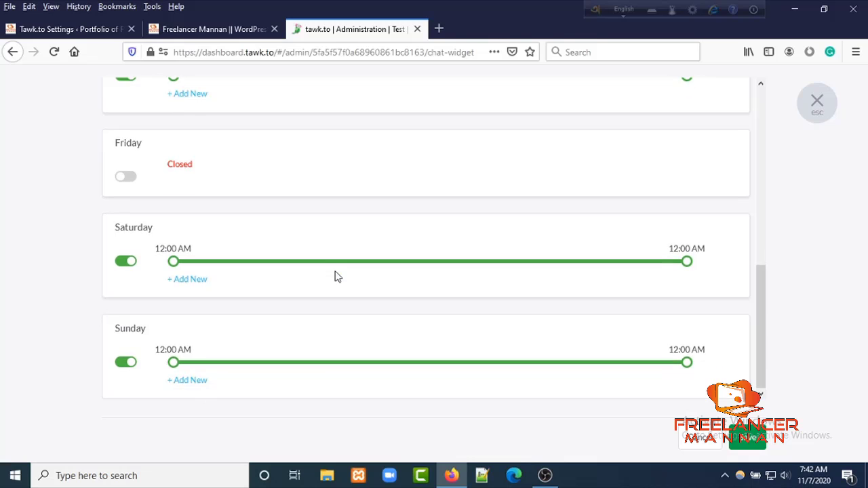
pyautogui.scroll(6, 327, 269)
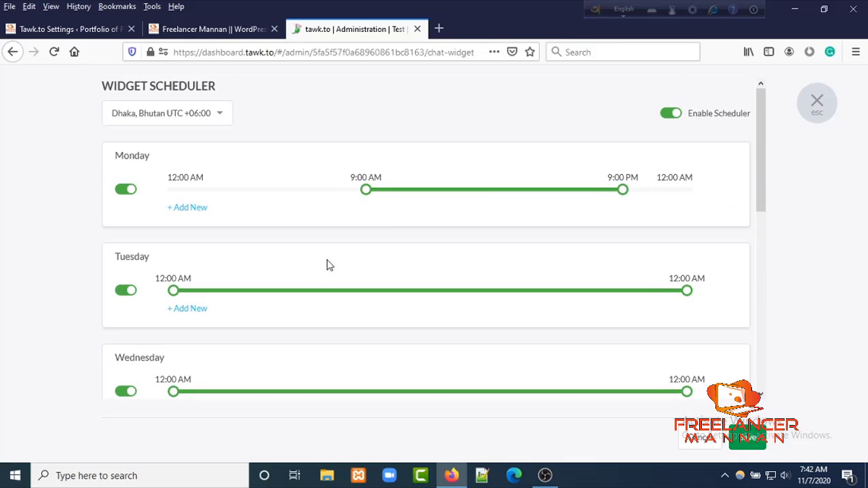
pyautogui.click(809, 117)
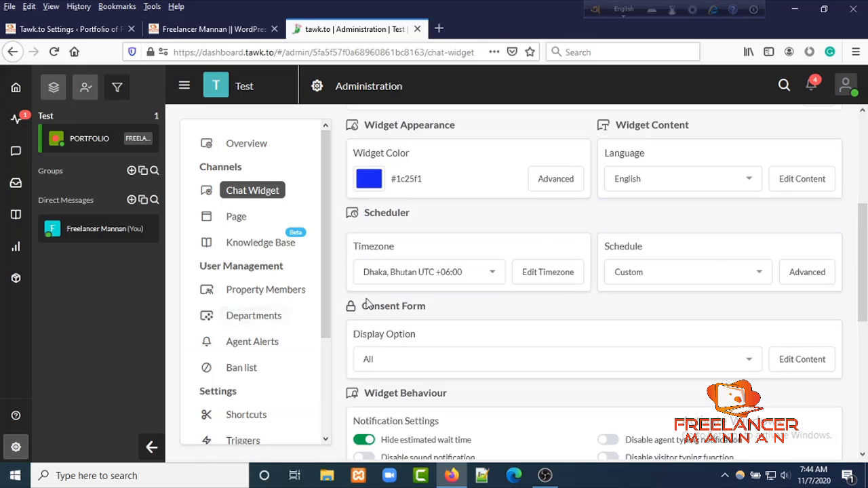
# Set the consent form's display option to Everyone
pyautogui.scroll(-2, 374, 306)
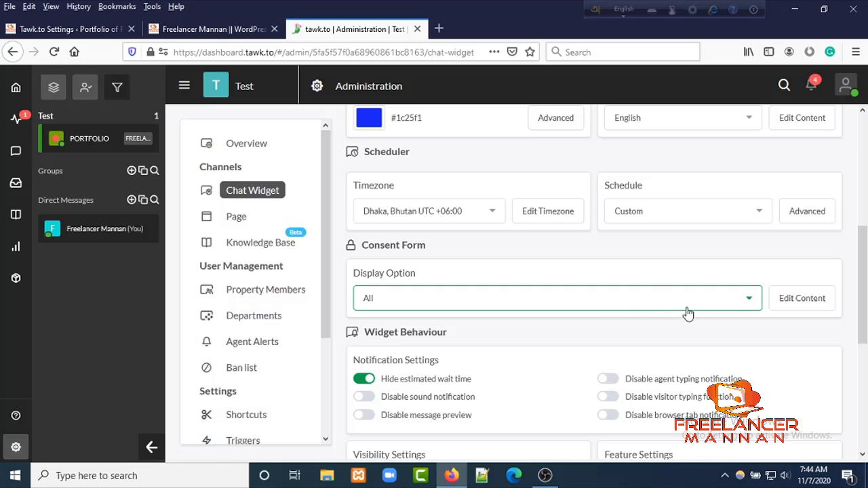
pyautogui.click(754, 300)
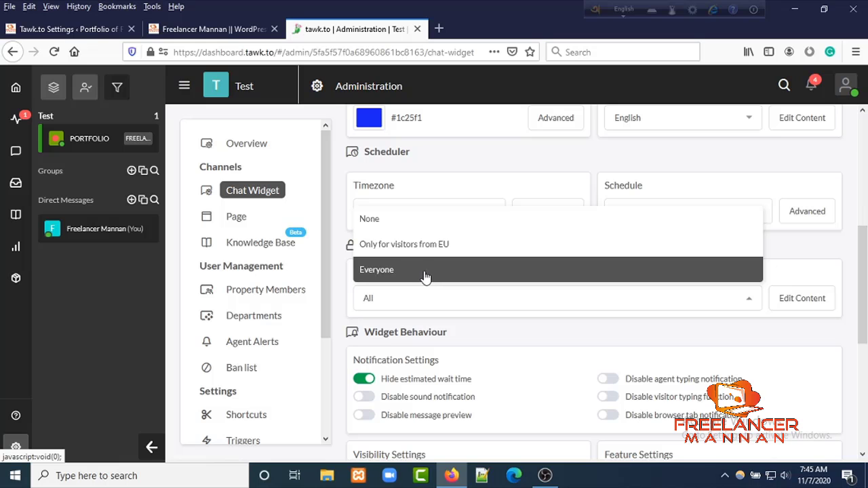
pyautogui.click(430, 271)
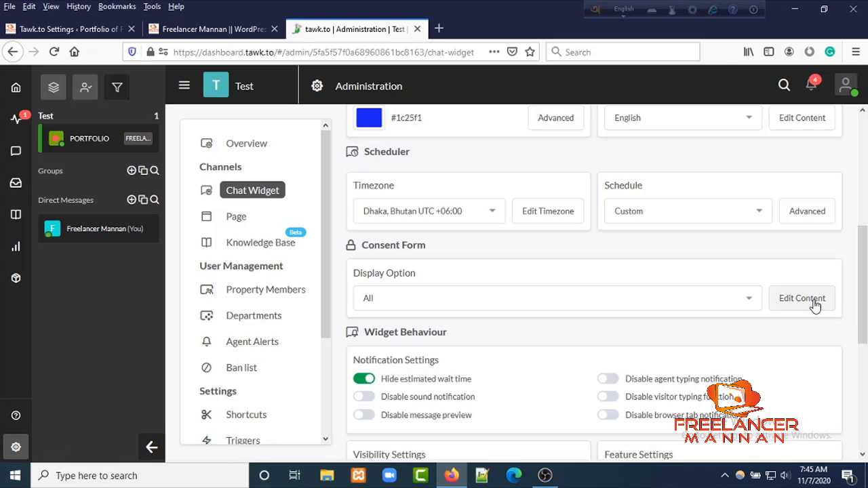
# Review the consent form's requirement options, message, privacy policy fields and opt-in and opt-out texts, cancel the editor and recheck the display options
pyautogui.click(815, 306)
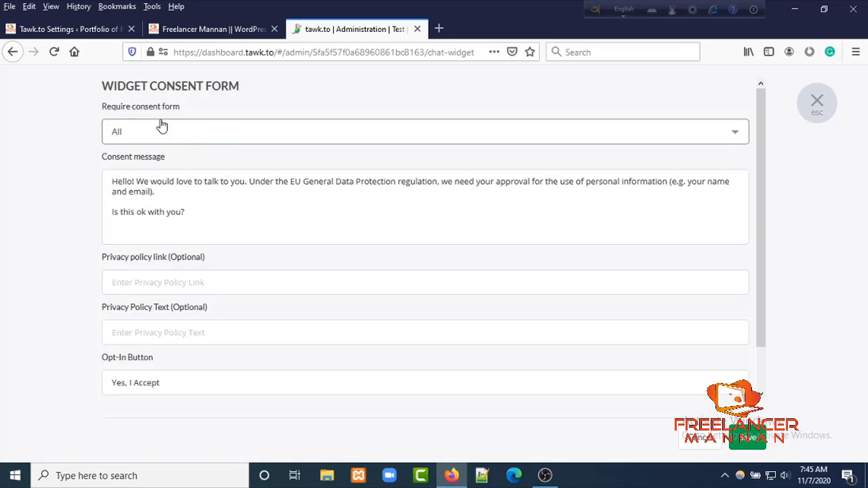
pyautogui.click(432, 144)
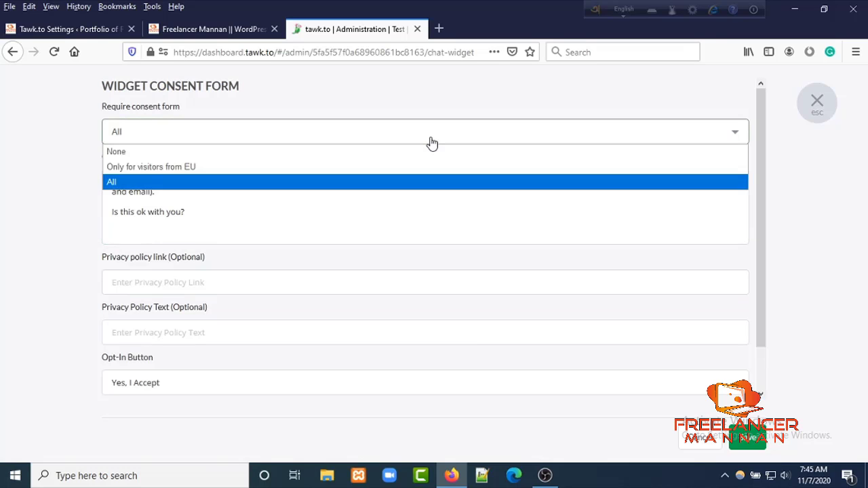
pyautogui.click(426, 143)
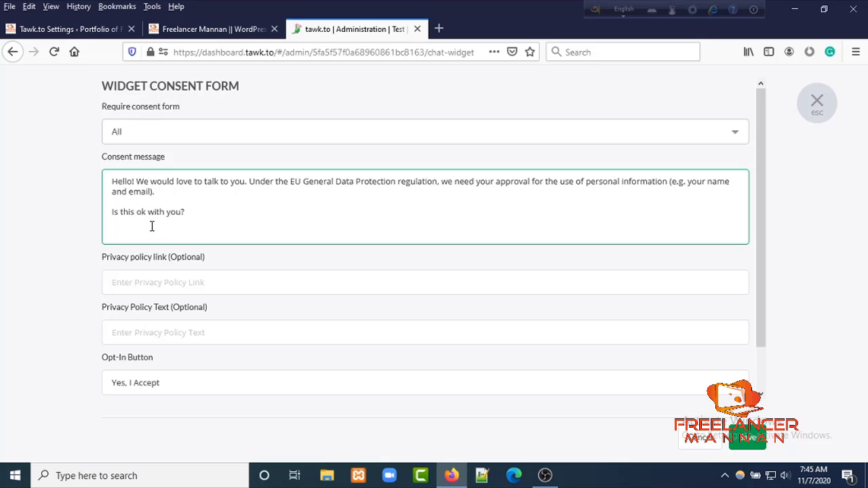
pyautogui.click(155, 274)
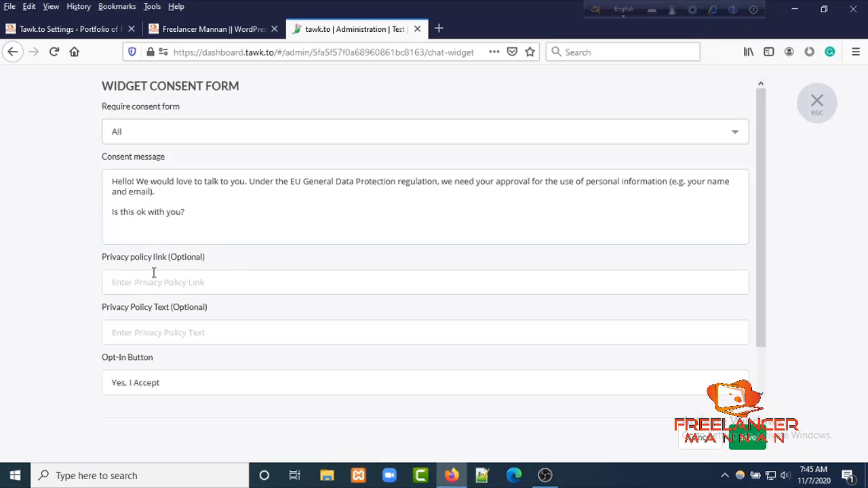
pyautogui.click(117, 327)
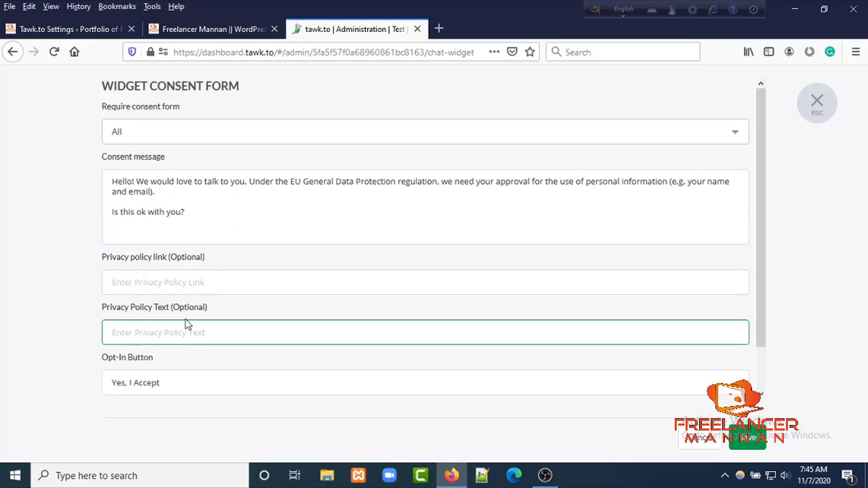
pyautogui.scroll(-1, 167, 347)
pyautogui.click(161, 325)
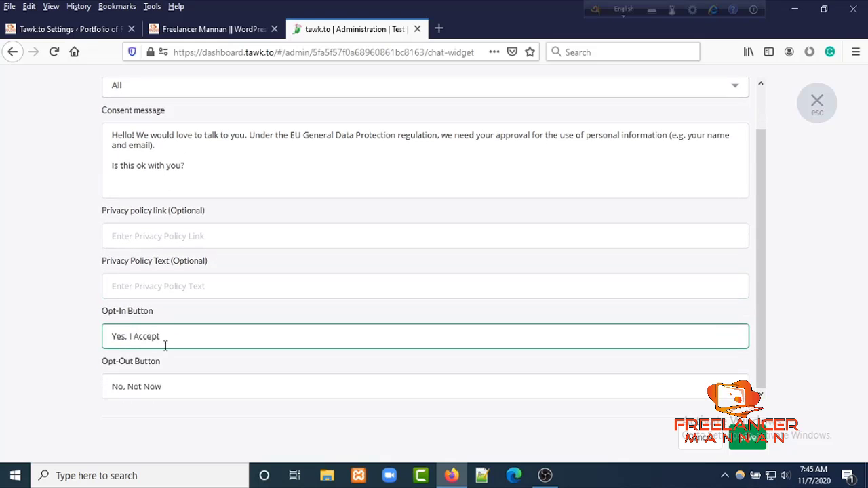
pyautogui.click(163, 353)
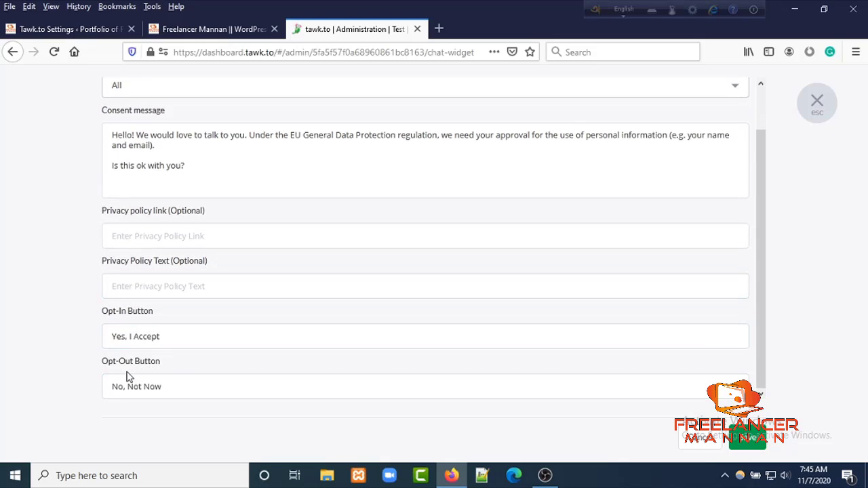
pyautogui.click(197, 378)
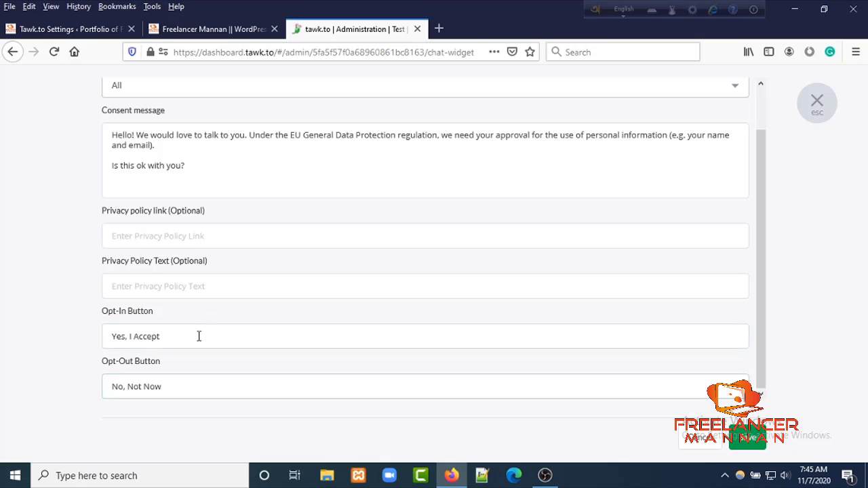
pyautogui.scroll(2, 232, 257)
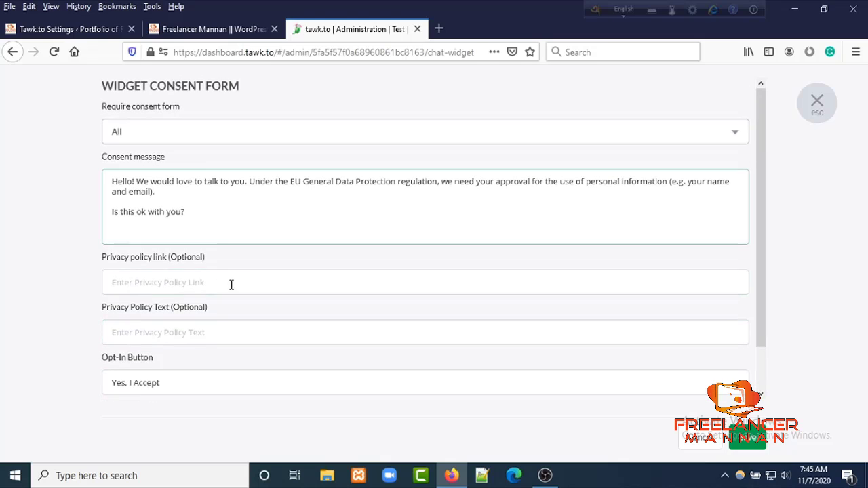
pyautogui.click(689, 438)
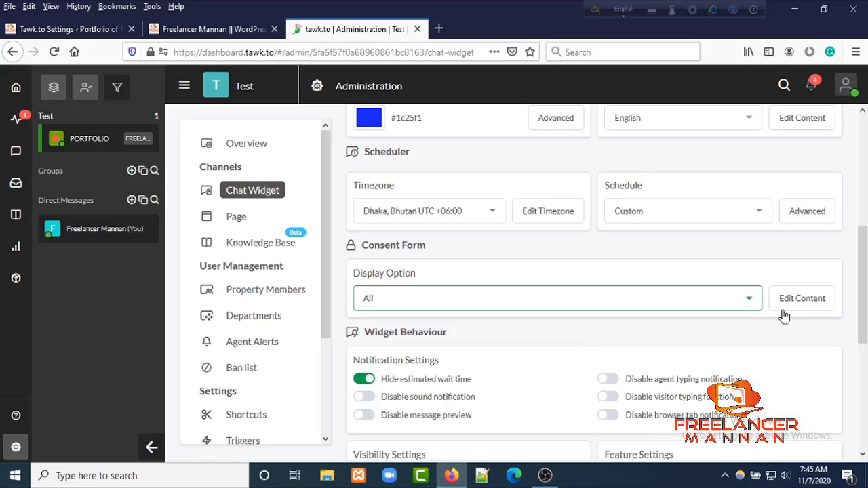
pyautogui.click(751, 303)
pyautogui.click(410, 227)
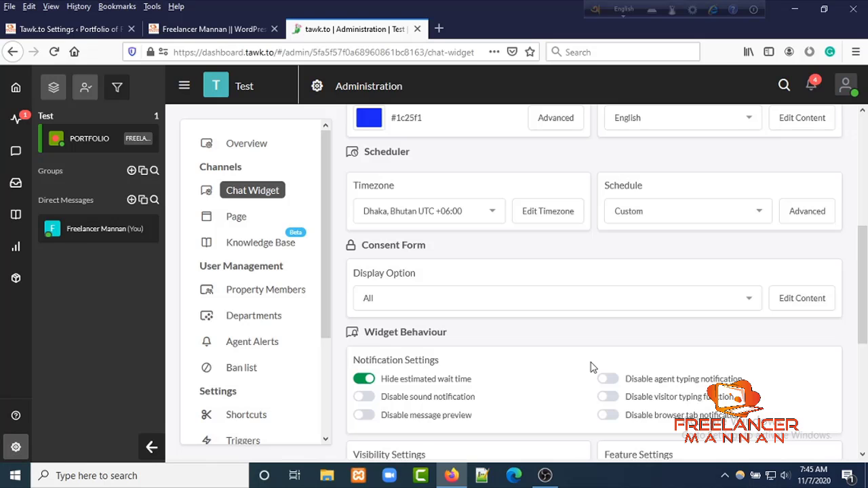
# Look at the chat widget on the website for comparison and return to the widget behaviour settings
pyautogui.scroll(-3, 590, 367)
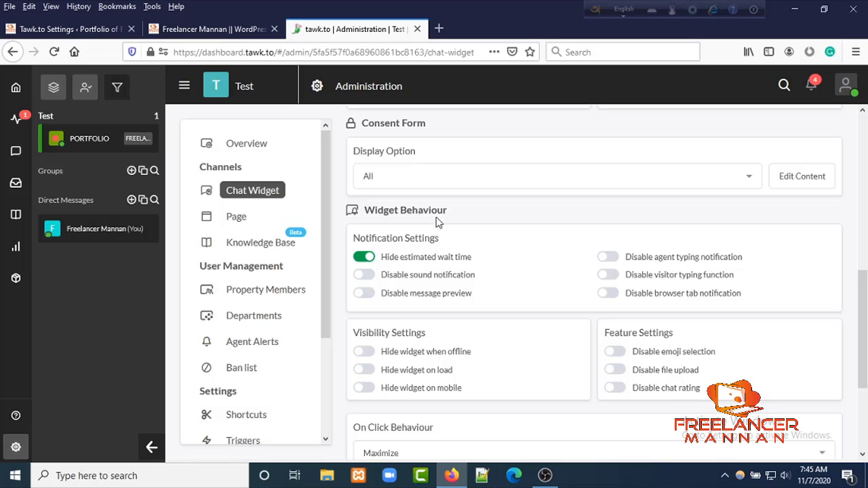
pyautogui.click(218, 29)
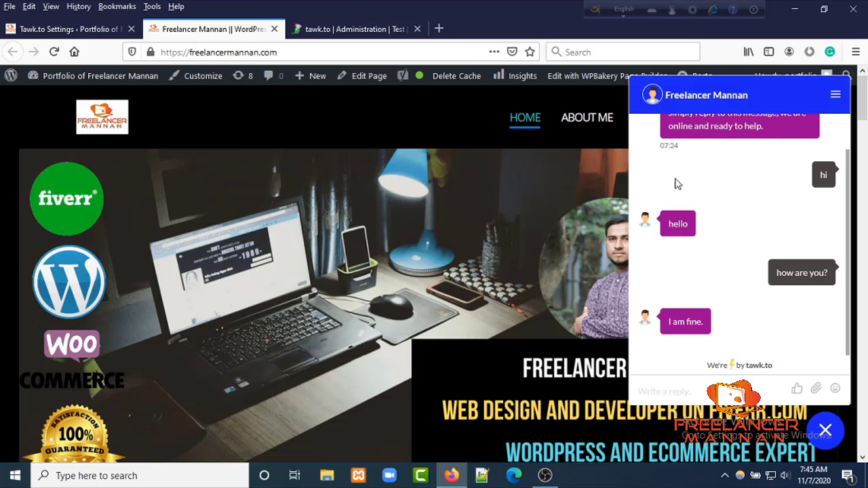
pyautogui.click(353, 29)
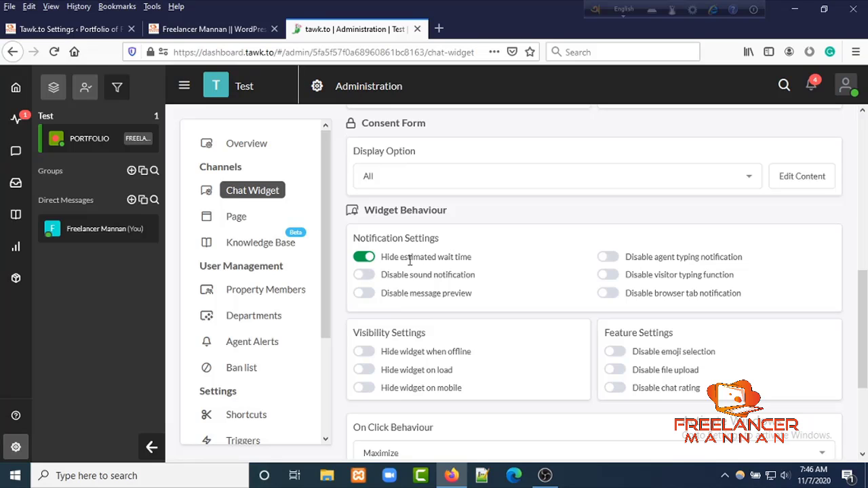
# Switch Disable sound notification on and off again, and look through the visibility, feature and availability restriction settings
pyautogui.click(368, 276)
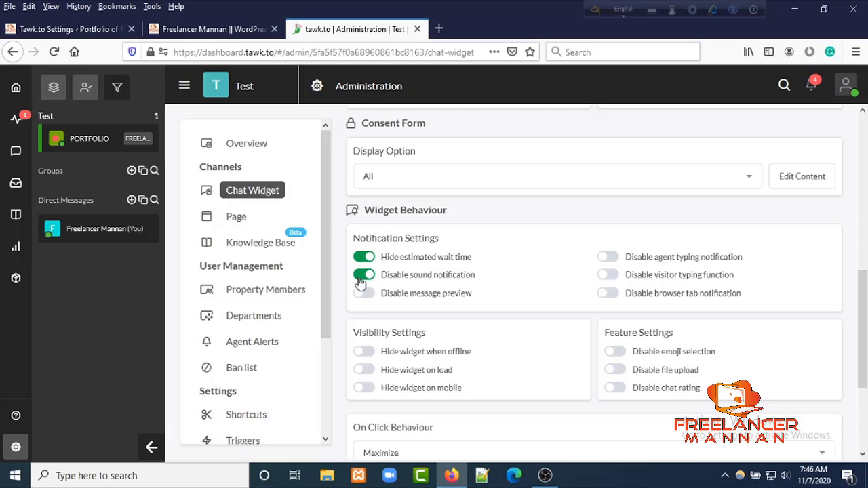
pyautogui.click(359, 279)
pyautogui.scroll(-2, 402, 339)
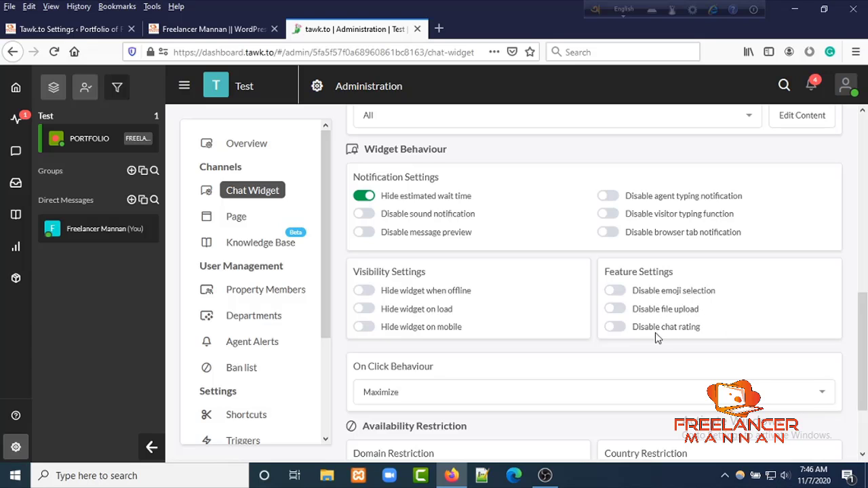
pyautogui.scroll(-3, 566, 339)
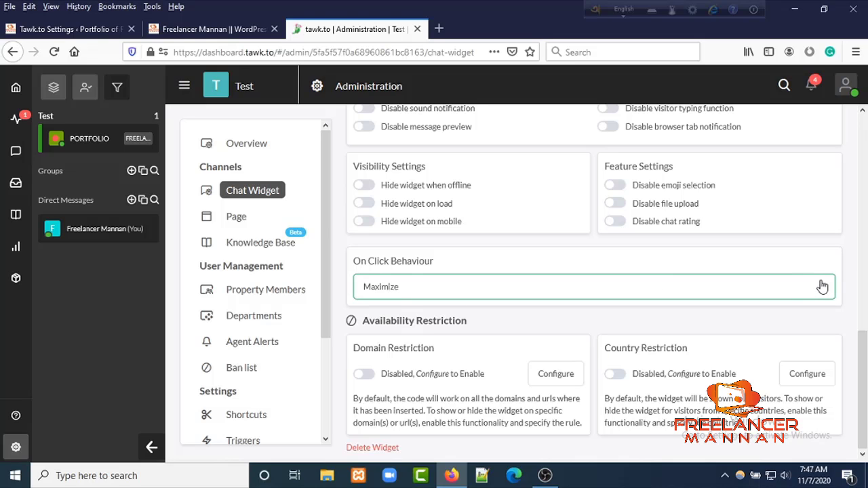
# Close and reopen the chat widget on the website to check its on-click behaviour, and return to the widget settings
pyautogui.click(216, 29)
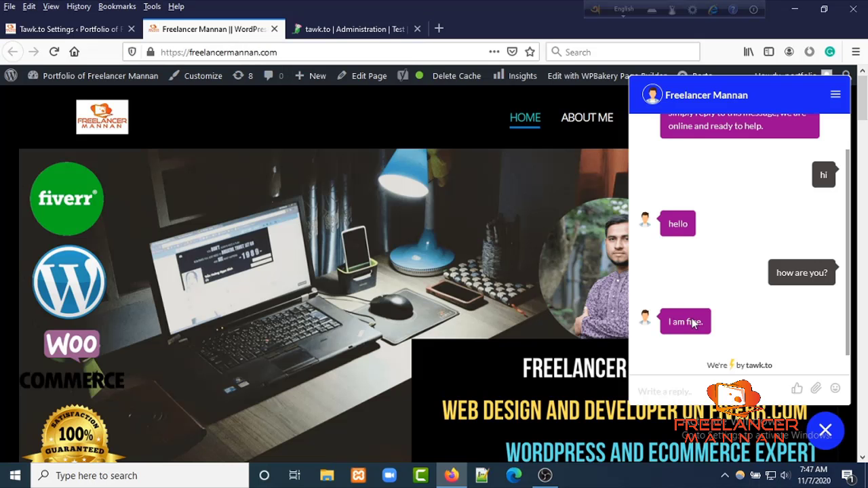
pyautogui.click(826, 432)
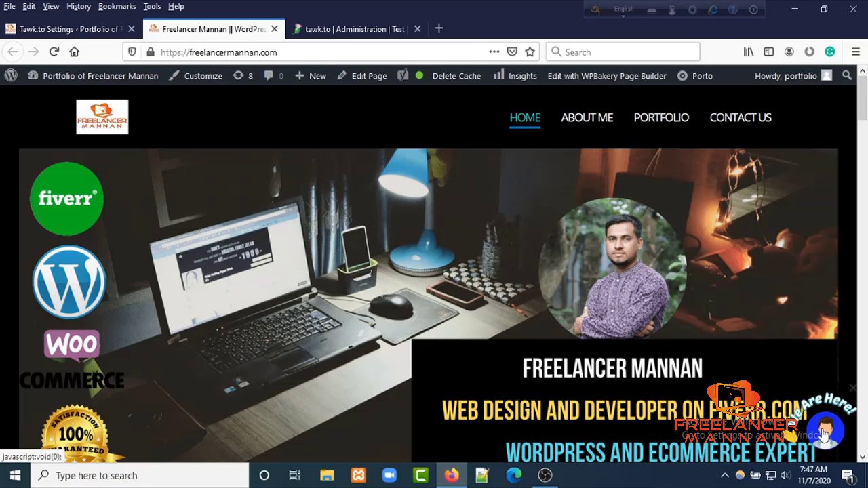
pyautogui.click(827, 431)
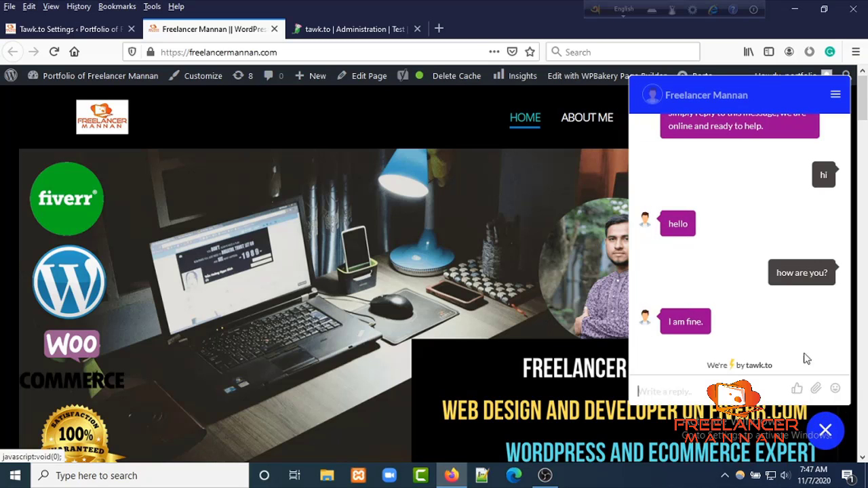
pyautogui.click(343, 29)
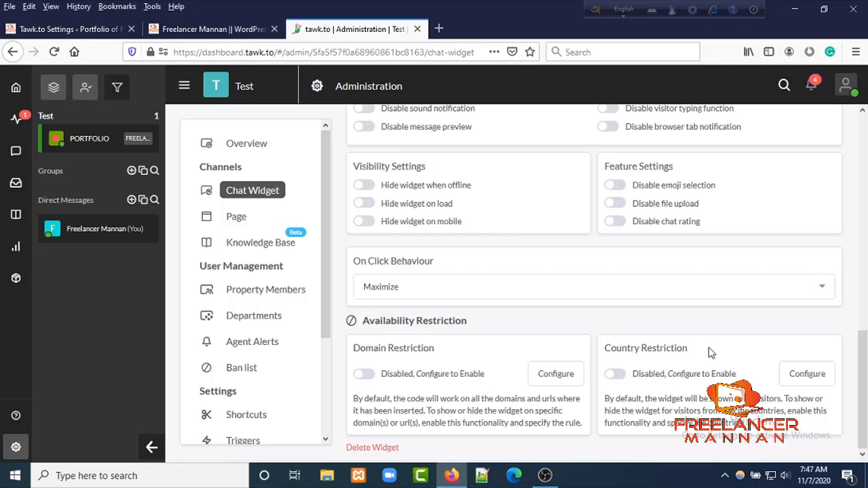
# Set the widget's on-click behaviour to Popout and reload the website to test it
pyautogui.click(822, 291)
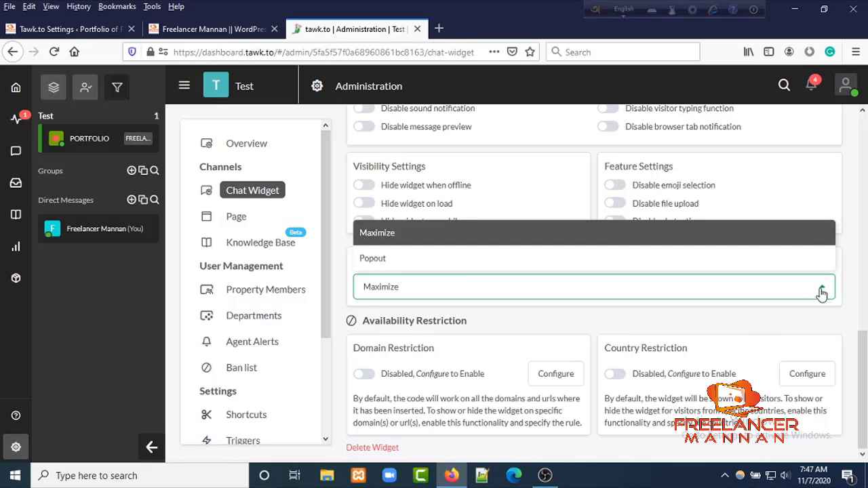
pyautogui.click(400, 262)
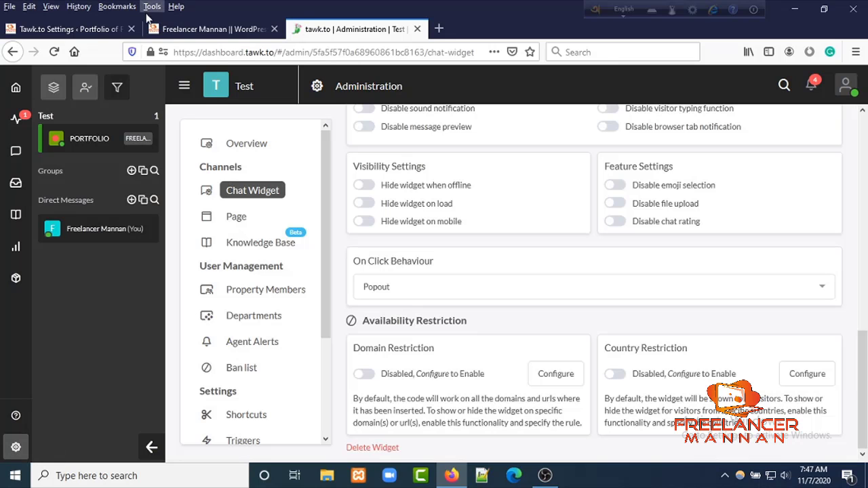
pyautogui.click(189, 25)
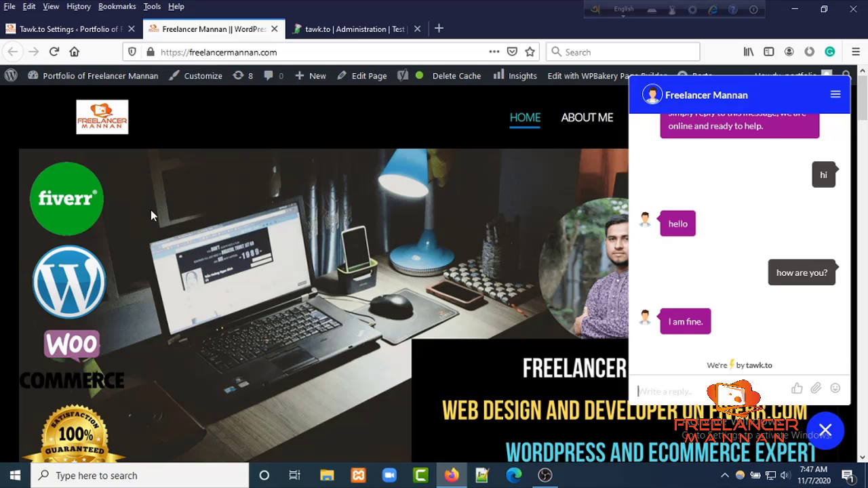
pyautogui.click(54, 52)
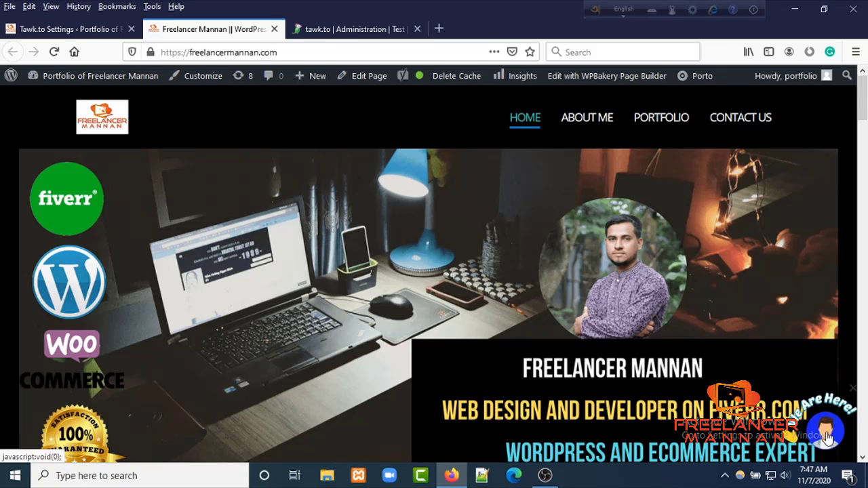
# Open and close the popout chat window on the website, and check the on-click behaviour options in the widget settings
pyautogui.click(827, 437)
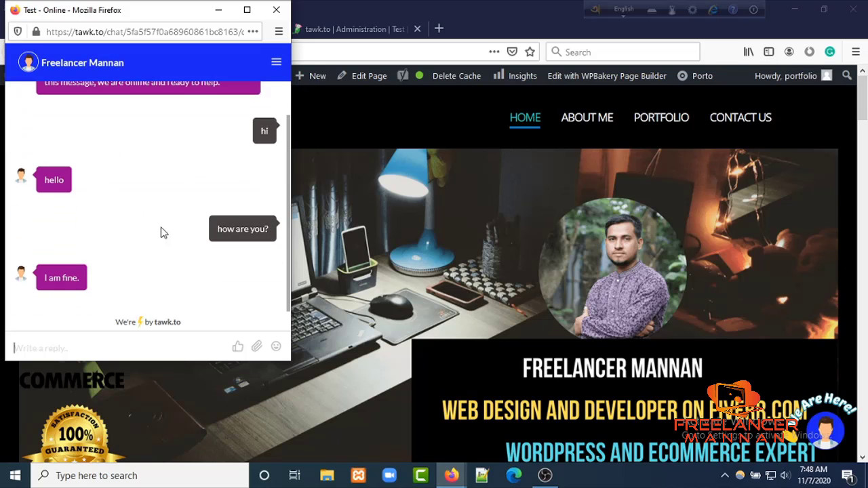
pyautogui.click(277, 11)
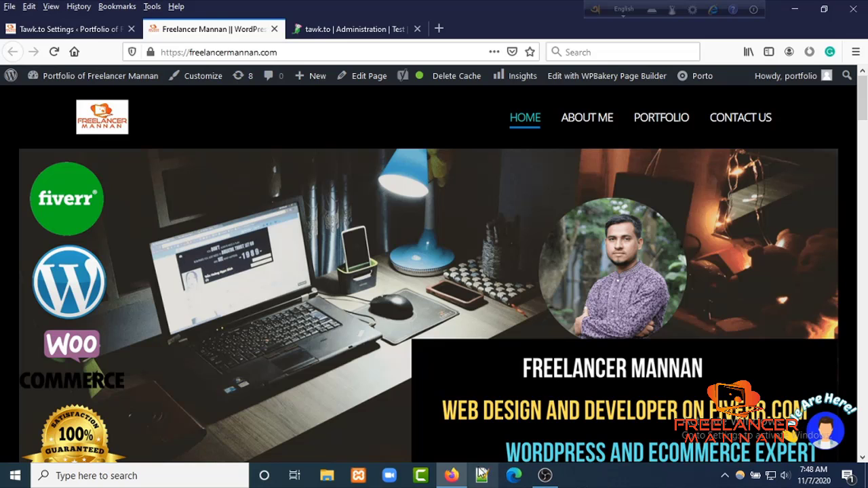
pyautogui.click(334, 29)
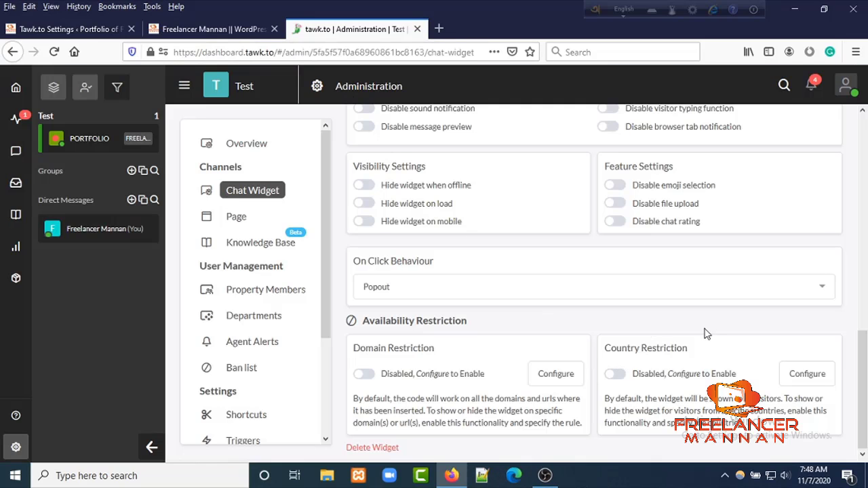
pyautogui.click(825, 288)
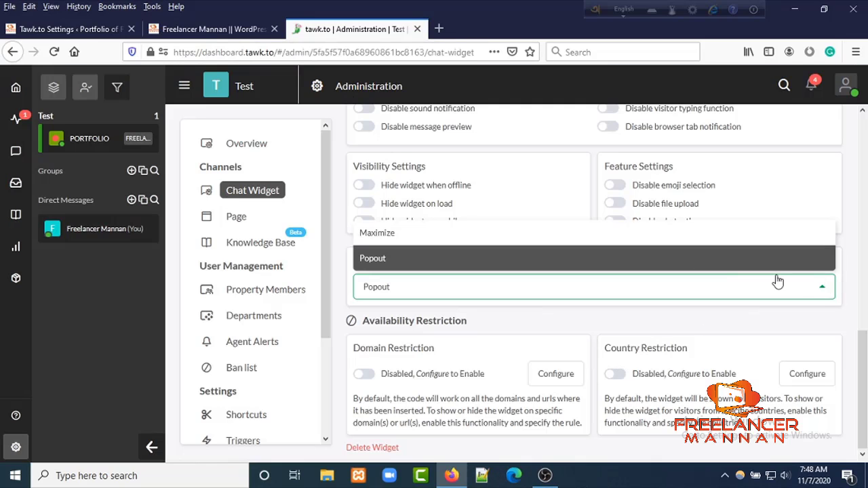
pyautogui.click(453, 234)
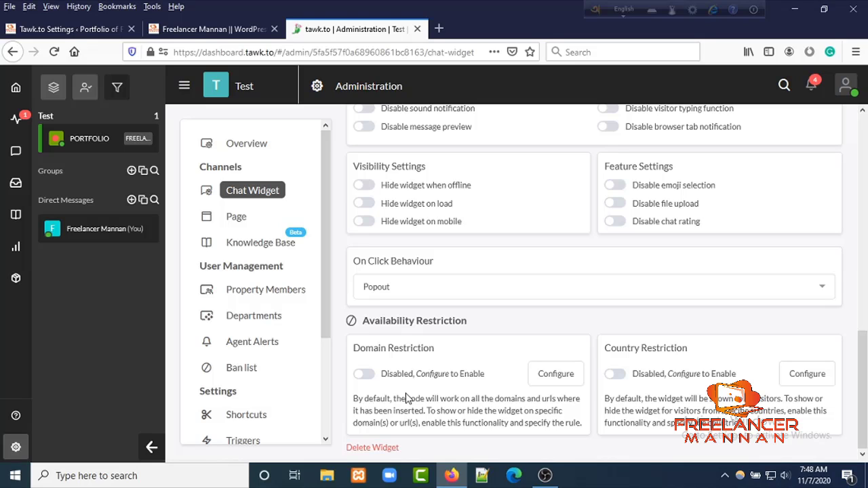
# Look at the domain and country restriction settings and the widget's delete confirmation, leaving both without saving or deleting
pyautogui.click(365, 375)
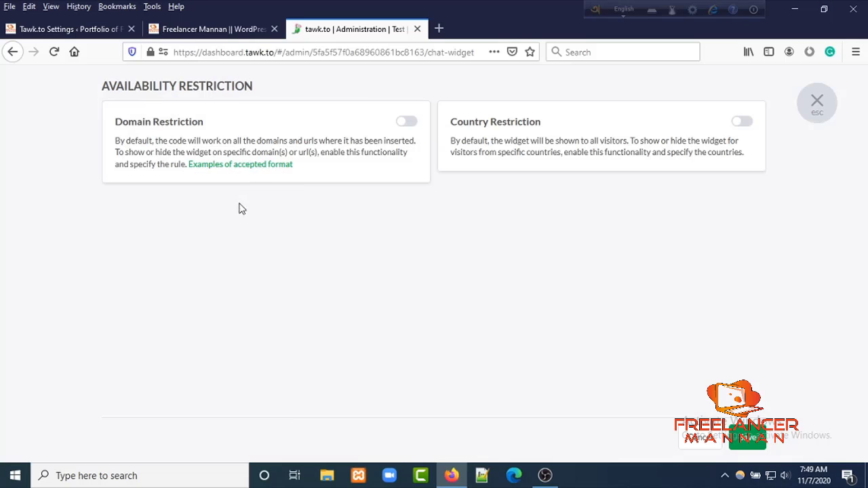
pyautogui.moveTo(247, 168)
pyautogui.click(817, 102)
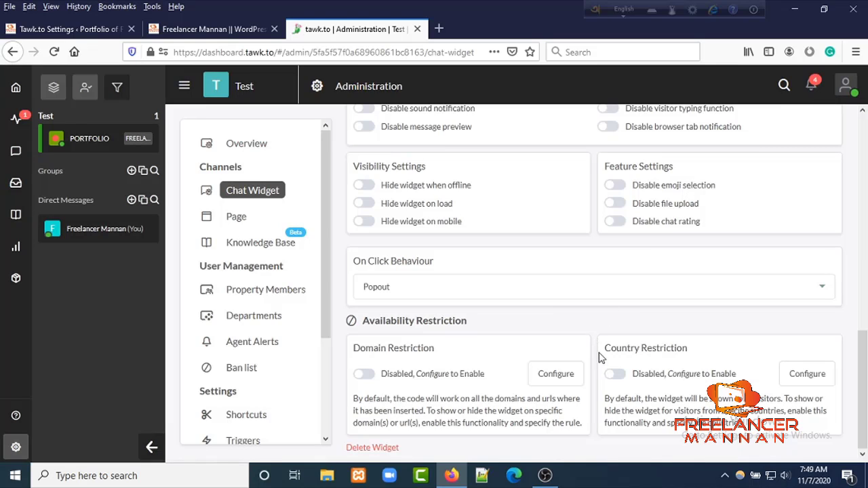
pyautogui.click(380, 449)
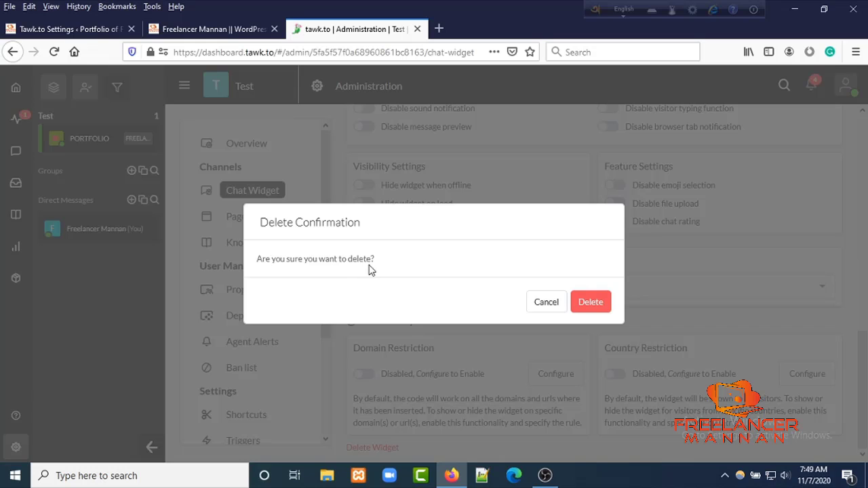
pyautogui.click(546, 302)
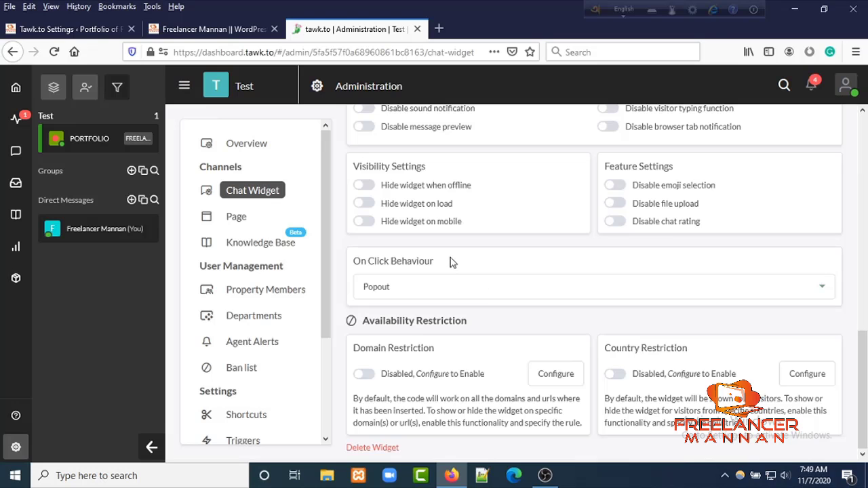
# Open the Property Members page and look at the form for inviting a member by email and role
pyautogui.scroll(4, 453, 264)
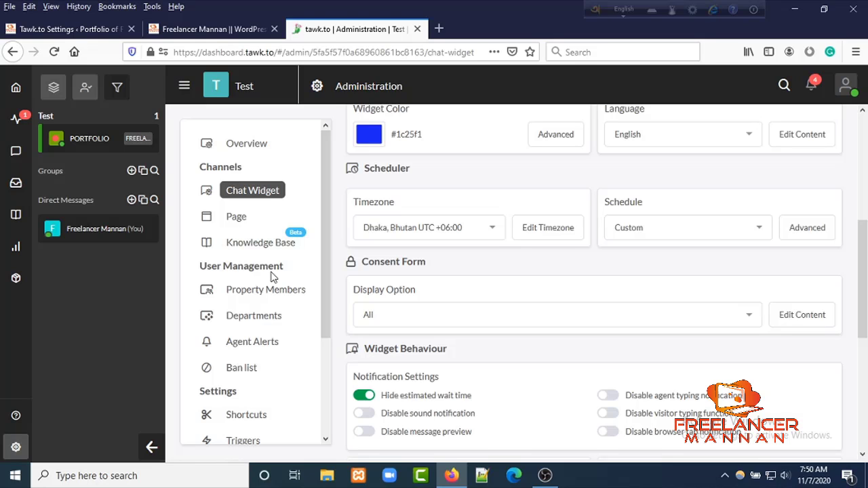
pyautogui.scroll(-2, 280, 270)
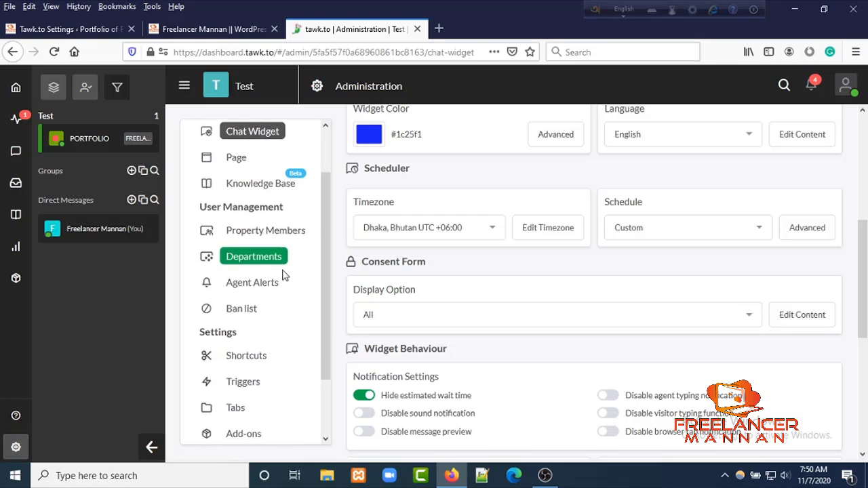
pyautogui.click(297, 238)
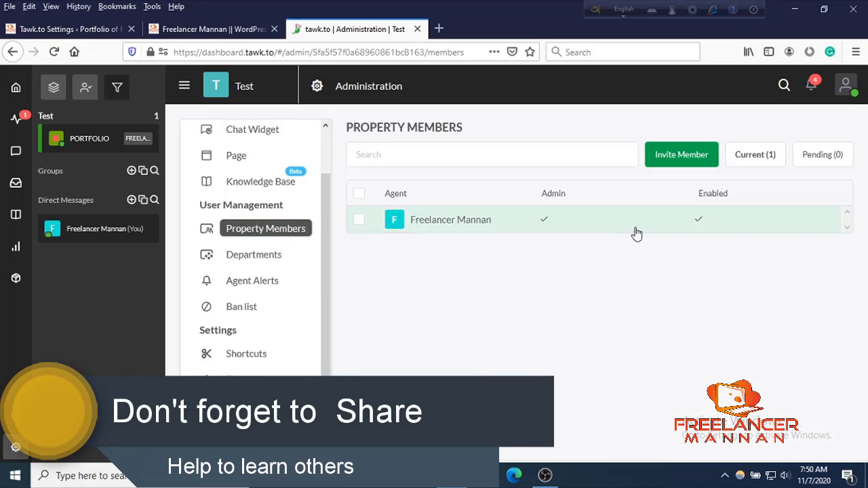
pyautogui.click(700, 160)
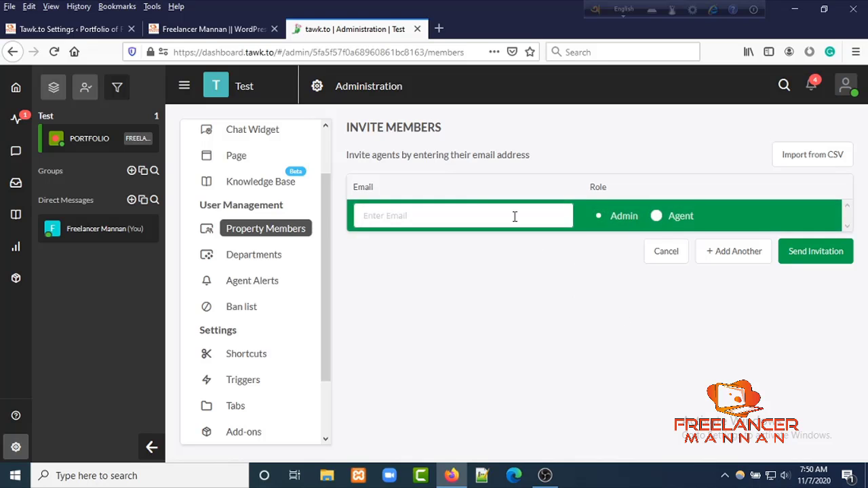
# Look through the Departments, Agent Alerts and Ban list pages of the Test property
pyautogui.click(287, 260)
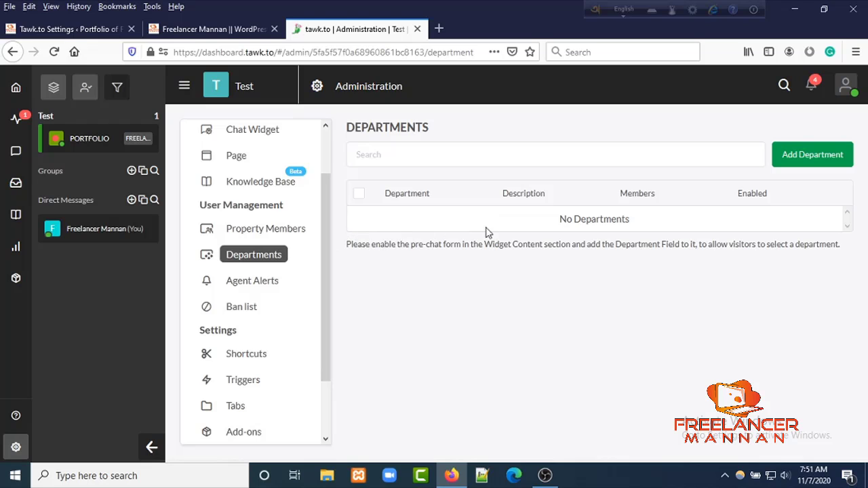
pyautogui.click(251, 284)
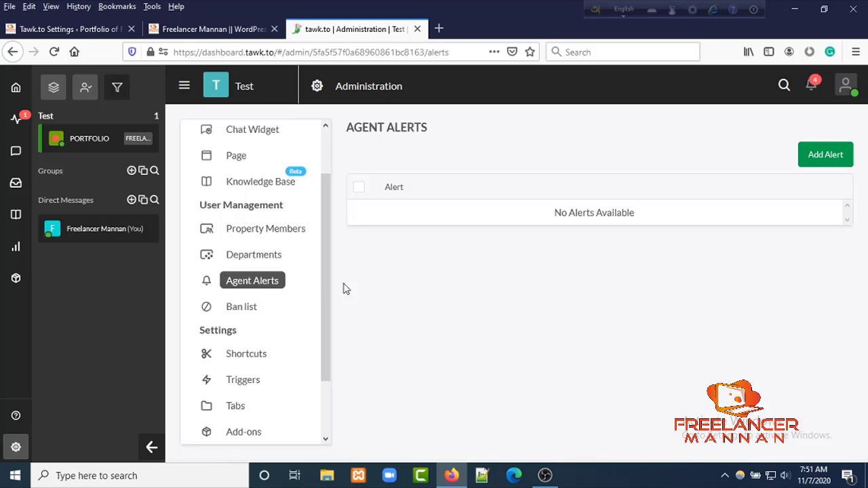
pyautogui.click(241, 308)
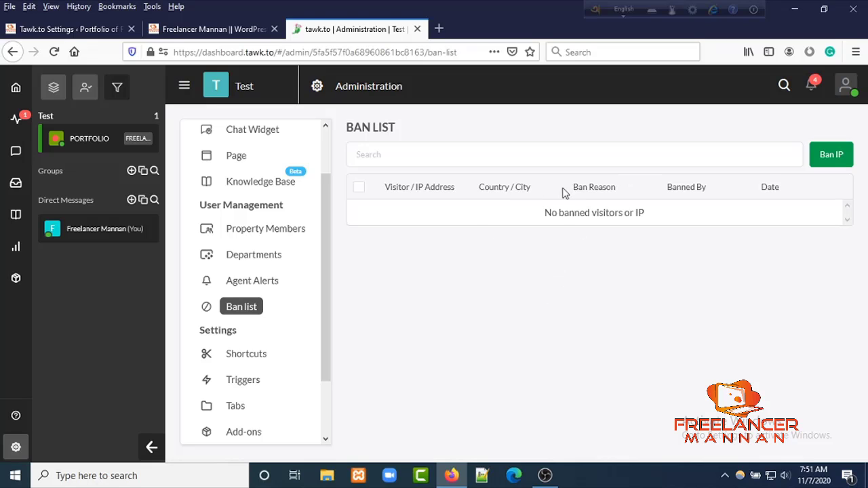
# Look at the IP Address and Ban Reason fields of the IP ban form, and cancel it
pyautogui.click(832, 154)
pyautogui.click(649, 220)
pyautogui.click(384, 176)
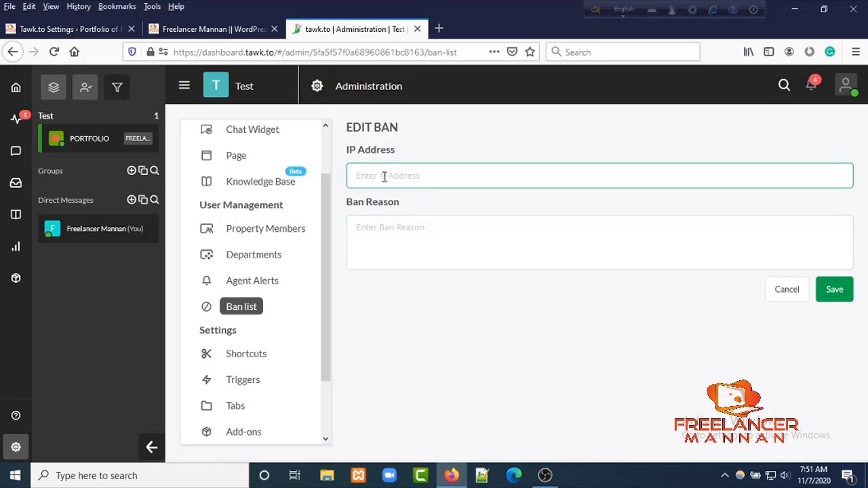
pyautogui.click(375, 231)
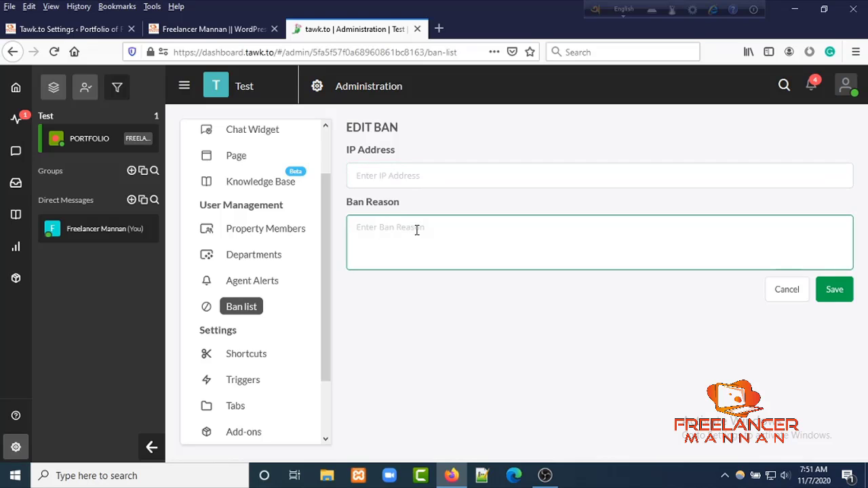
pyautogui.click(782, 292)
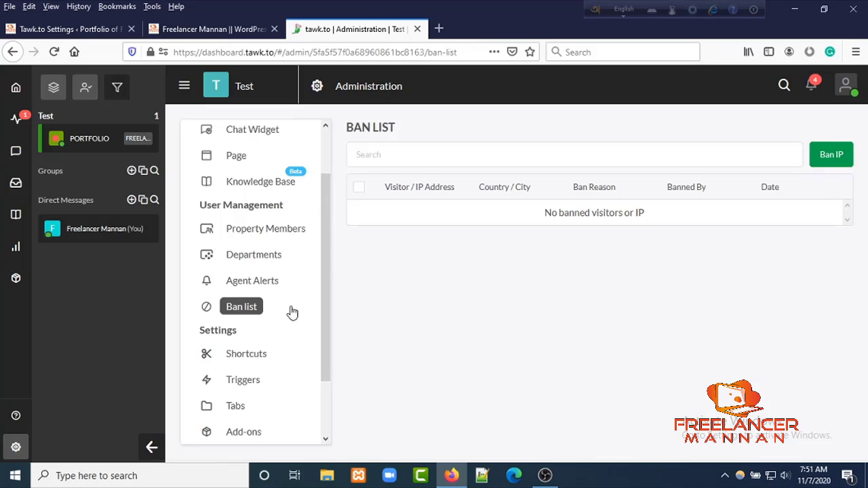
# View the property's triggers, check the welcome message in the website's popout chat, and return to the Triggers page
pyautogui.scroll(-2, 291, 312)
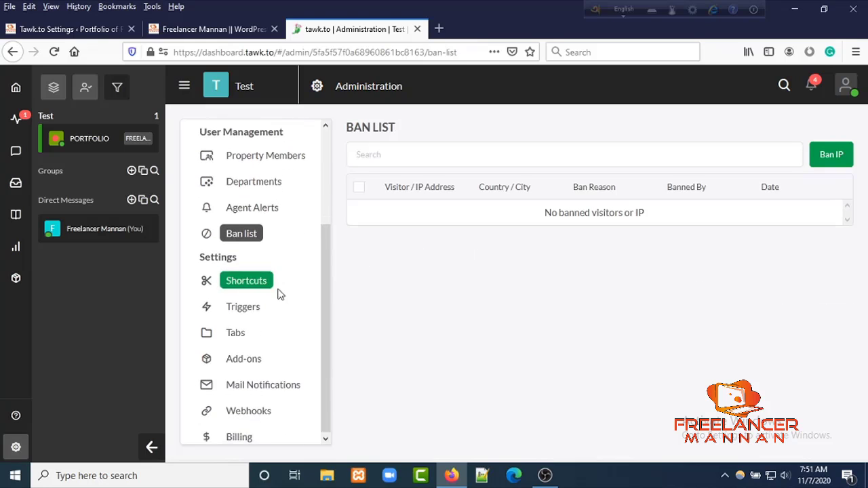
pyautogui.click(251, 311)
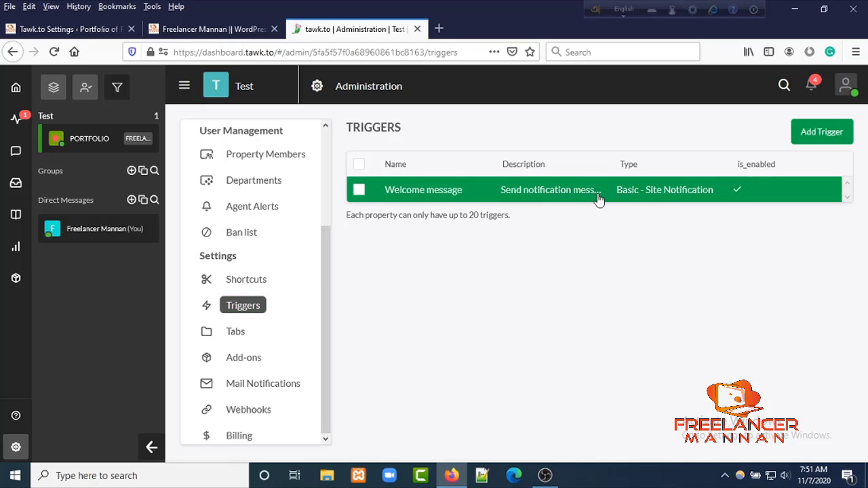
pyautogui.hotkey('ctrl', 'shift', 'Tab')
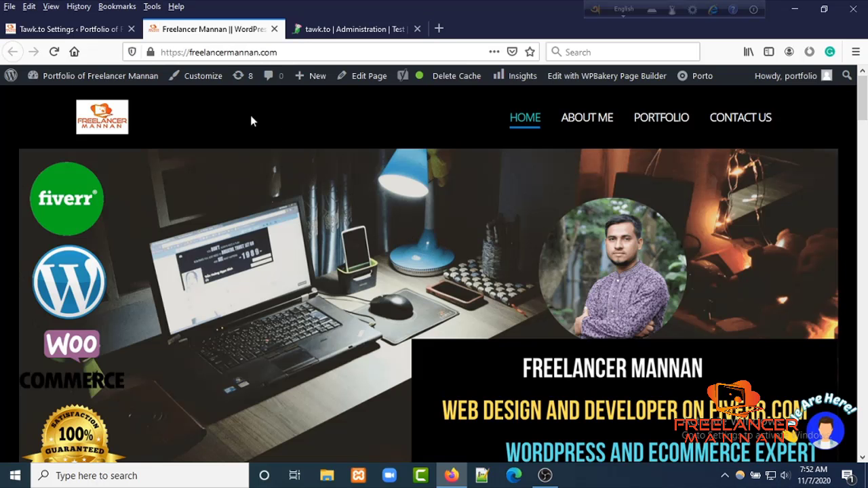
pyautogui.click(833, 435)
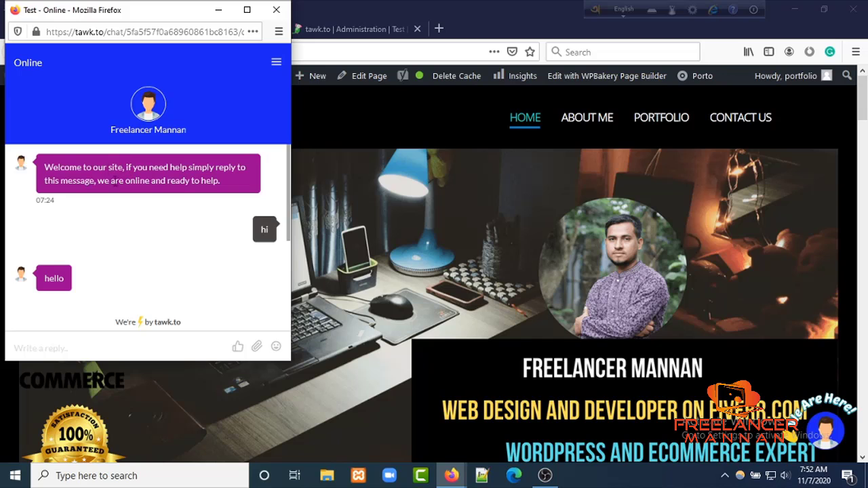
pyautogui.click(274, 11)
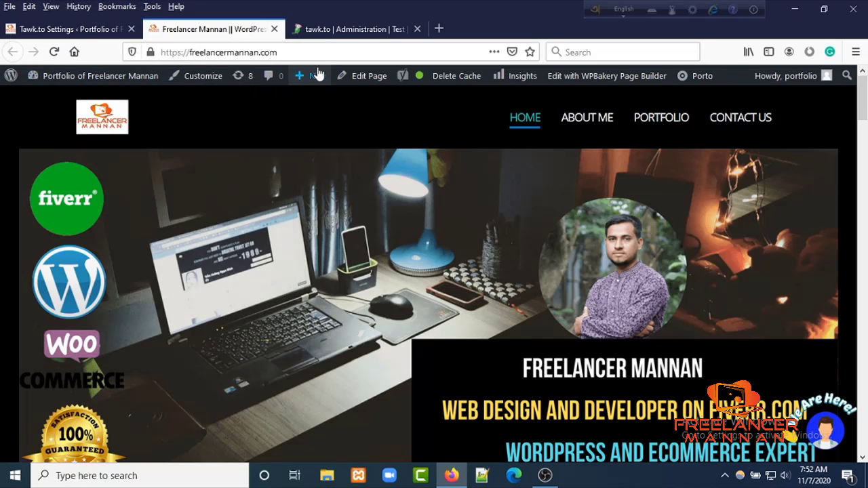
pyautogui.click(338, 30)
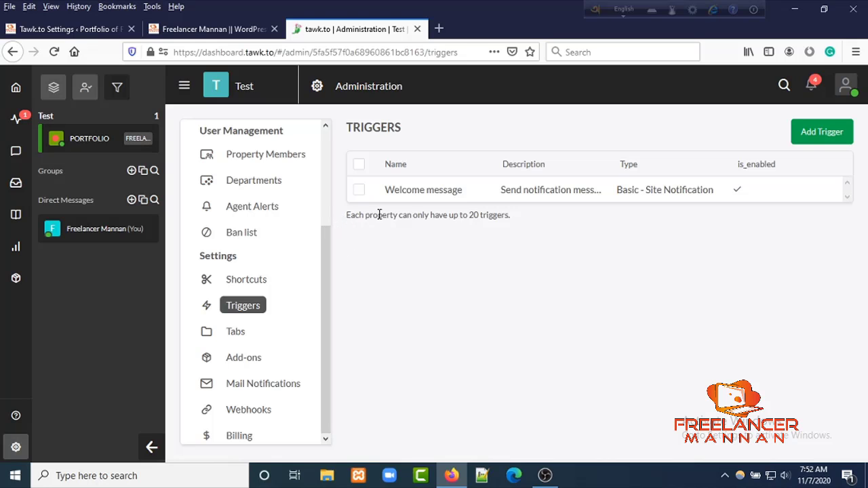
# Open the Welcome message trigger and examine its message, name, delay, status and agent's name
pyautogui.click(485, 196)
pyautogui.scroll(-2, 462, 379)
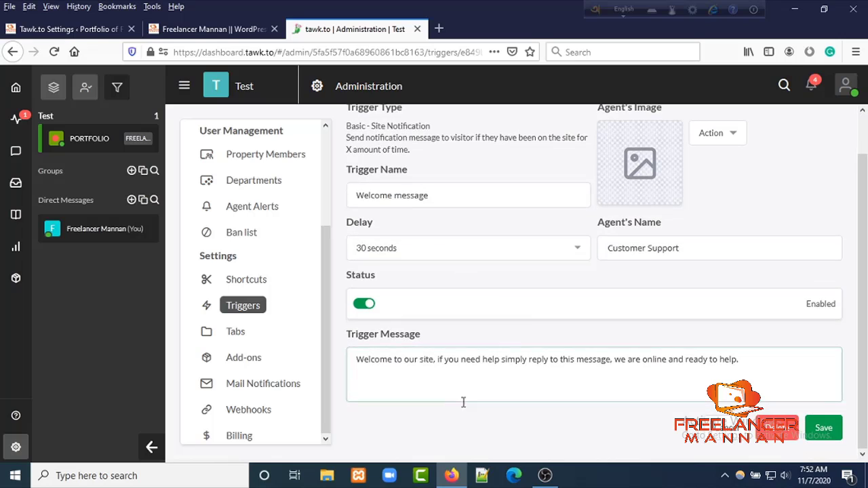
pyautogui.click(372, 374)
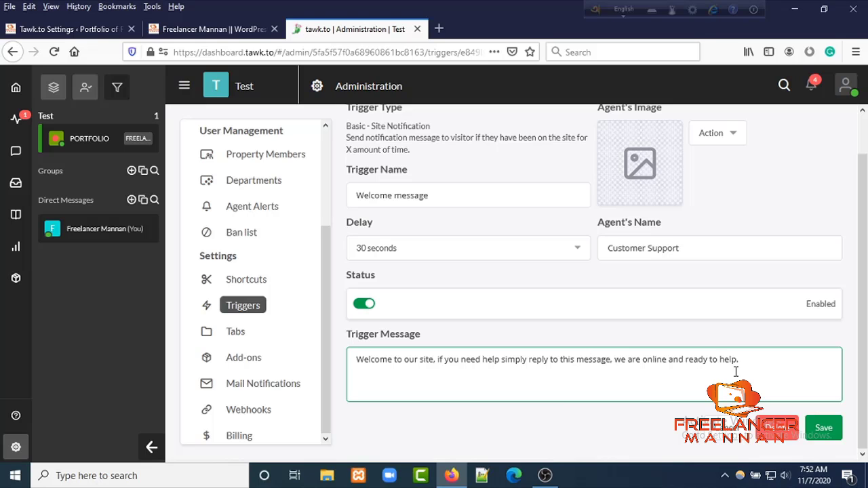
pyautogui.scroll(1, 672, 382)
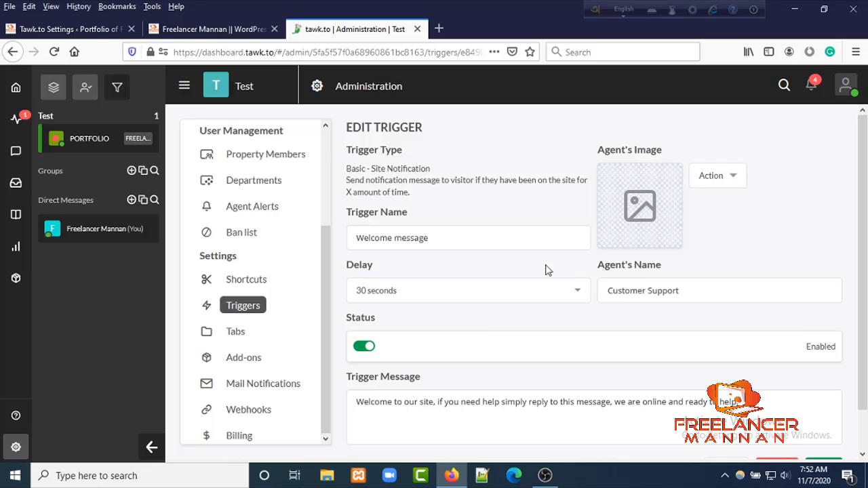
pyautogui.click(381, 238)
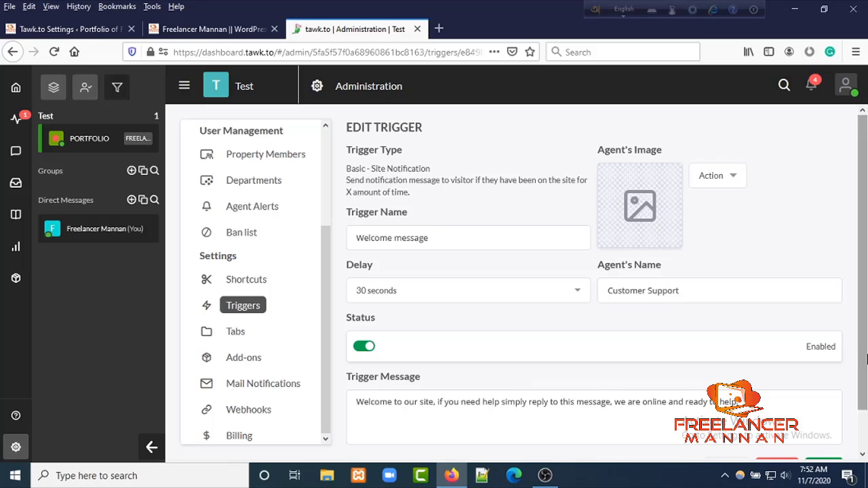
pyautogui.click(653, 293)
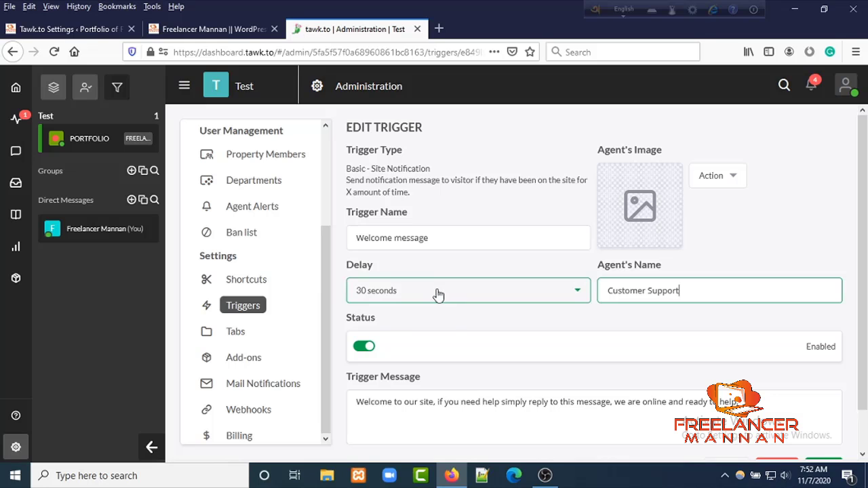
pyautogui.scroll(-1, 400, 291)
pyautogui.scroll(1, 369, 294)
pyautogui.scroll(-1, 374, 287)
# In the Tabs settings, disable the Shortcuts tab and switch the Details tab off and on again
pyautogui.click(235, 332)
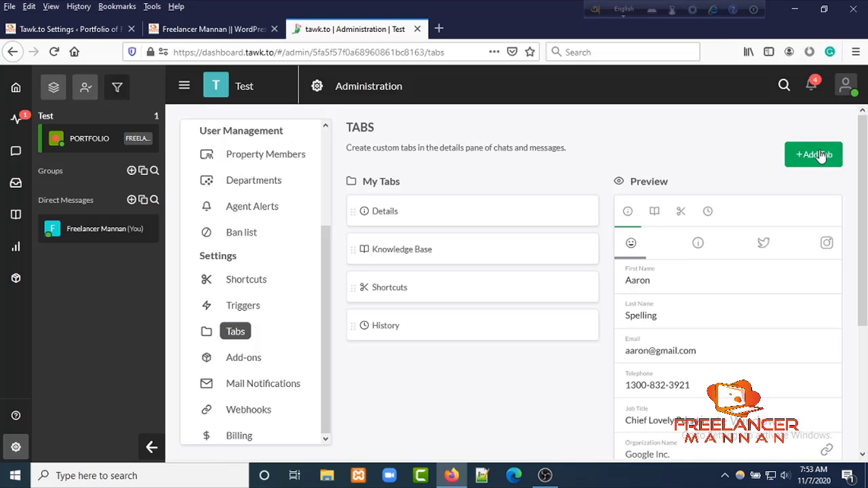
pyautogui.moveTo(375, 201)
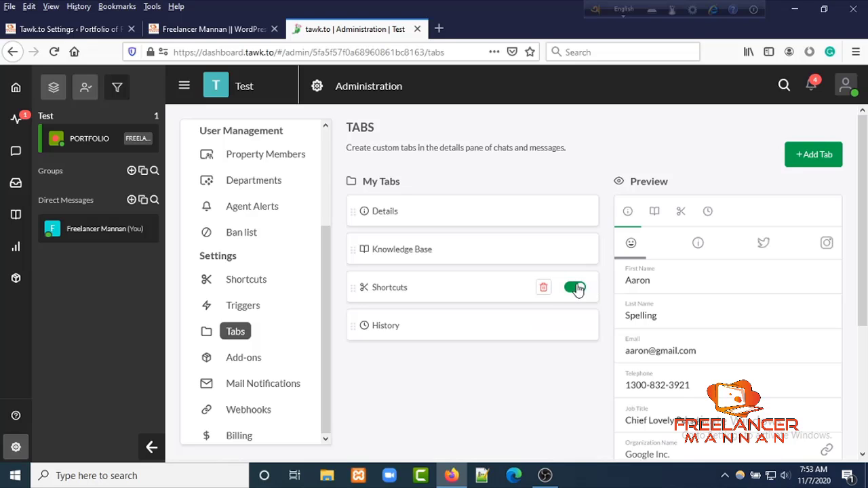
pyautogui.click(568, 290)
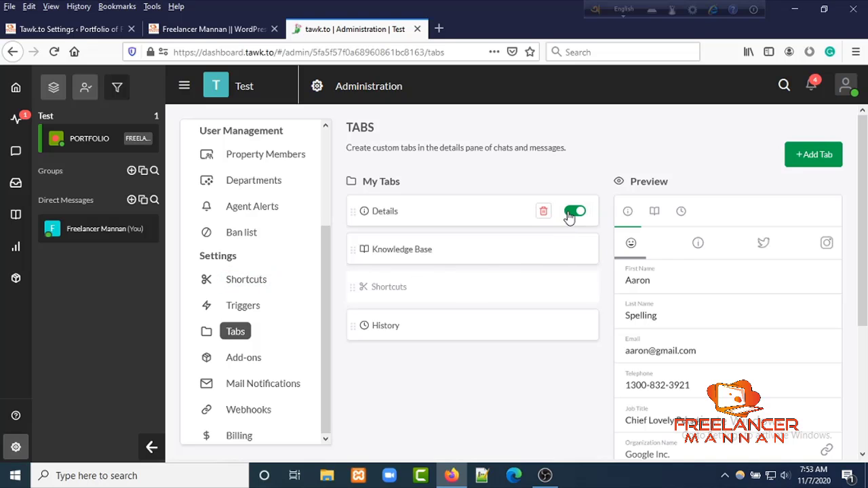
pyautogui.click(576, 211)
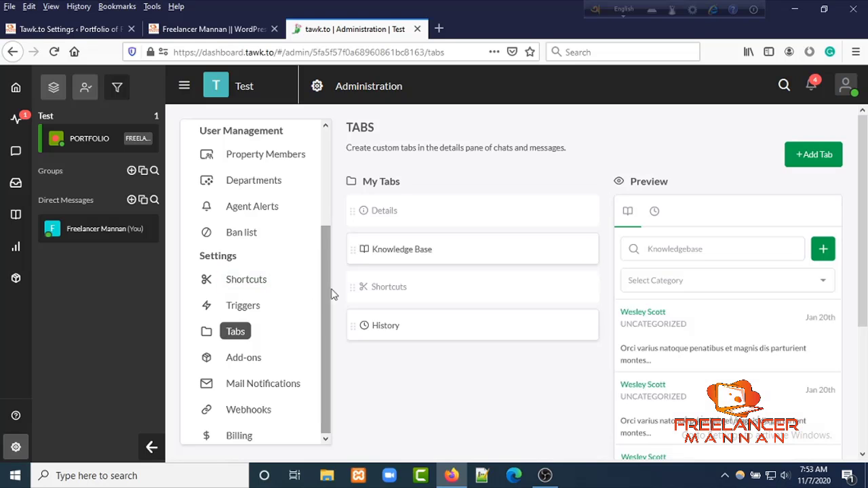
pyautogui.click(576, 211)
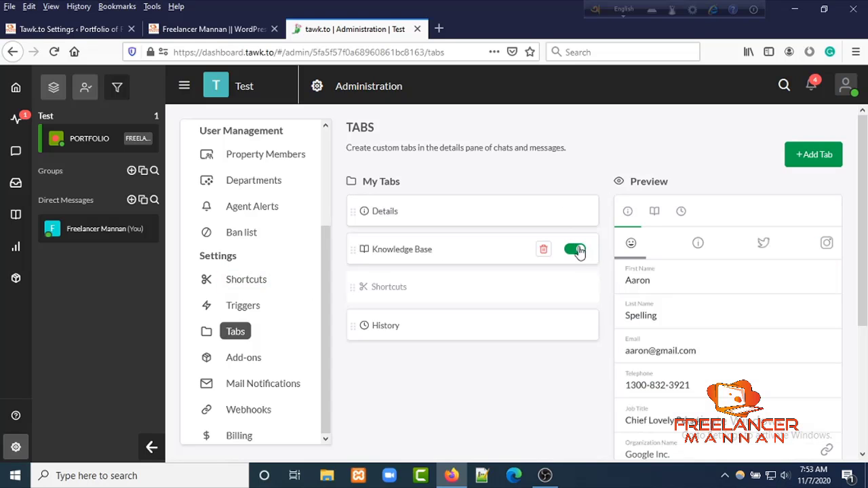
# Switch the Shortcuts tab back on in the Tabs settings and open the property's Add-ons page
pyautogui.click(577, 289)
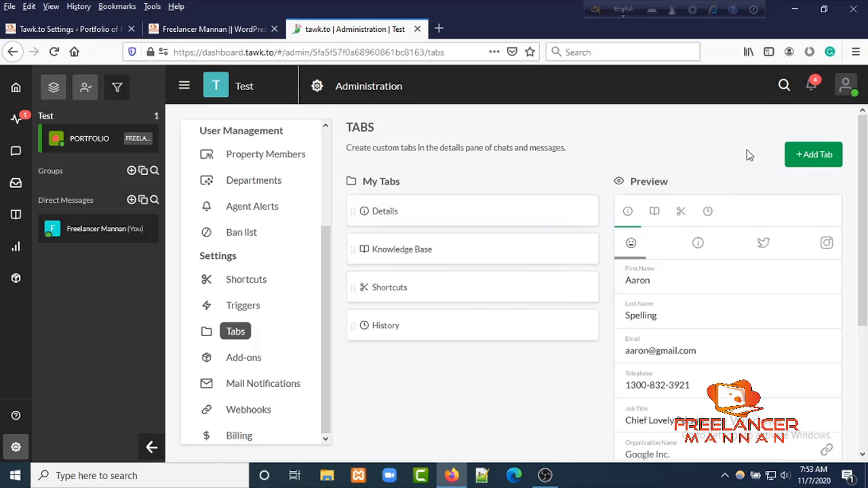
pyautogui.click(231, 365)
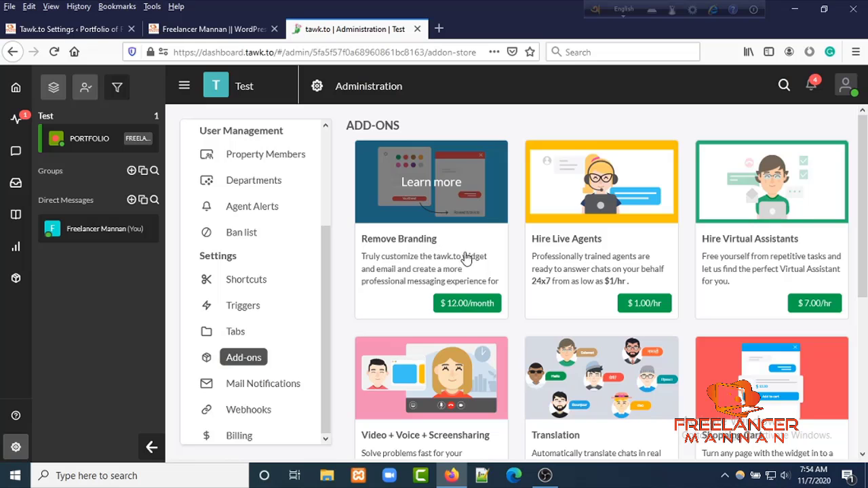
# Check the tawk.to branding in the website's popout chat, close the chat window, and return to the Add-ons page
pyautogui.click(209, 30)
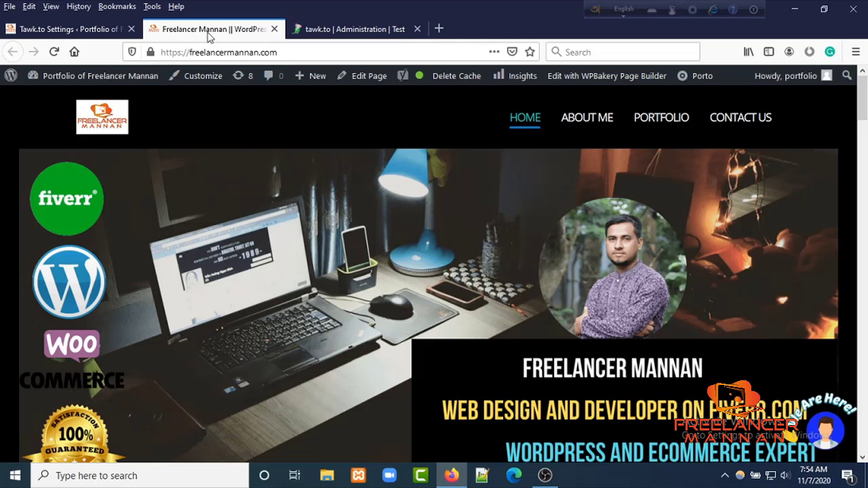
pyautogui.click(825, 429)
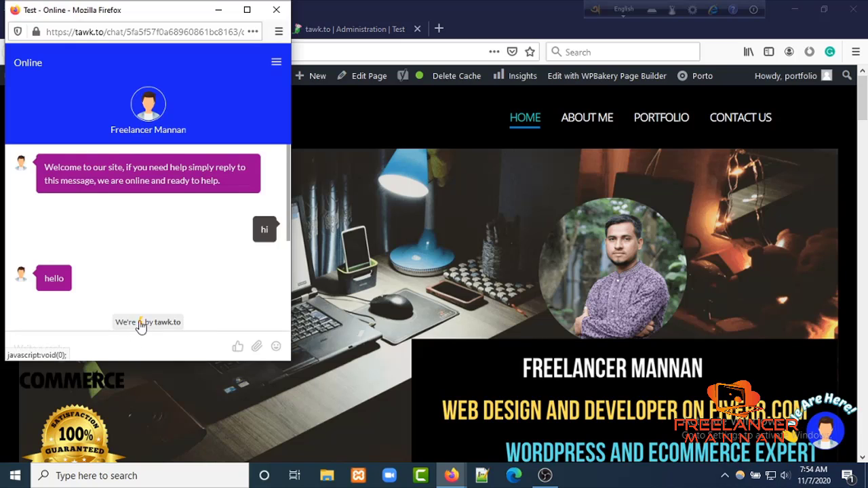
pyautogui.click(276, 10)
pyautogui.click(325, 30)
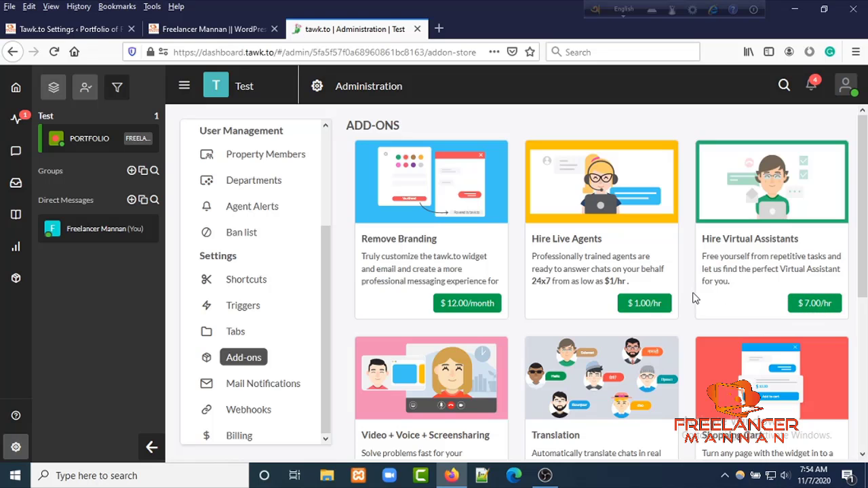
# Look through the available add-ons and their prices, from Remove Branding to In-Chat Payments
pyautogui.scroll(-3, 536, 329)
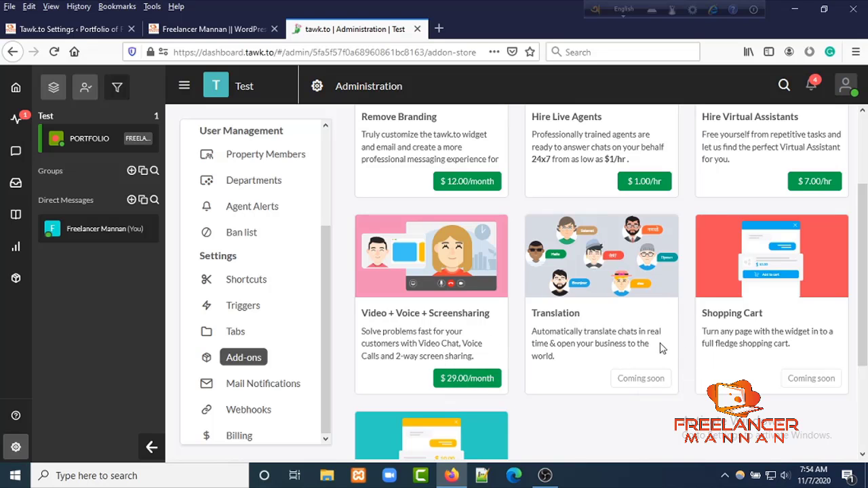
pyautogui.scroll(-3, 774, 360)
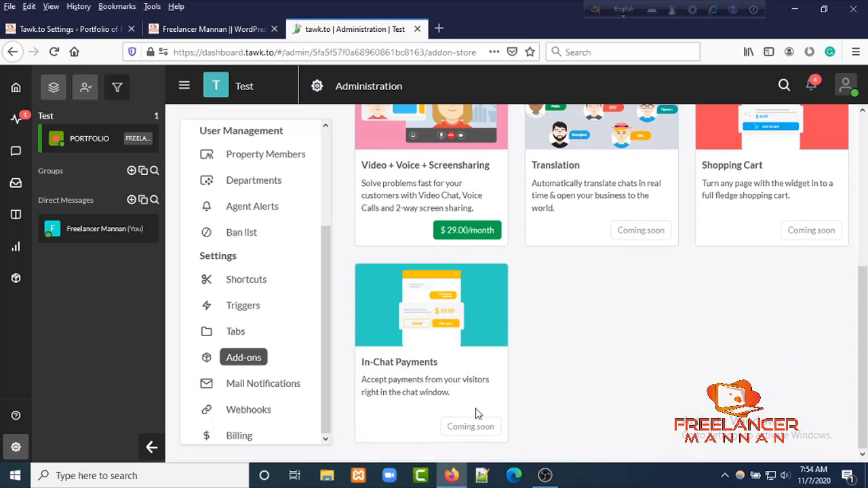
pyautogui.scroll(5, 457, 249)
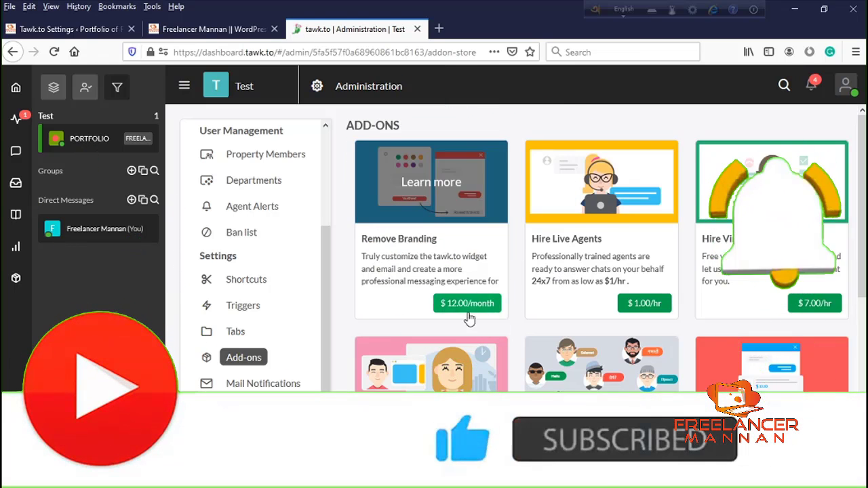
pyautogui.scroll(-2, 469, 318)
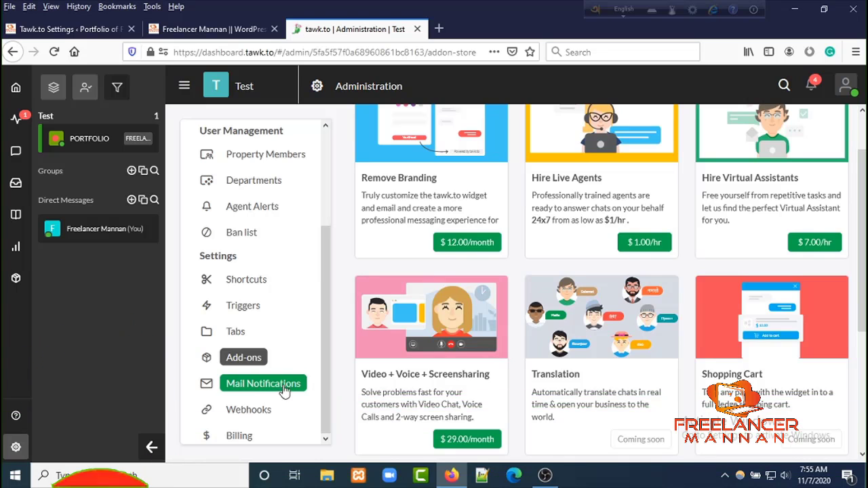
# Examine the Mail Notifications settings, including the recipient options for chat transcripts, without changing any of them
pyautogui.click(270, 388)
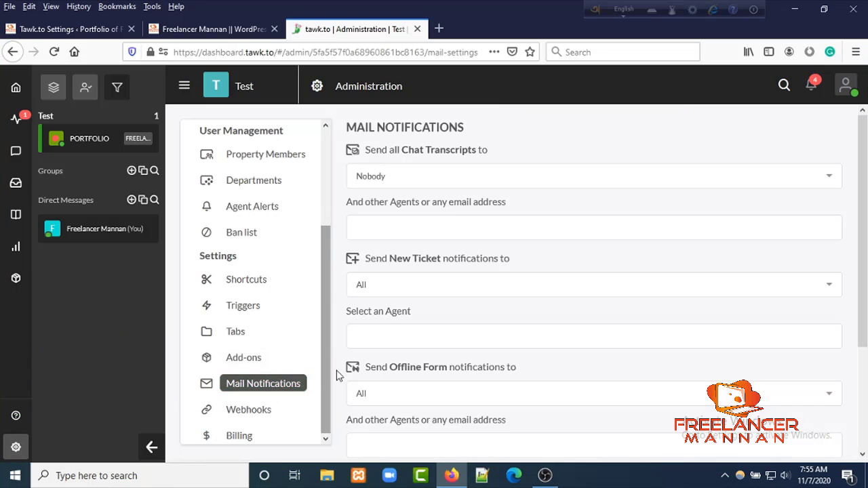
pyautogui.scroll(-2, 452, 252)
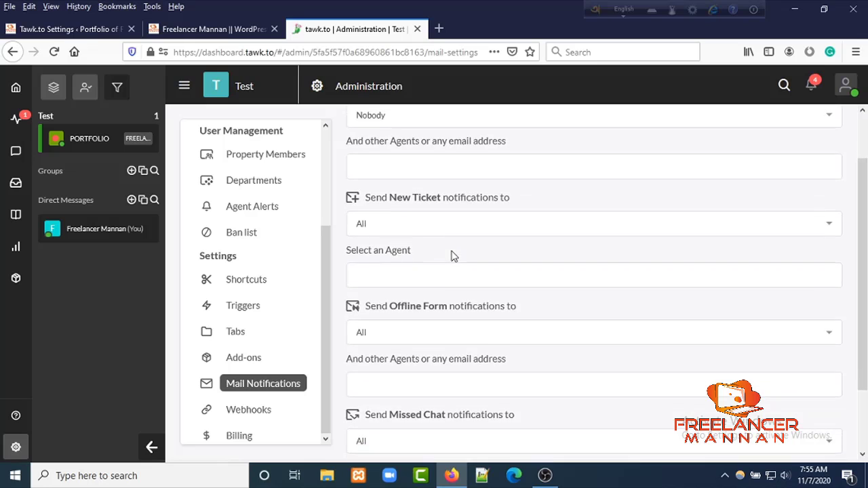
pyautogui.scroll(2, 452, 253)
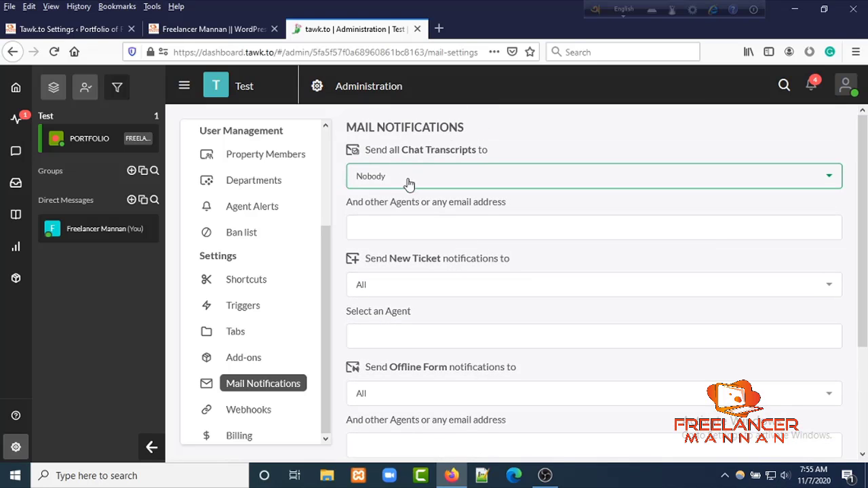
pyautogui.click(825, 180)
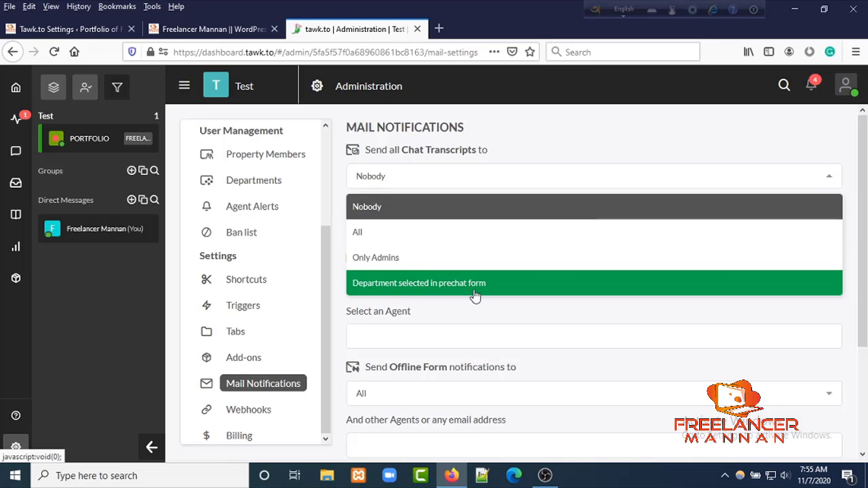
pyautogui.click(611, 142)
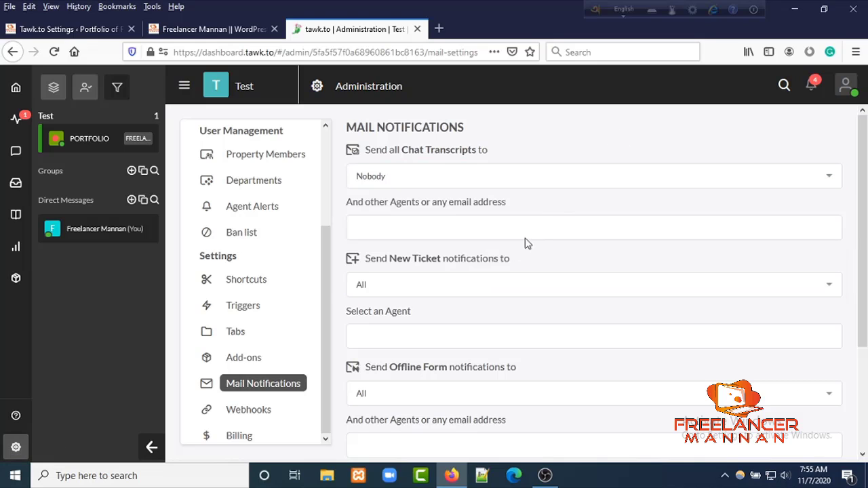
pyautogui.scroll(-2, 448, 305)
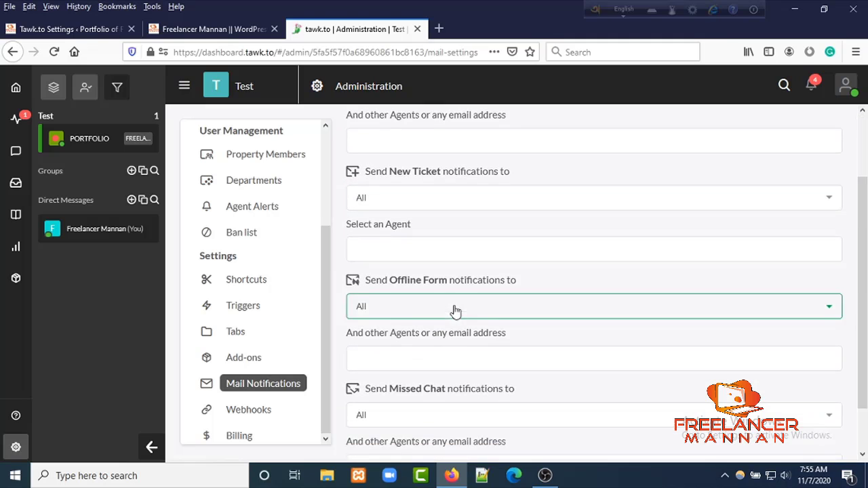
# View the property's Webhooks page and its Billing page
pyautogui.click(256, 411)
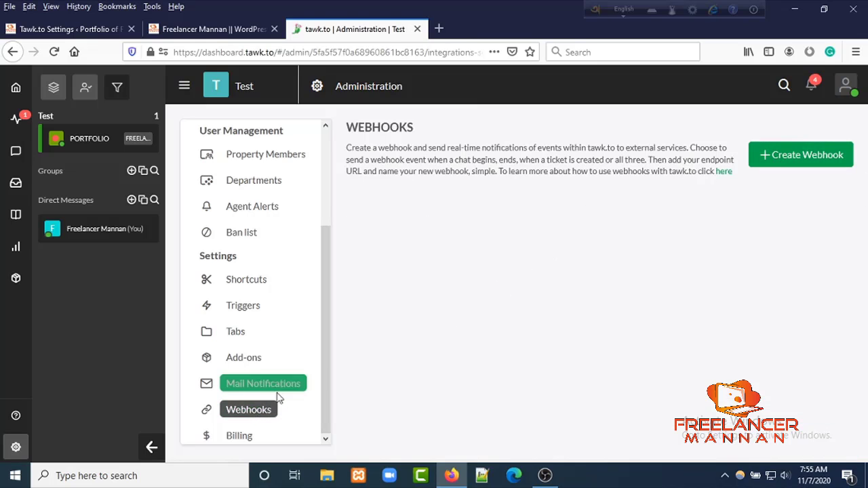
pyautogui.click(241, 438)
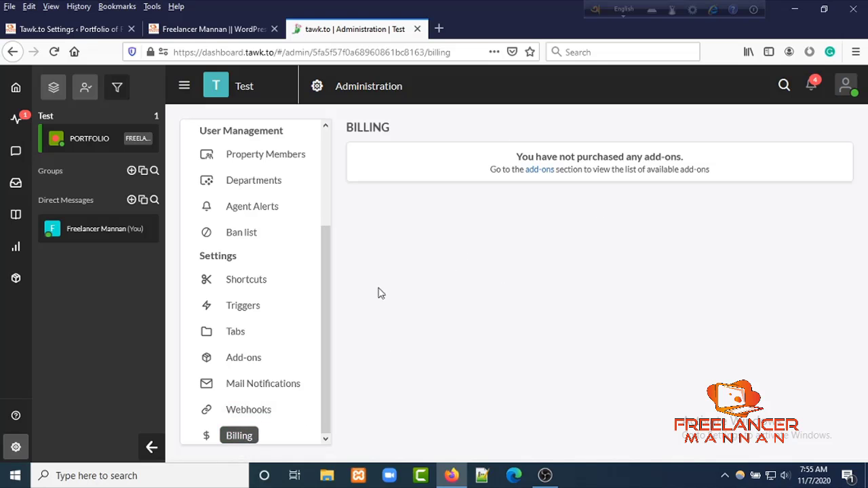
pyautogui.scroll(3, 252, 381)
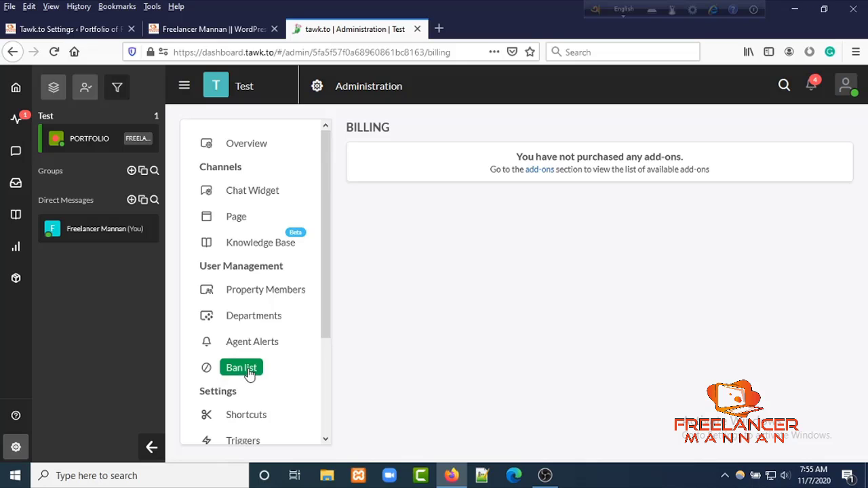